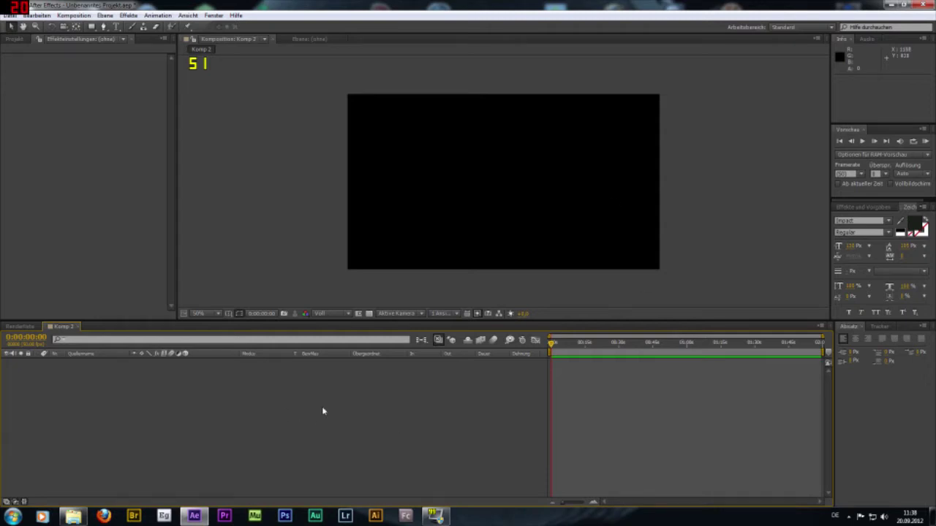
- Close the Komp 2 timeline tab, leaving the empty Render Queue in the bottom panel
click(79, 327)
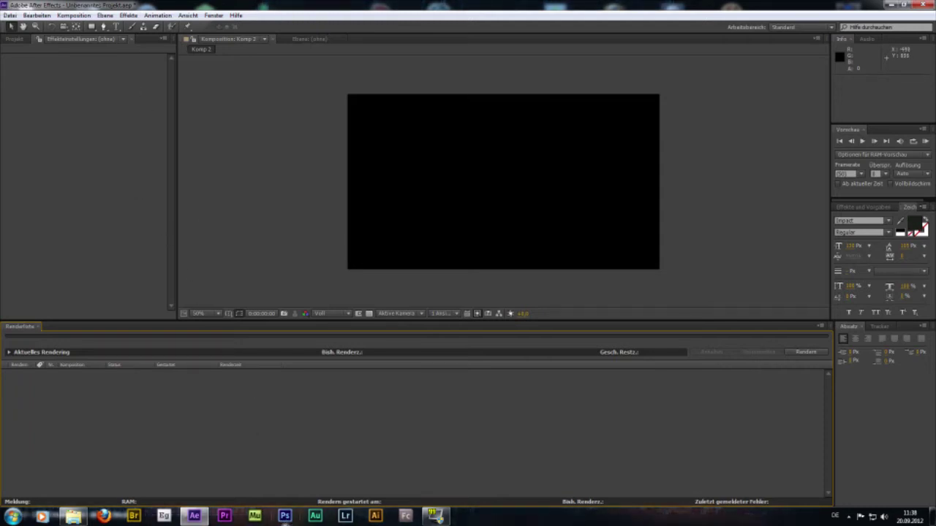
- Create a new 1280×720, 50 fps composition named Komp 3
click(76, 15)
click(74, 25)
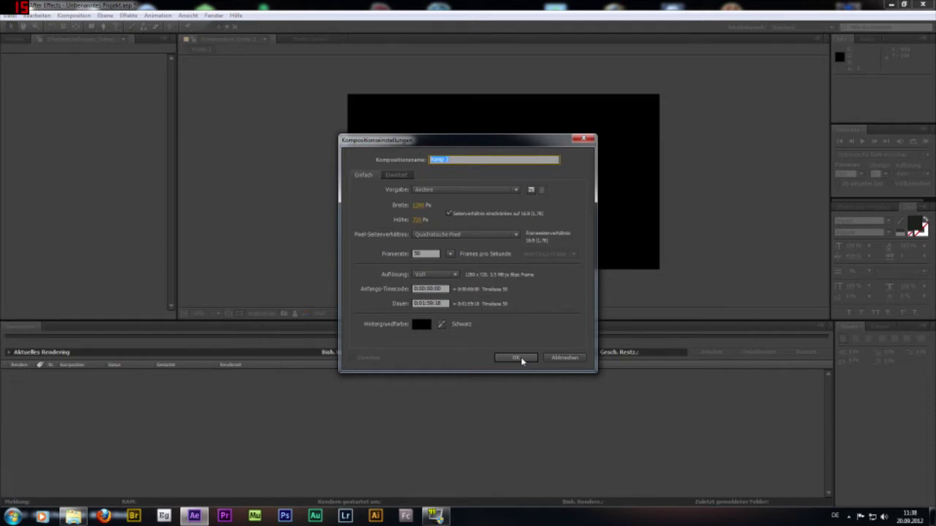
click(520, 357)
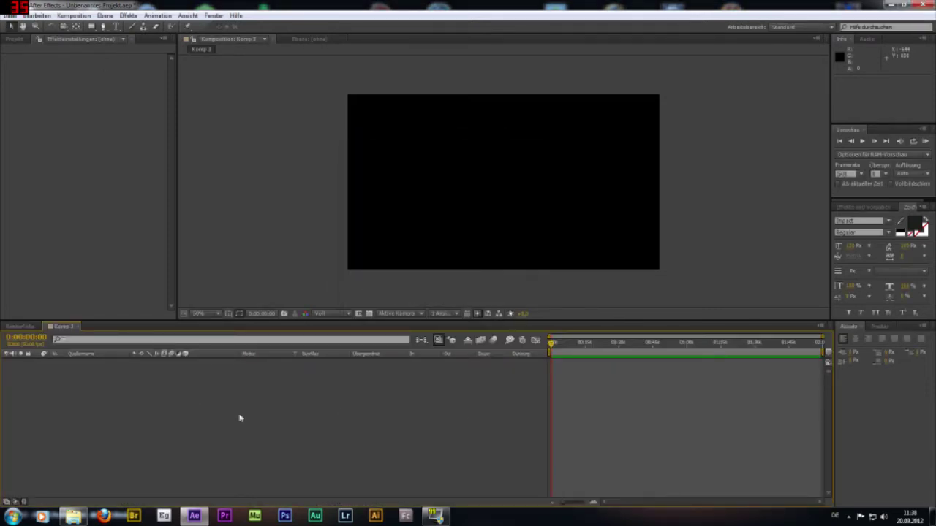
- Add a black solid layer, Schwarz Farbfläche 2, to Komp 3
right_click(262, 400)
mouse_move(346, 295)
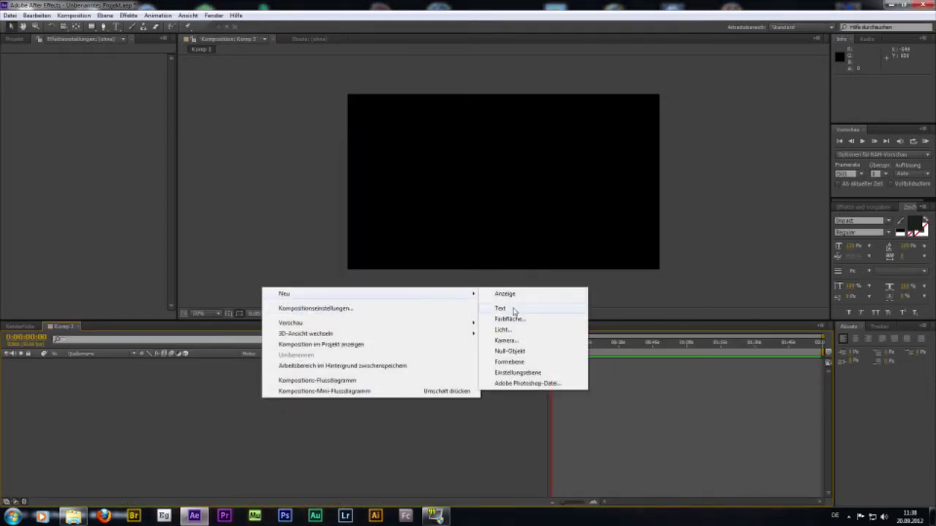
click(519, 319)
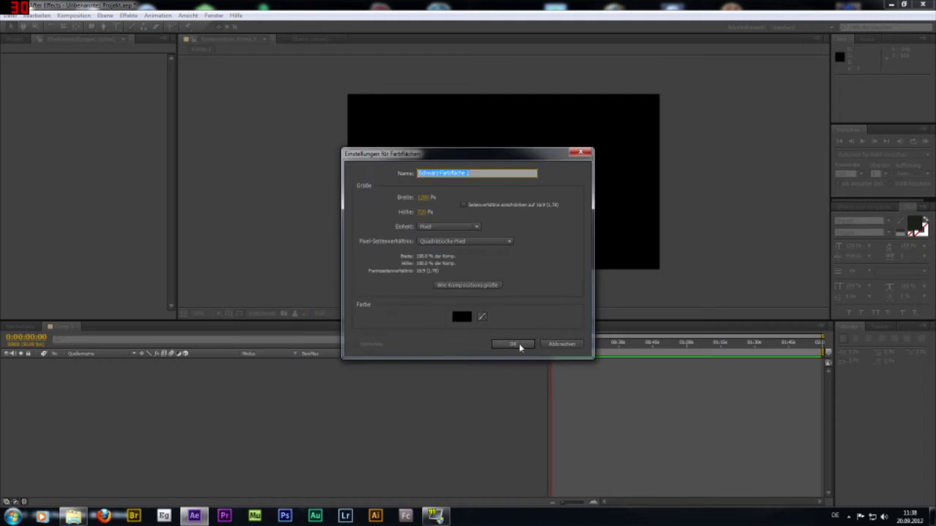
click(514, 345)
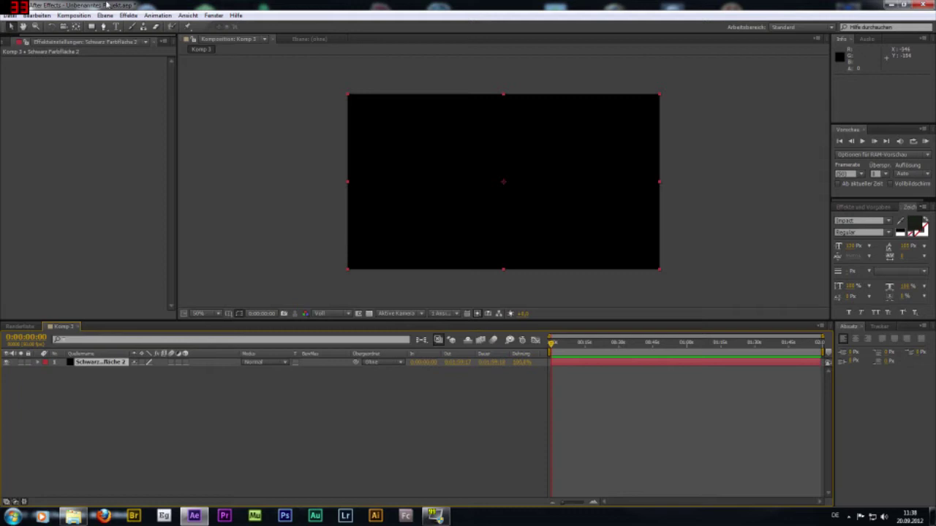
- Apply the Trapcode Particular effect to the black solid
click(127, 15)
mouse_move(246, 234)
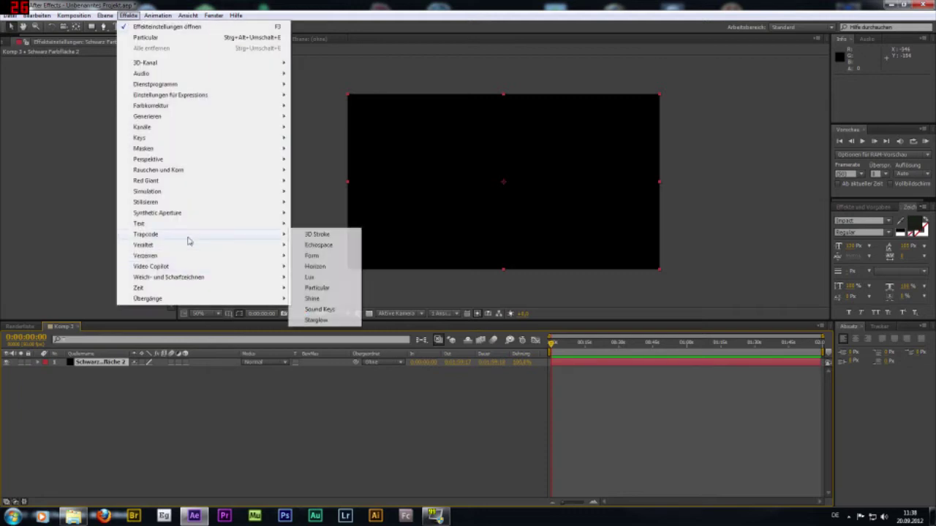
click(318, 288)
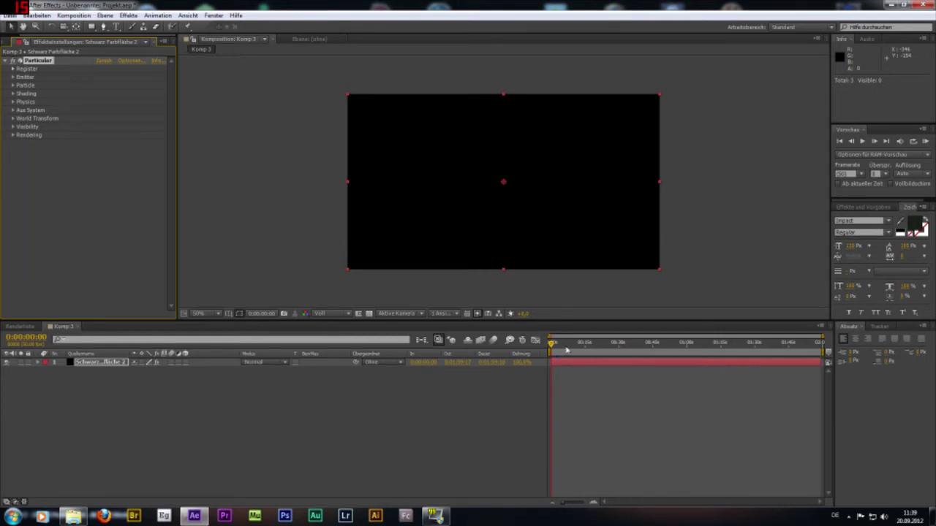
- Scrub to around 12 seconds to preview the white particle burst
drag(553, 348, 581, 351)
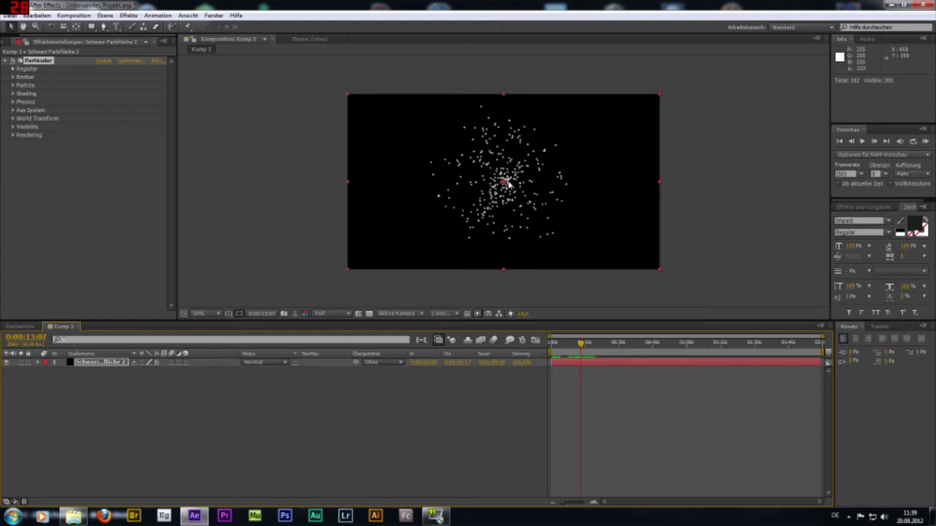
drag(579, 343, 578, 344)
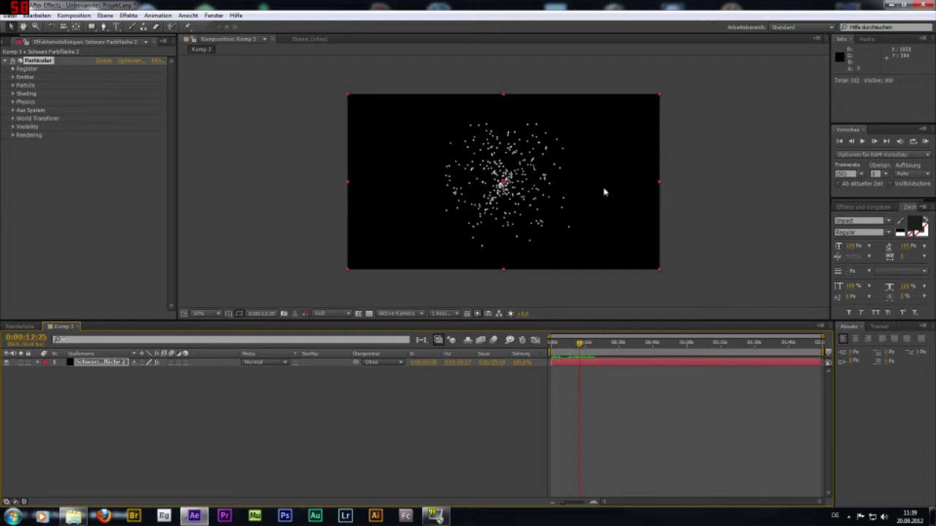
click(128, 15)
mouse_move(74, 15)
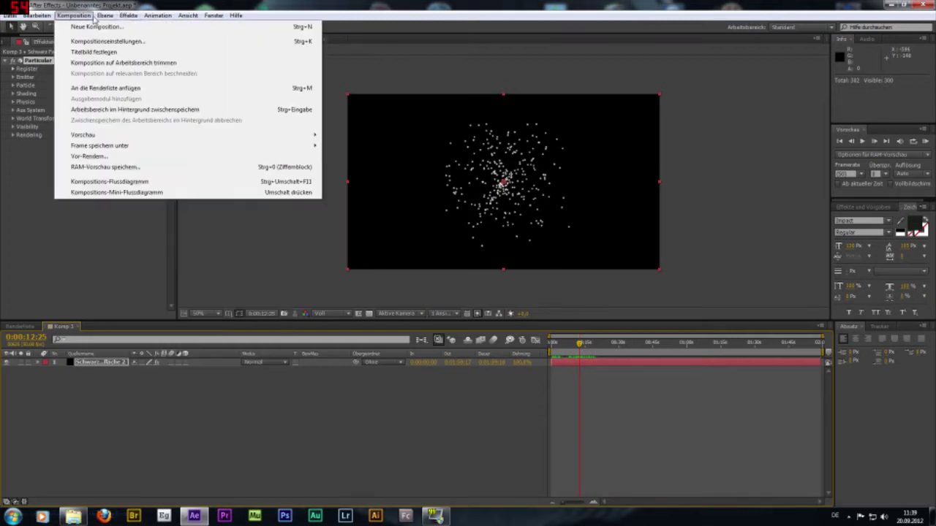
click(117, 42)
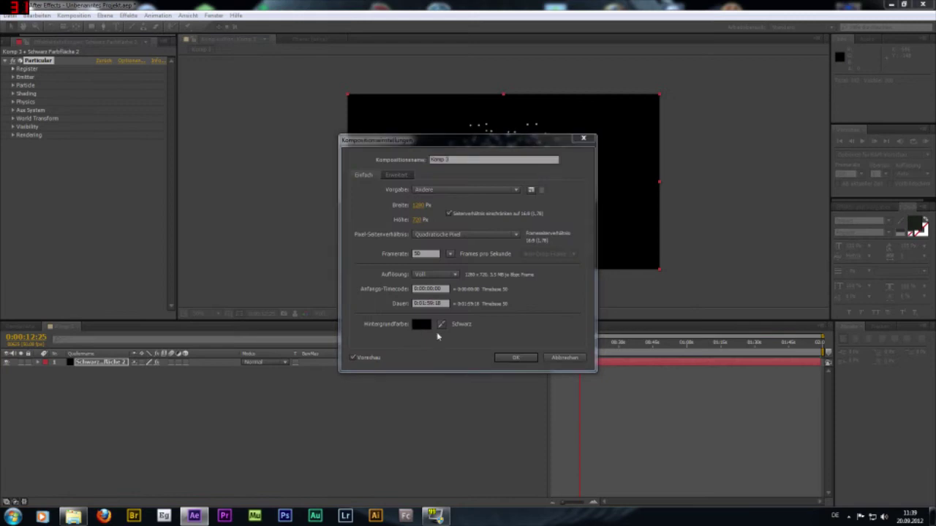
click(422, 324)
click(202, 194)
drag(120, 157, 117, 155)
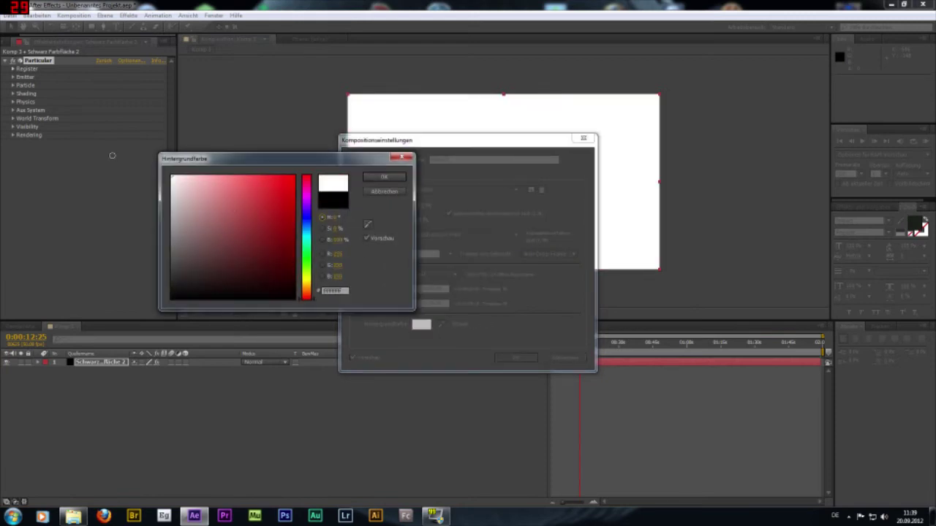
click(400, 182)
key(Return)
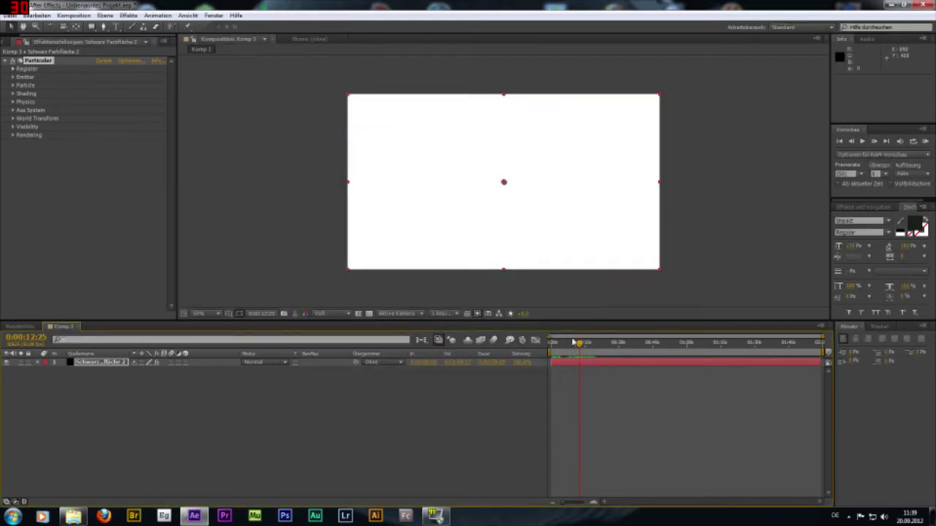
drag(581, 354, 577, 362)
click(74, 15)
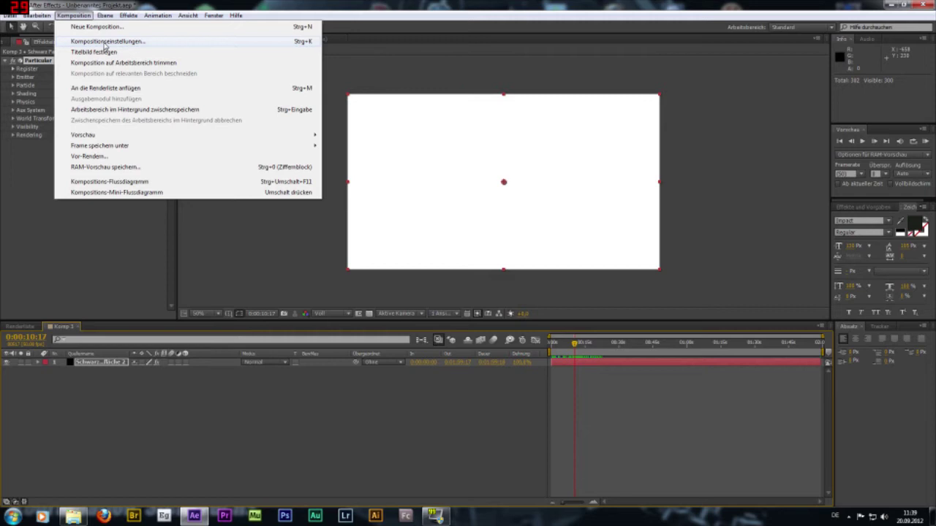
click(106, 42)
click(423, 324)
click(228, 267)
drag(195, 279, 176, 298)
click(384, 177)
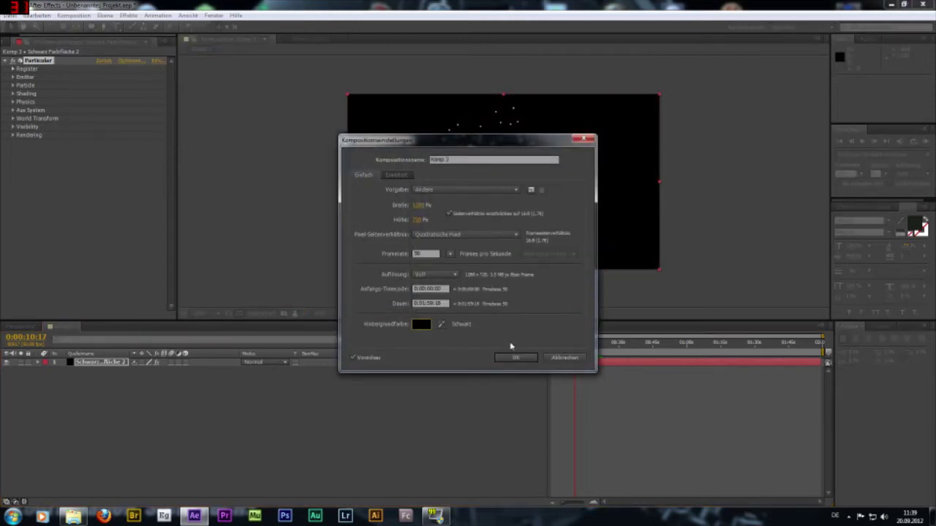
click(516, 358)
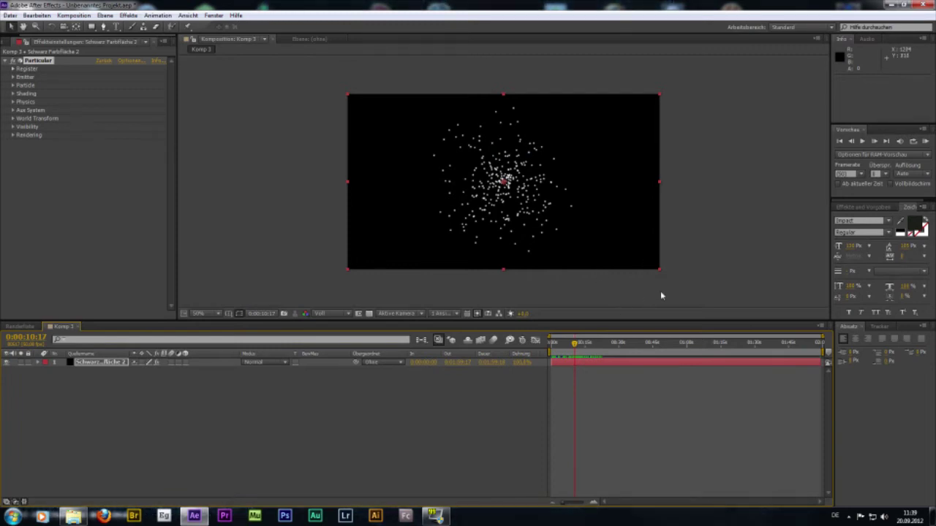
- Expand Particular's Emitter group and raise Particles/sec from 100 to 270
drag(578, 348, 565, 356)
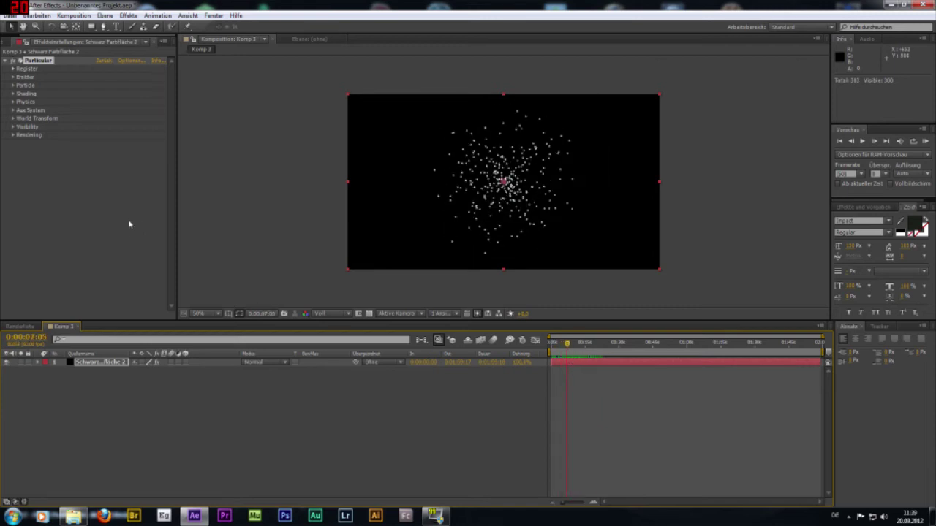
drag(565, 345, 564, 353)
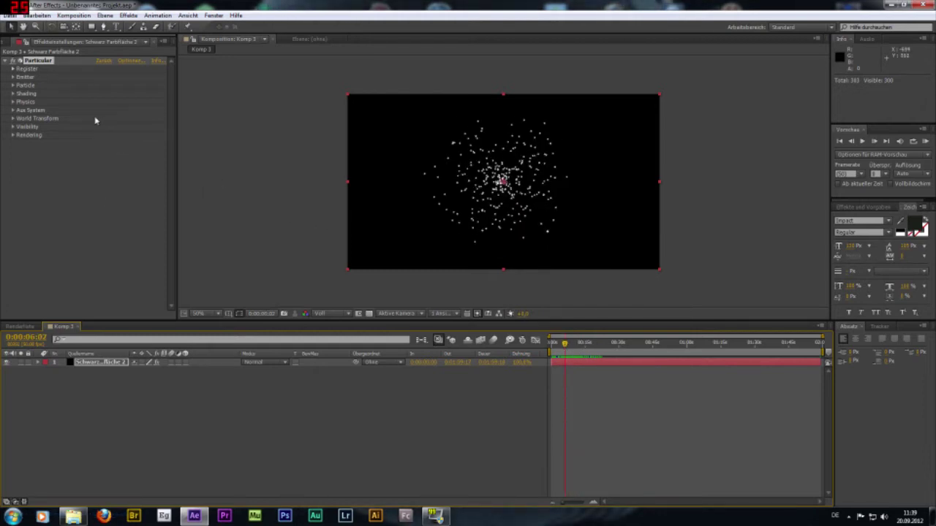
drag(564, 344, 569, 343)
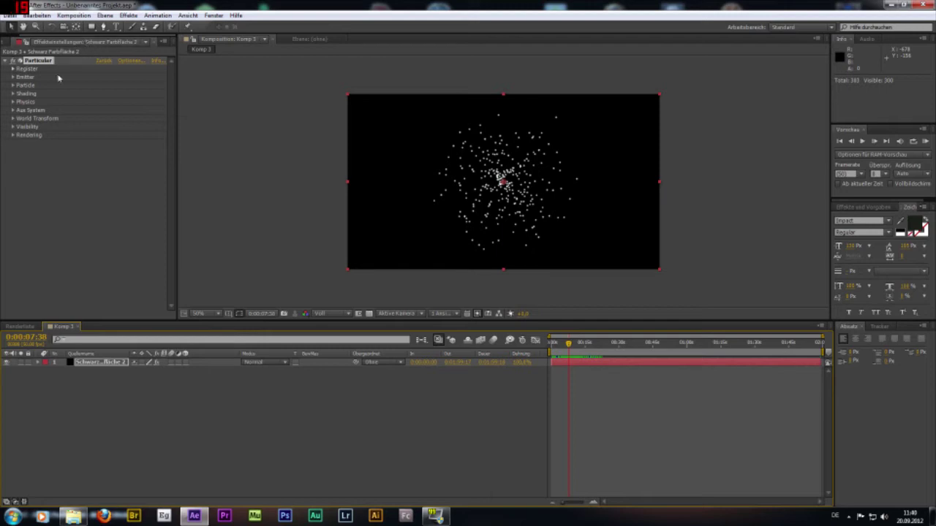
click(13, 78)
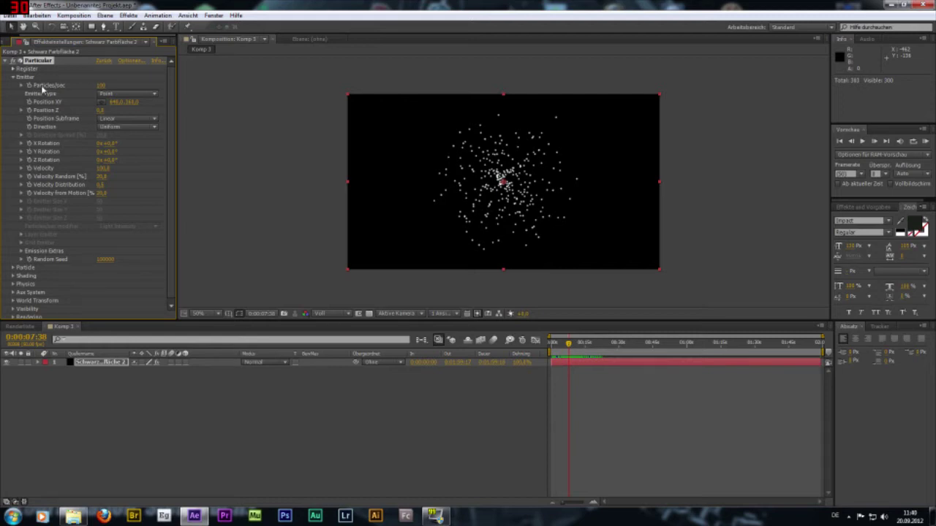
drag(101, 85, 146, 85)
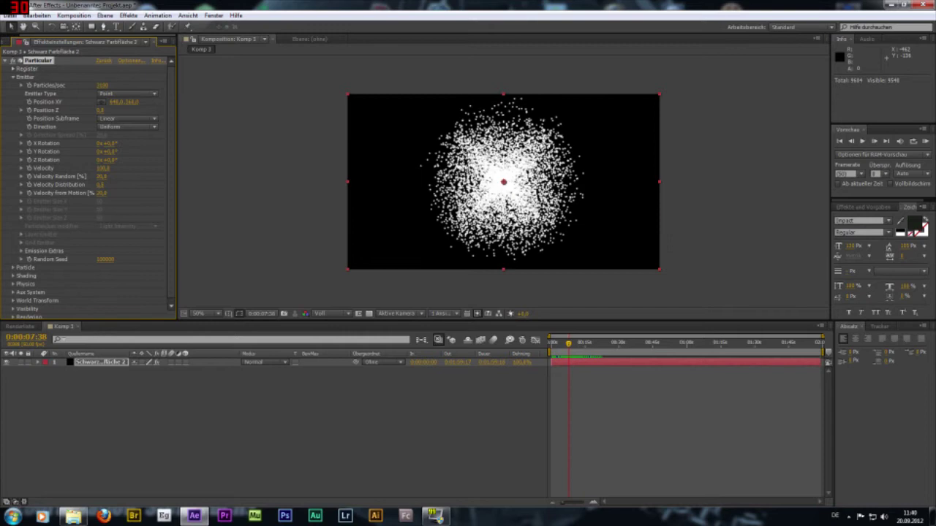
mouse_move(147, 85)
mouse_down()
mouse_move(102, 85)
mouse_move(118, 84)
mouse_up()
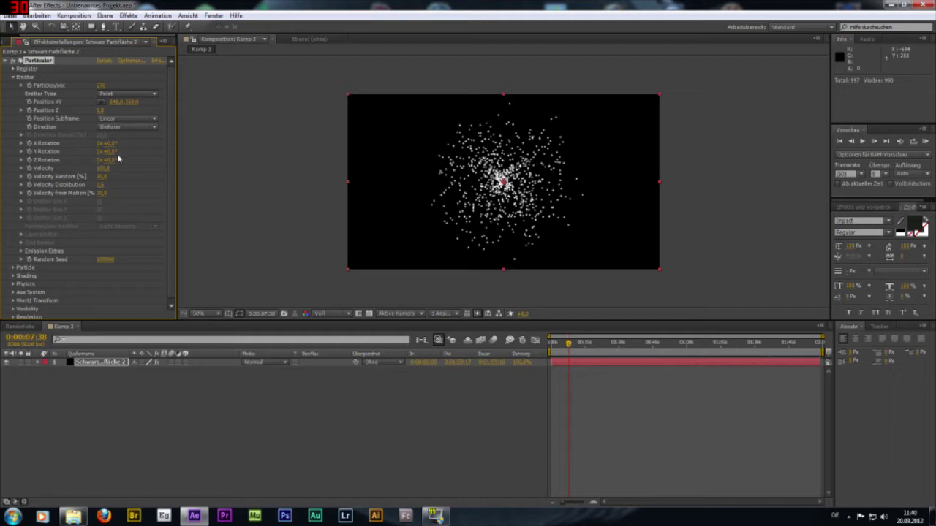
- Set Emitter Type to Grid and scrub Emitter Size X to 511
click(129, 94)
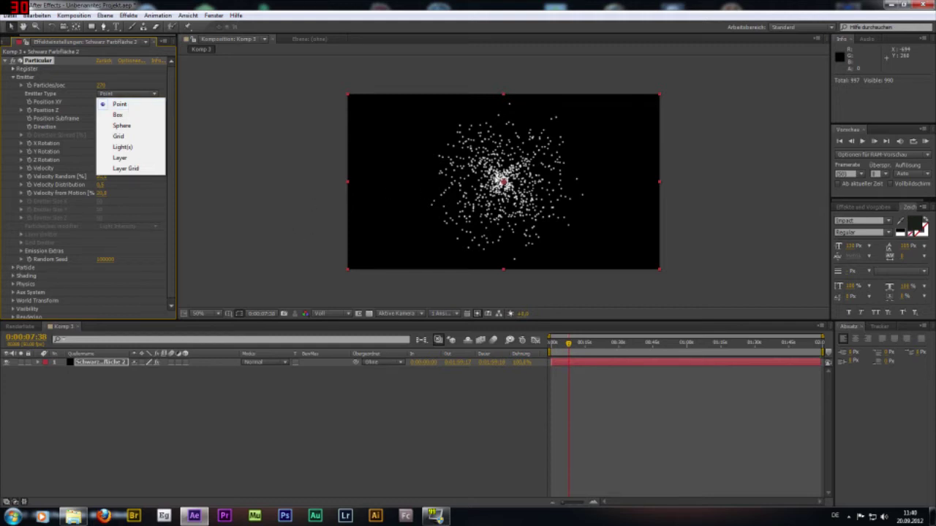
click(135, 139)
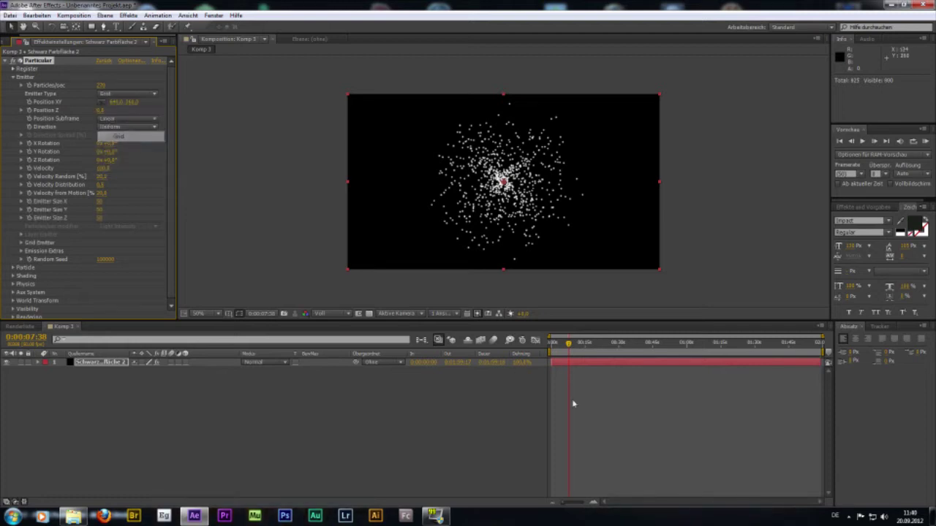
mouse_move(100, 201)
mouse_down()
mouse_move(147, 201)
mouse_move(84, 201)
mouse_up()
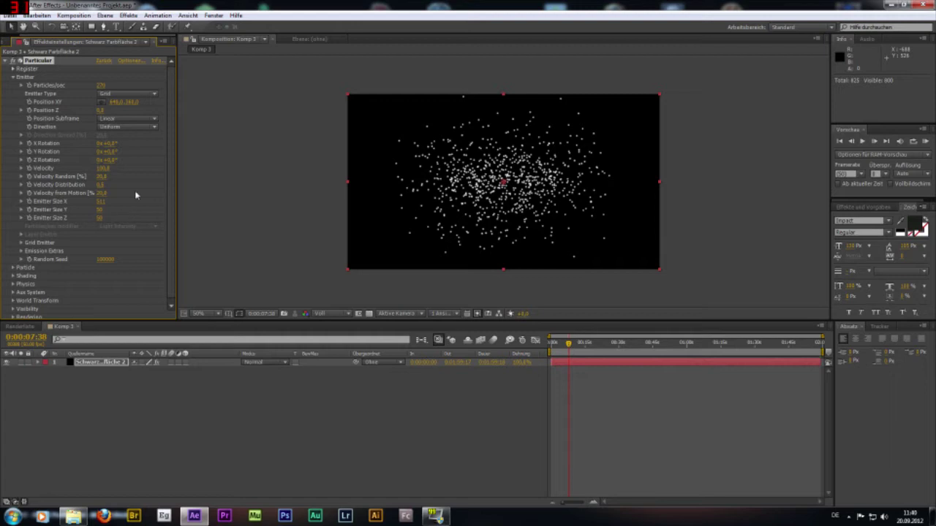
click(128, 94)
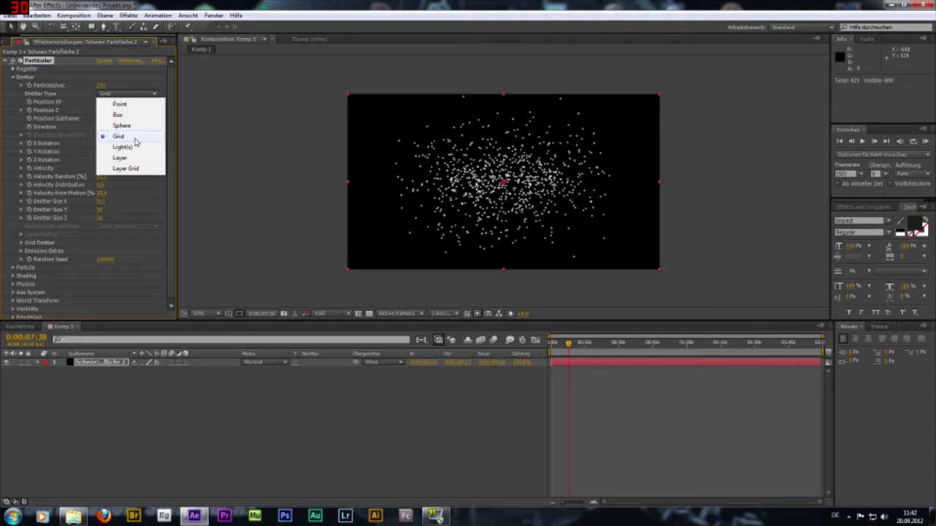
click(135, 138)
click(136, 94)
click(118, 104)
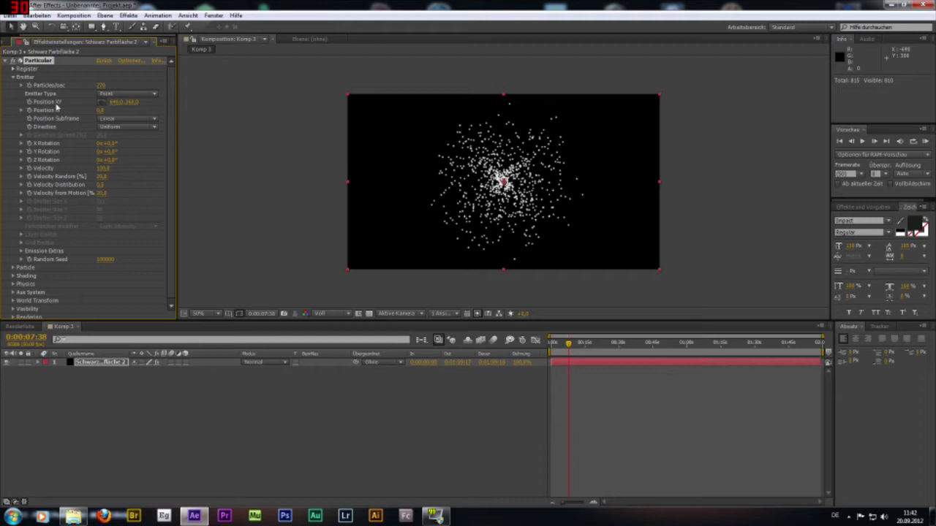
mouse_move(103, 109)
mouse_down()
mouse_move(147, 110)
mouse_move(110, 109)
mouse_up()
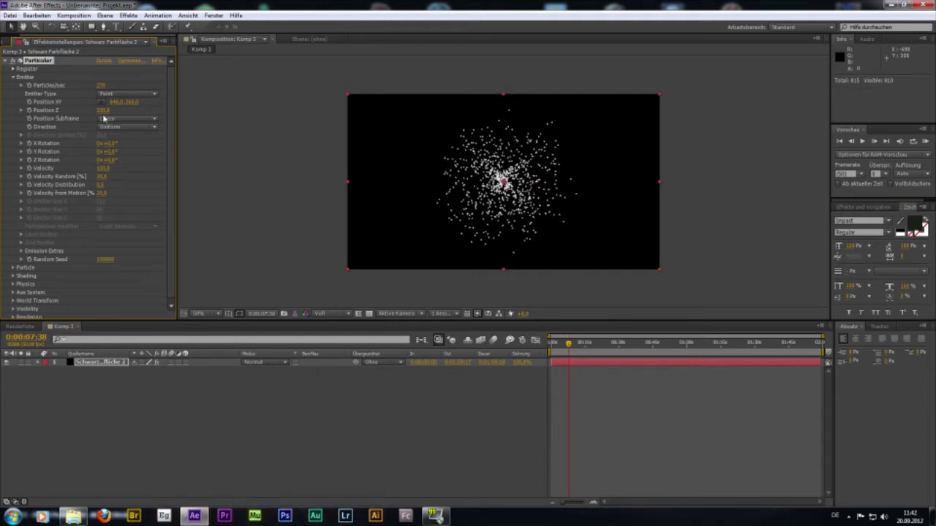
click(104, 110)
text(0)
key(Return)
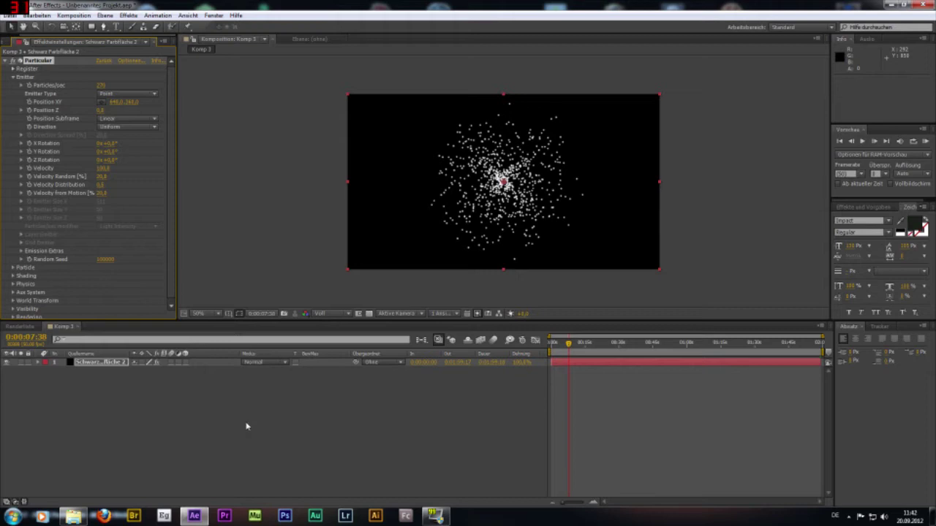
- Set Direction to Directional, Y Rotation to about 271°, and raise Velocity
click(132, 128)
click(128, 149)
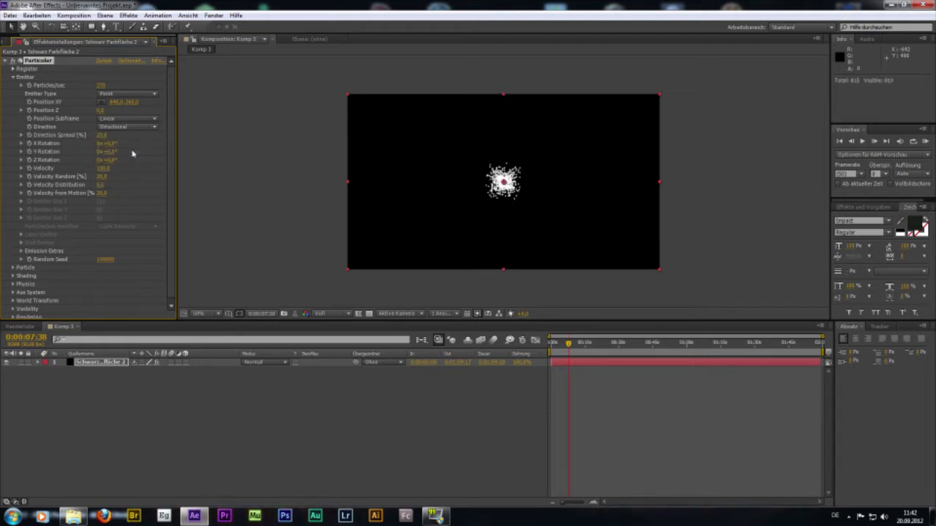
click(139, 128)
click(141, 135)
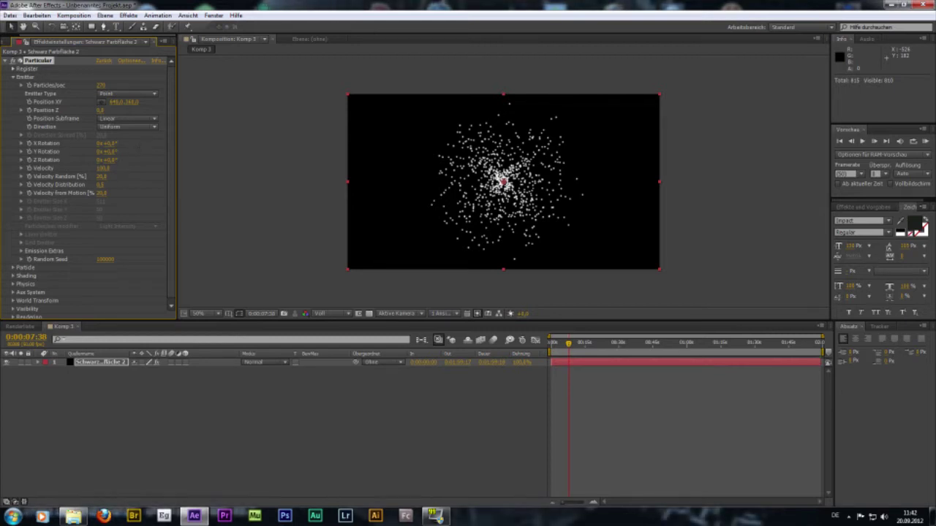
drag(103, 167, 110, 167)
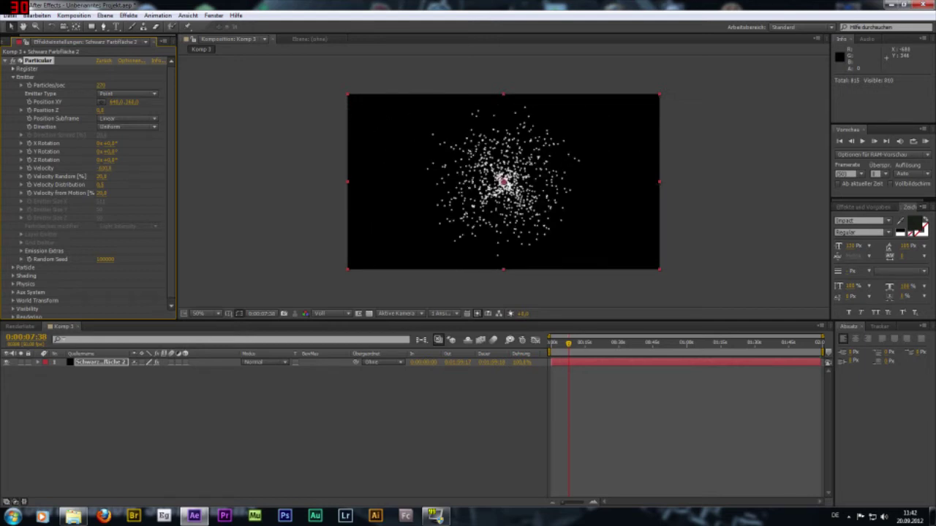
drag(106, 152, 128, 151)
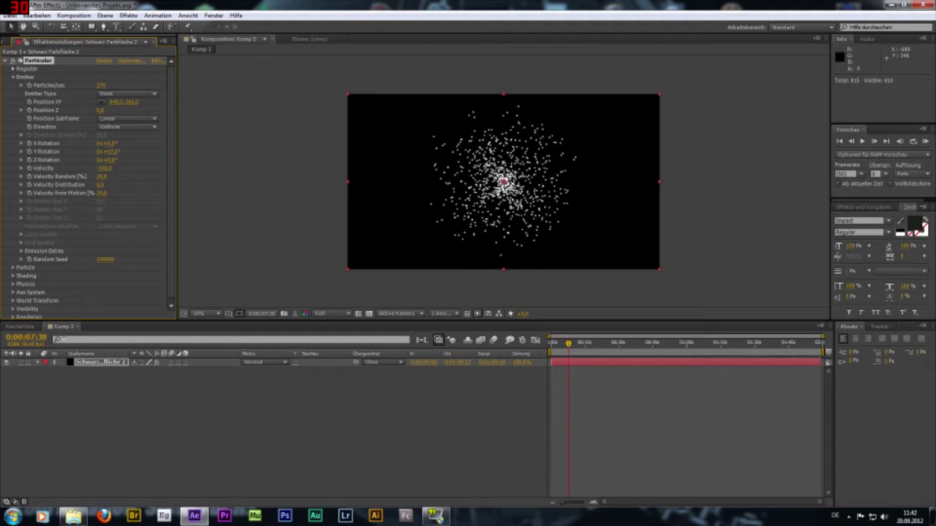
click(127, 128)
click(125, 146)
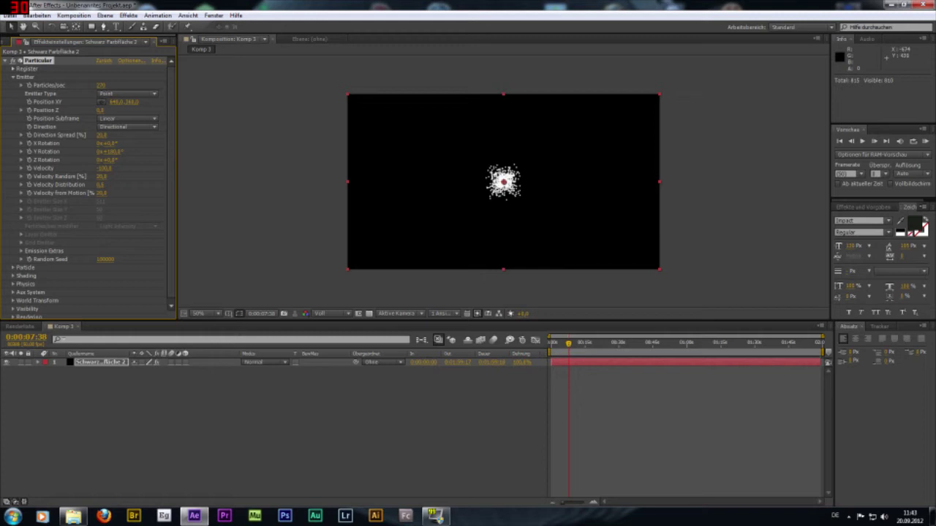
drag(107, 151, 124, 151)
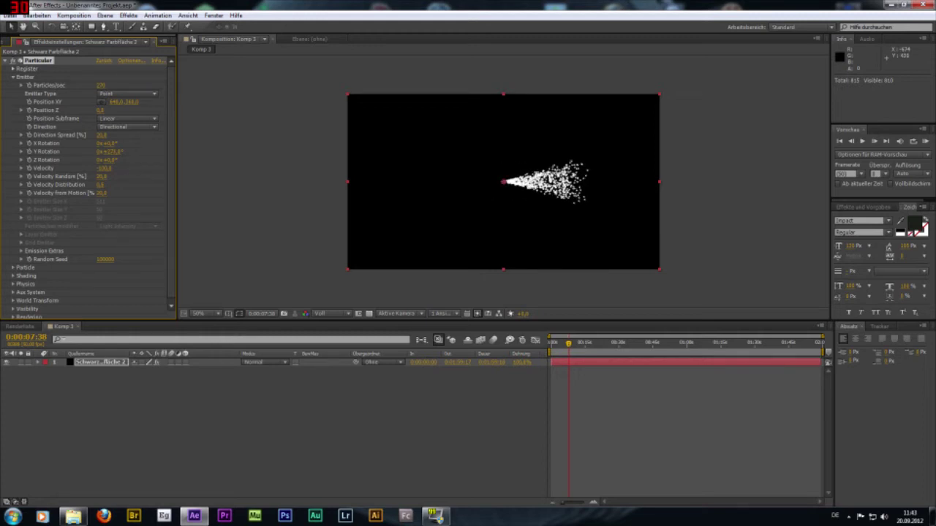
drag(102, 168, 117, 169)
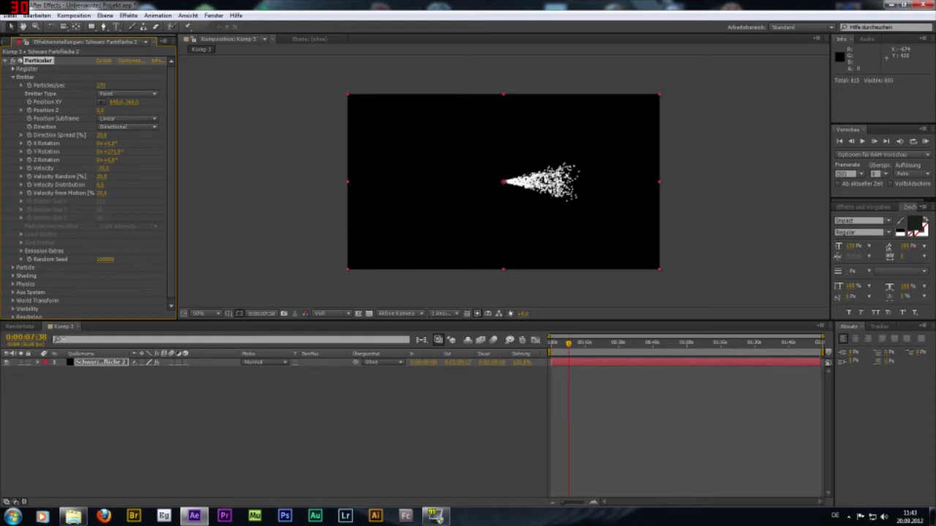
drag(103, 168, 95, 168)
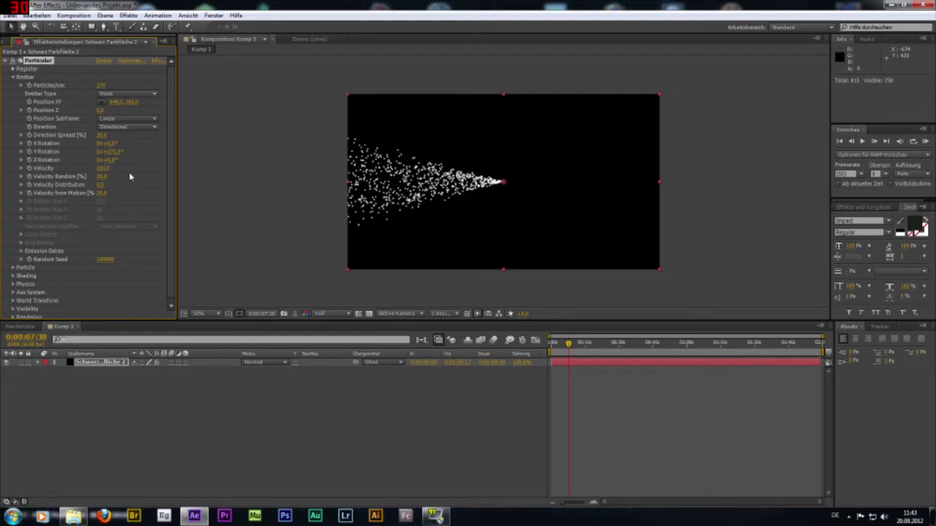
- Raise Velocity Random to widen the leftward spray, previewing from the start
drag(572, 345, 551, 344)
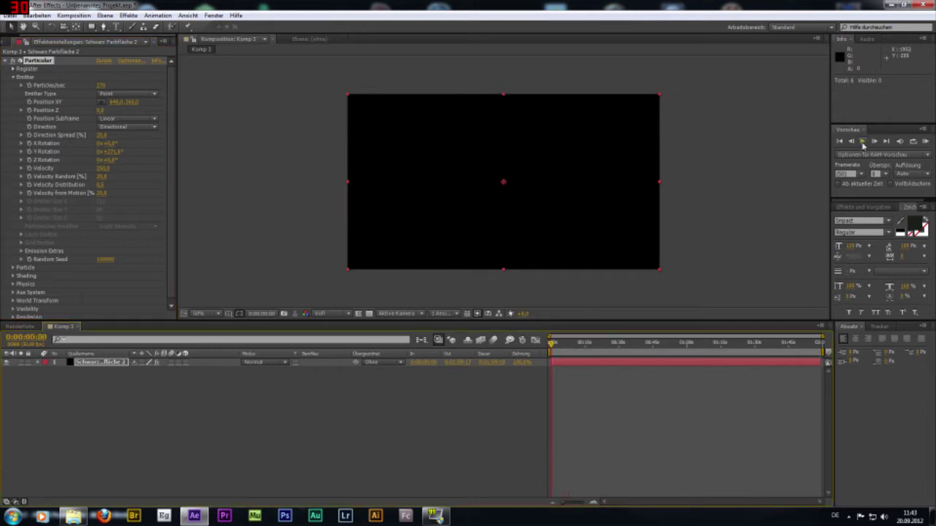
click(862, 142)
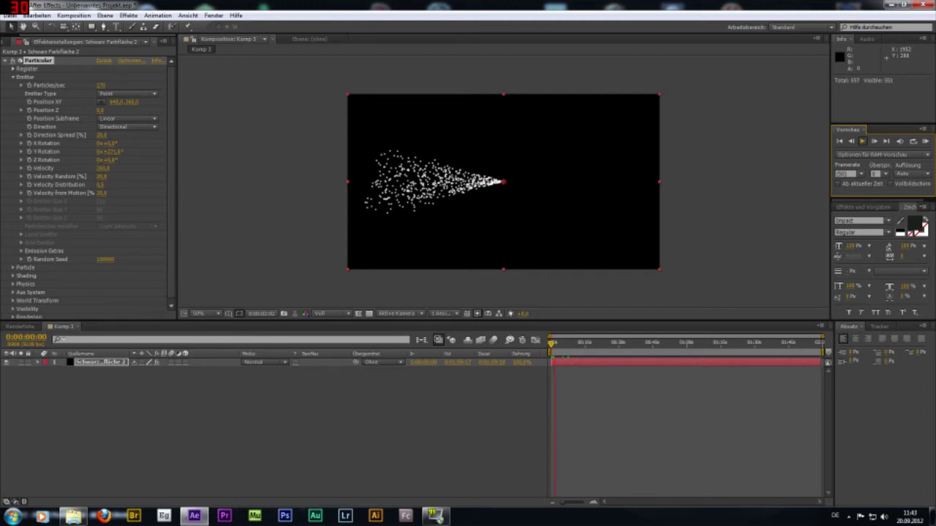
key(space)
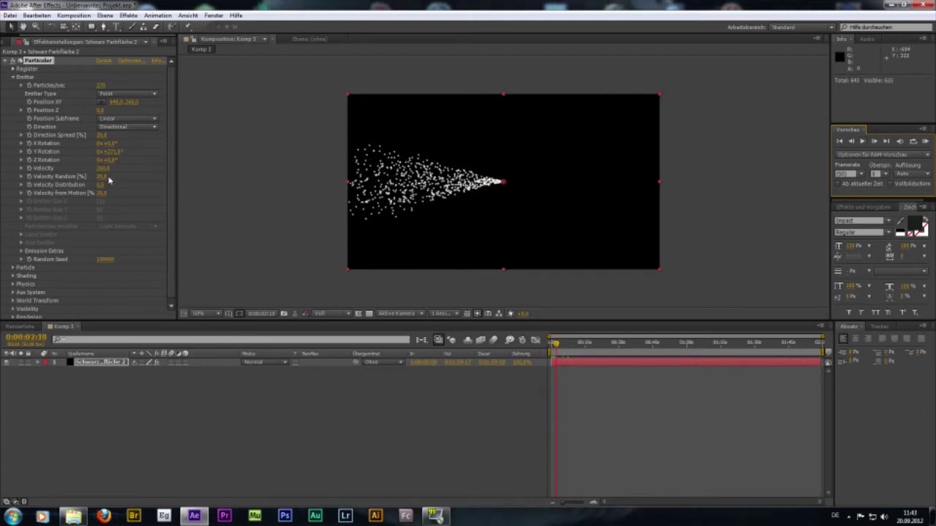
mouse_move(102, 177)
mouse_down()
mouse_move(131, 177)
mouse_move(109, 176)
mouse_up()
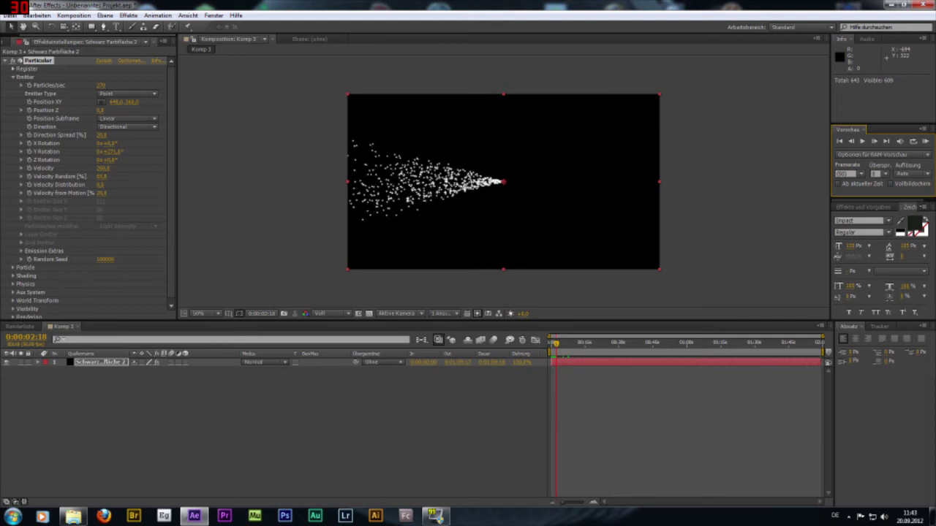
click(552, 344)
click(874, 143)
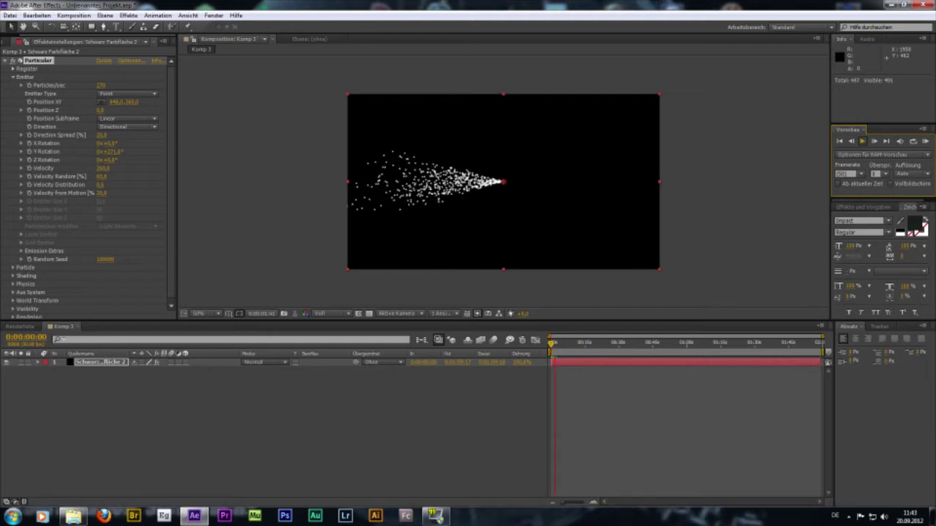
click(563, 356)
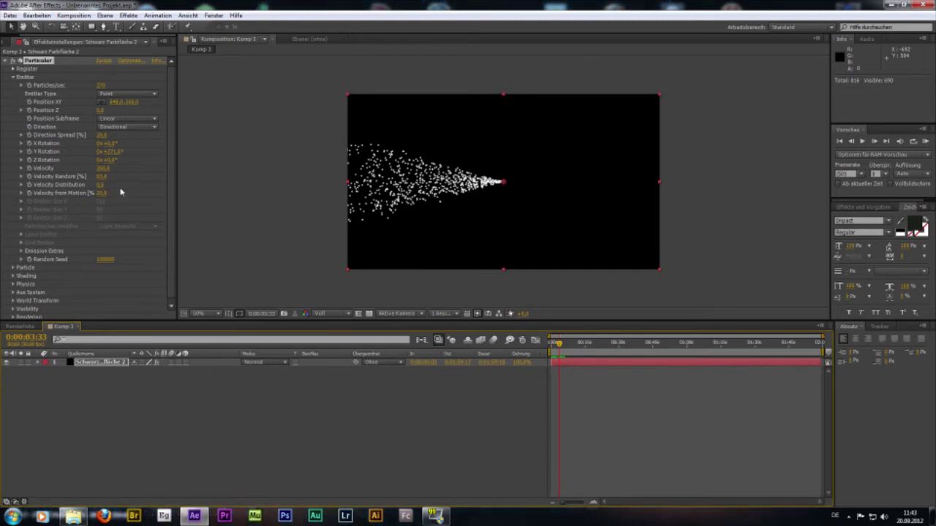
scroll(121, 192, down, 1)
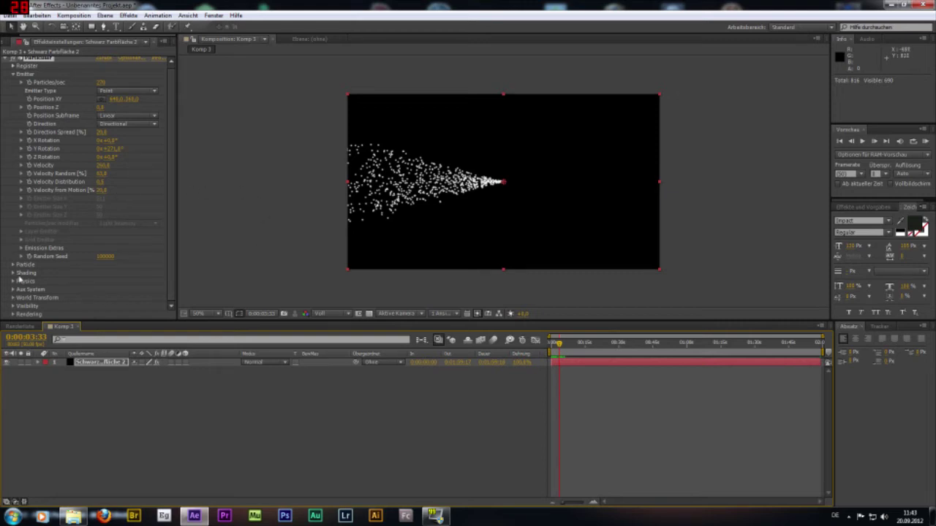
- In the Particle group, shorten Life [sec] and add some Life Random
click(13, 74)
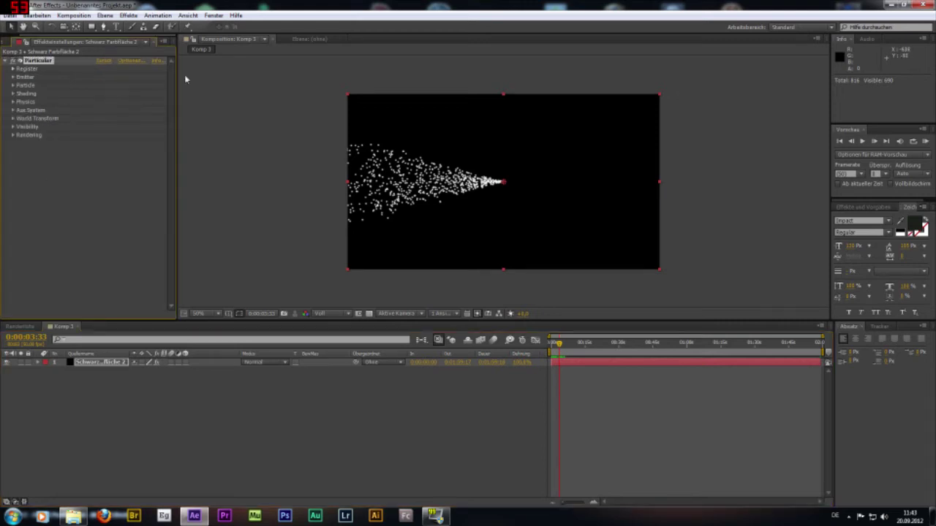
click(13, 85)
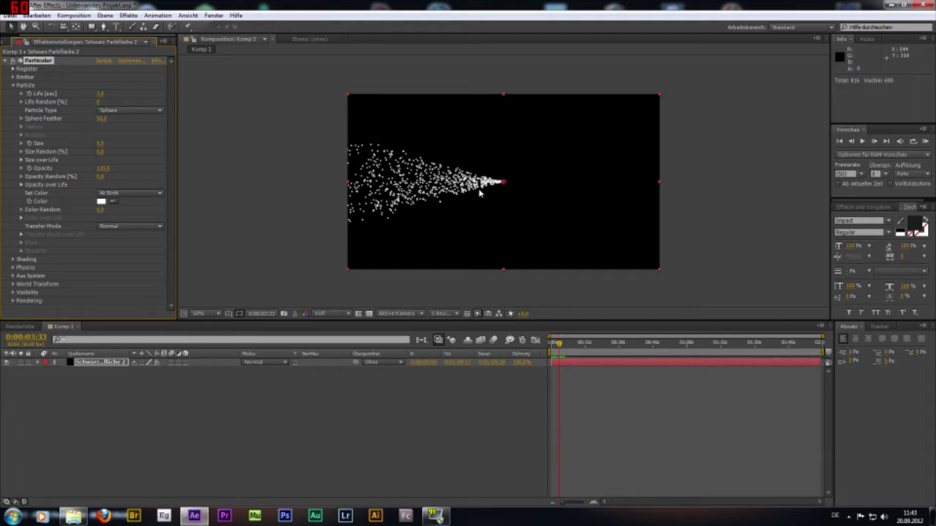
mouse_move(100, 93)
mouse_down()
mouse_move(110, 94)
mouse_move(96, 94)
mouse_up()
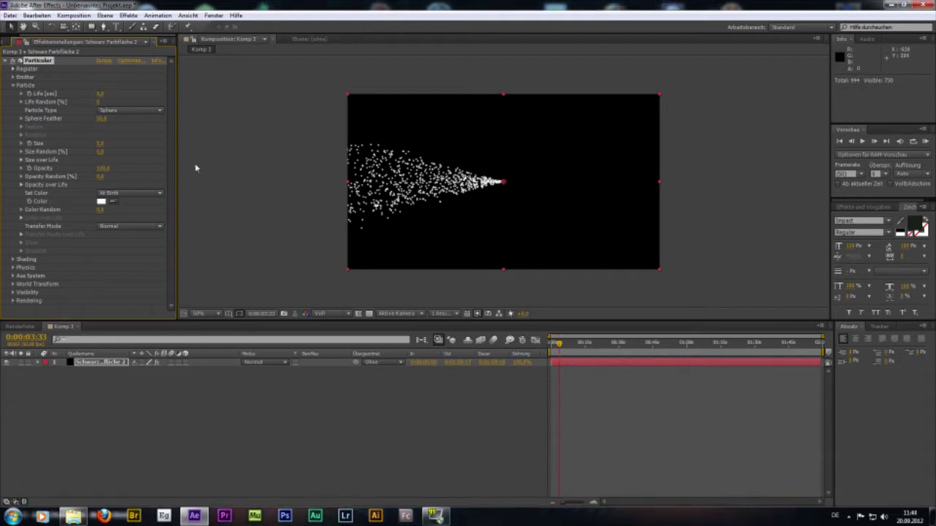
mouse_move(100, 94)
mouse_down()
mouse_move(139, 94)
mouse_move(80, 94)
mouse_move(110, 93)
mouse_up()
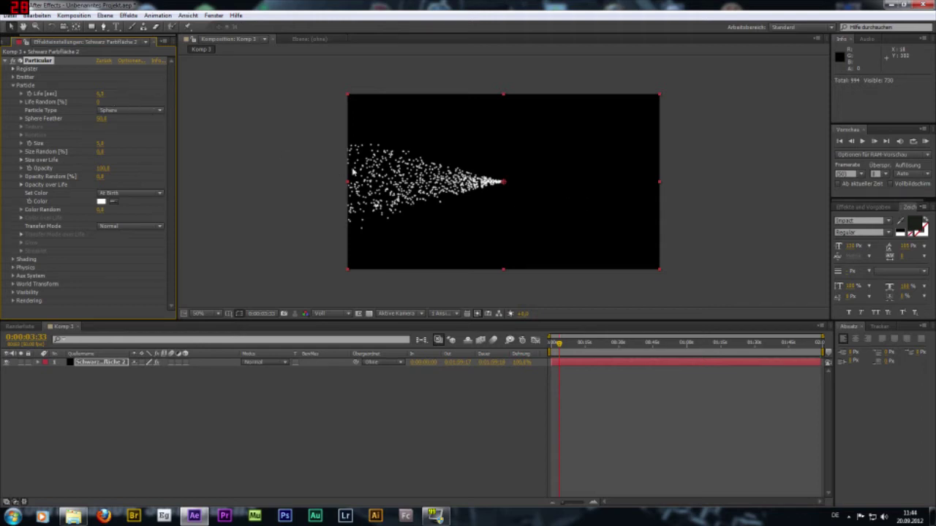
drag(144, 100, 117, 91)
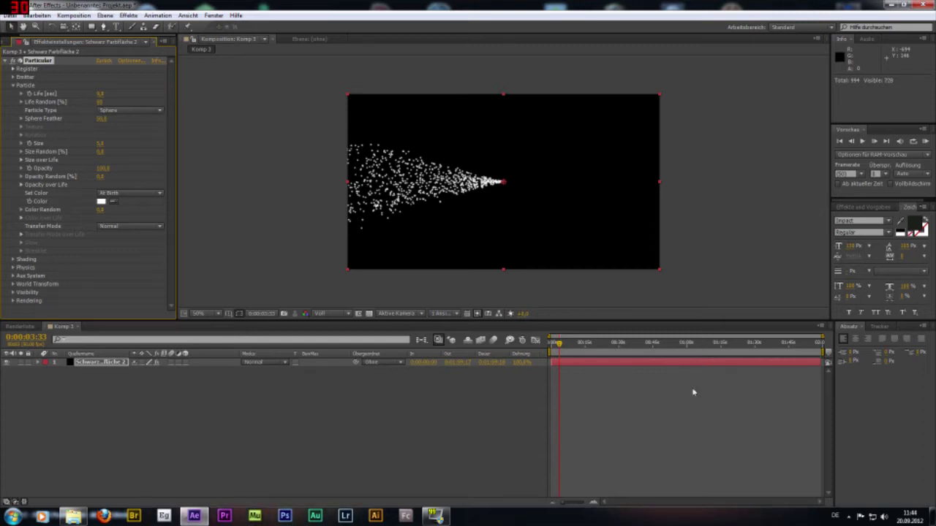
- Drag the emitter to the comp's right edge and preview the spray from the start
drag(558, 344, 577, 352)
drag(504, 183, 644, 183)
drag(577, 343, 572, 358)
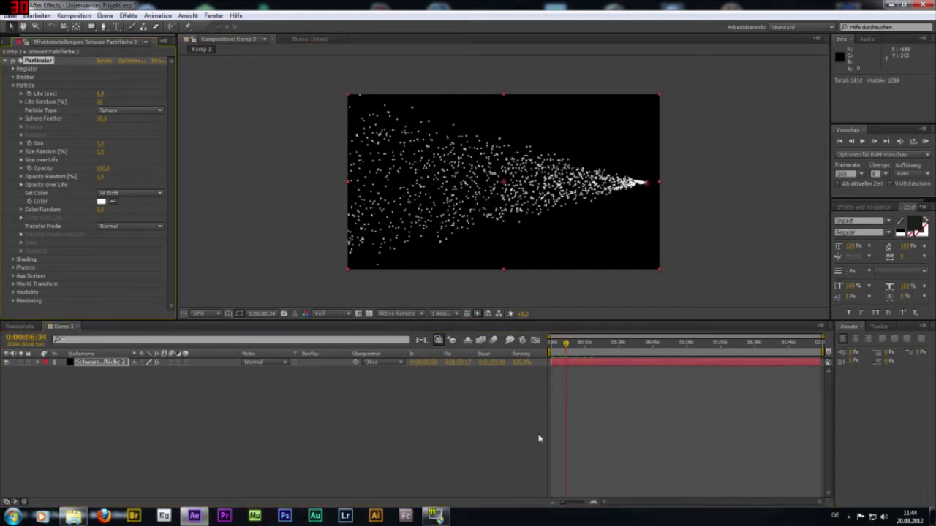
drag(567, 344, 551, 343)
click(863, 141)
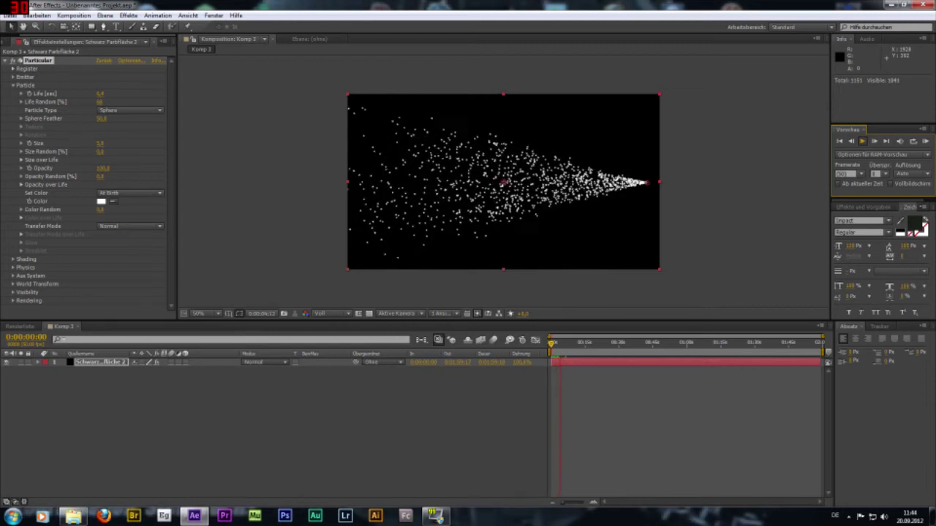
click(566, 344)
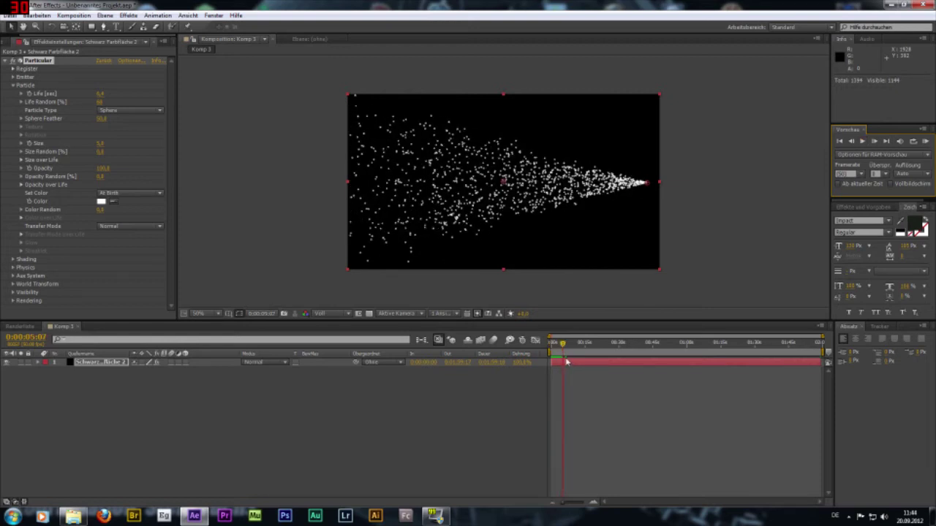
drag(567, 348, 569, 345)
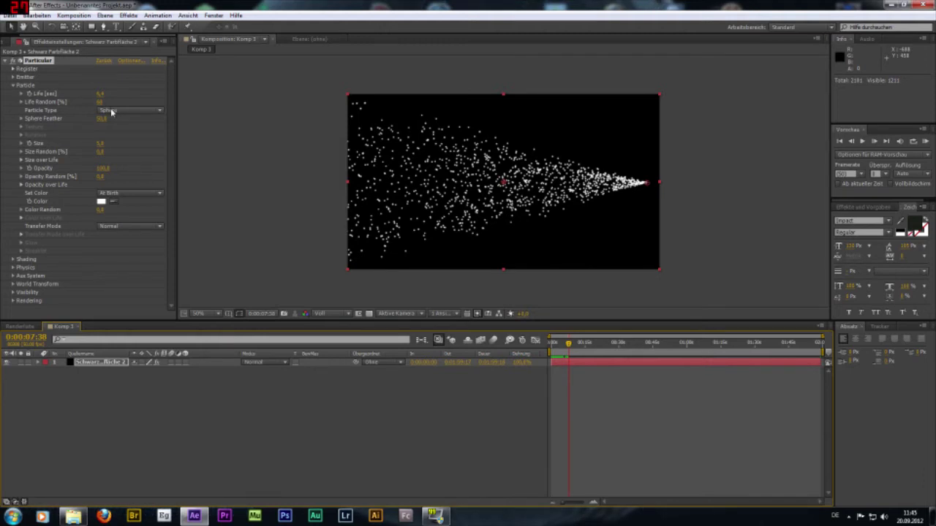
- Try Glow Sphere, Star, Cloudlet, Streaklet and Sprite particle types, then pick Sphere
click(155, 110)
click(145, 132)
click(128, 111)
click(130, 142)
click(117, 111)
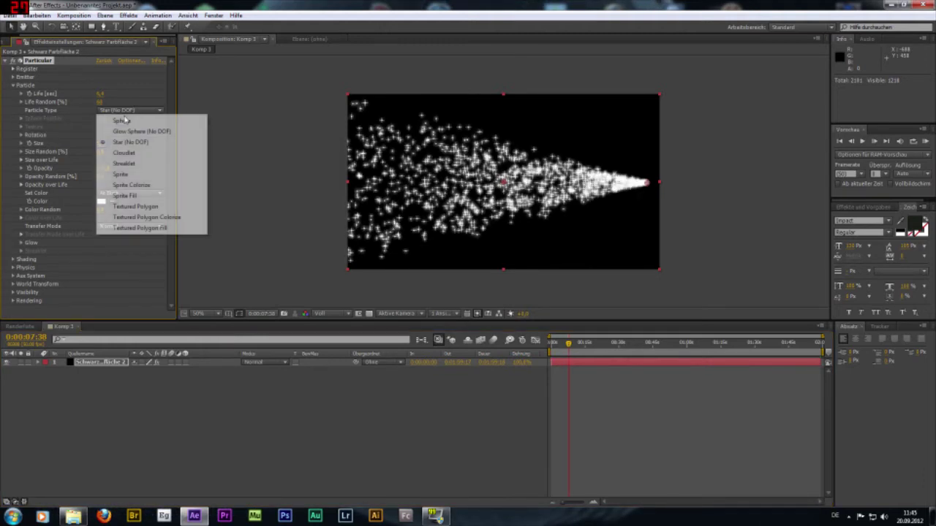
click(124, 152)
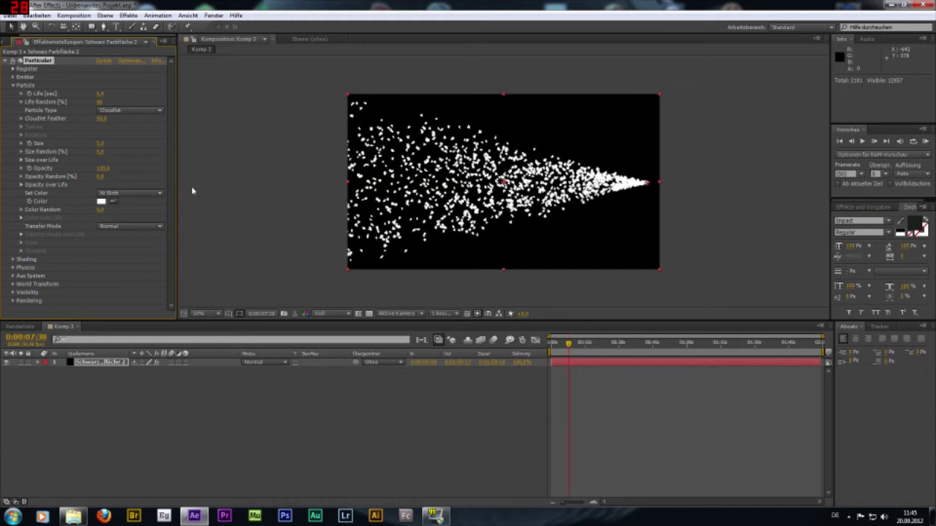
click(128, 111)
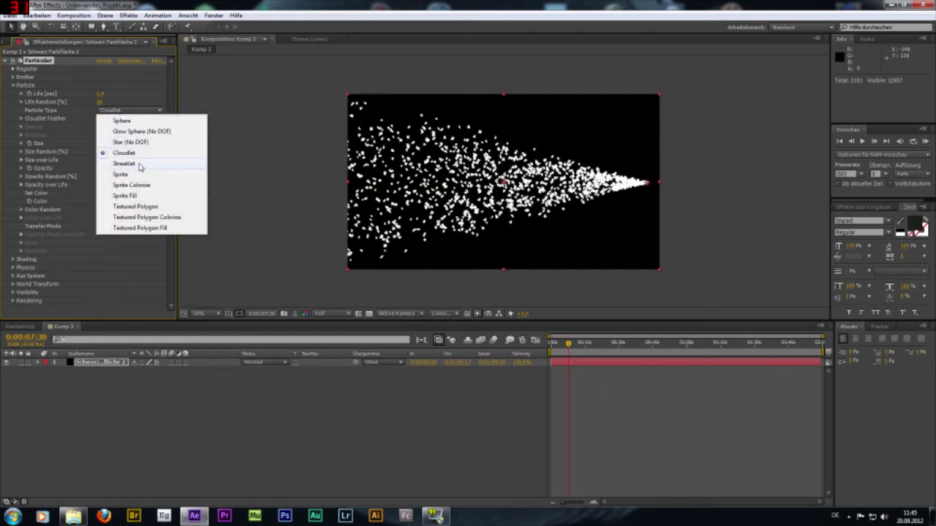
click(125, 164)
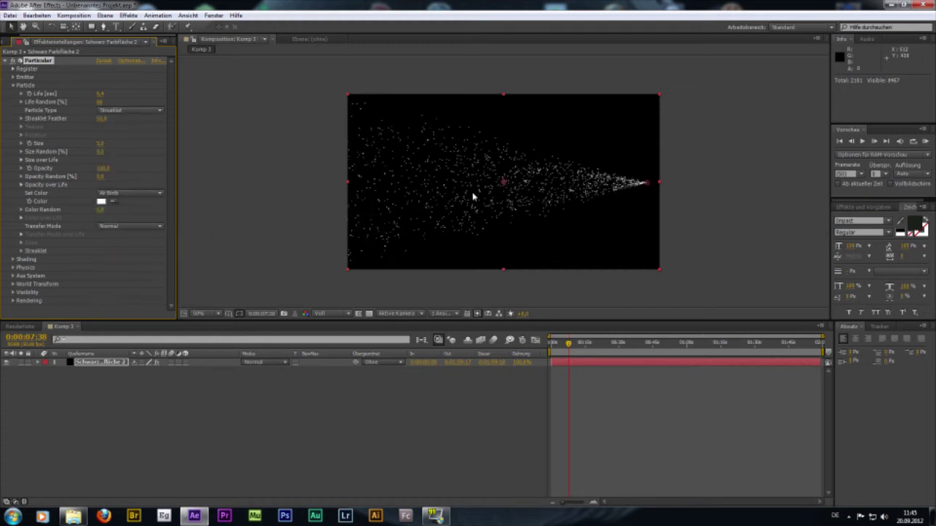
click(129, 111)
click(120, 174)
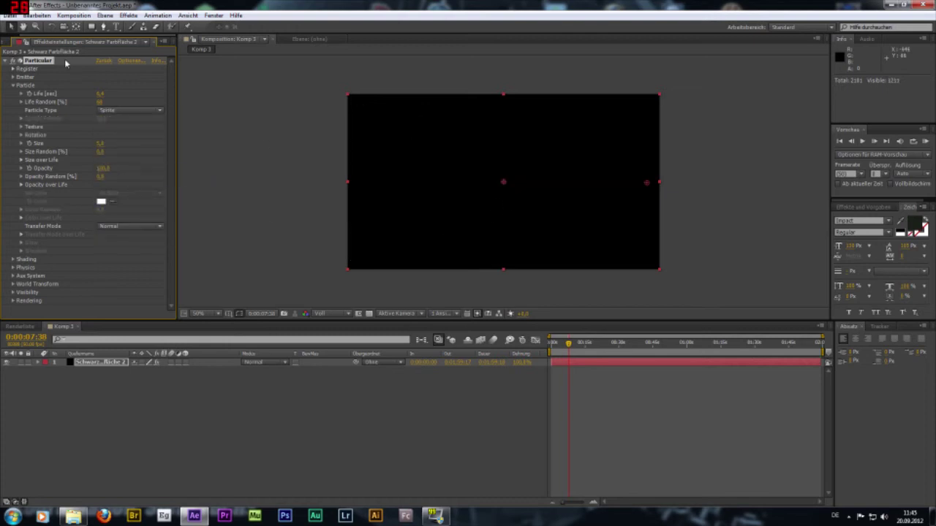
click(126, 113)
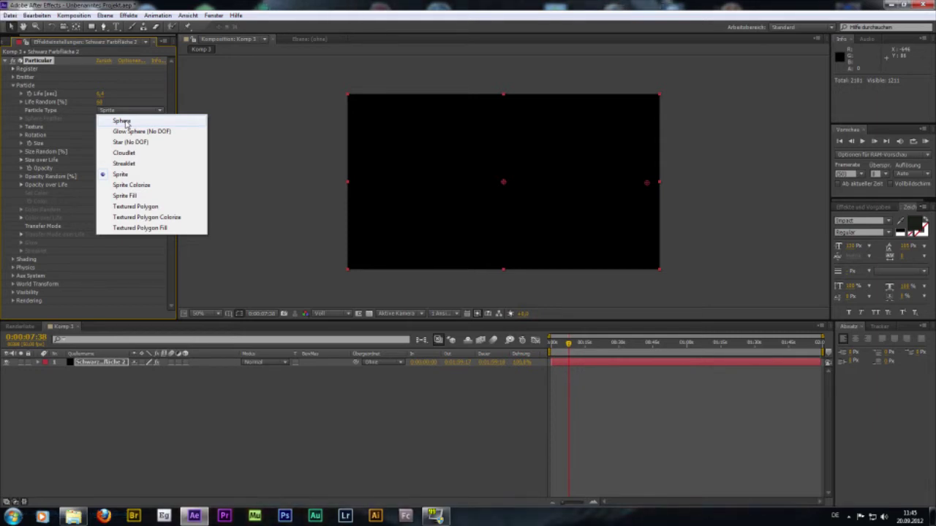
click(123, 121)
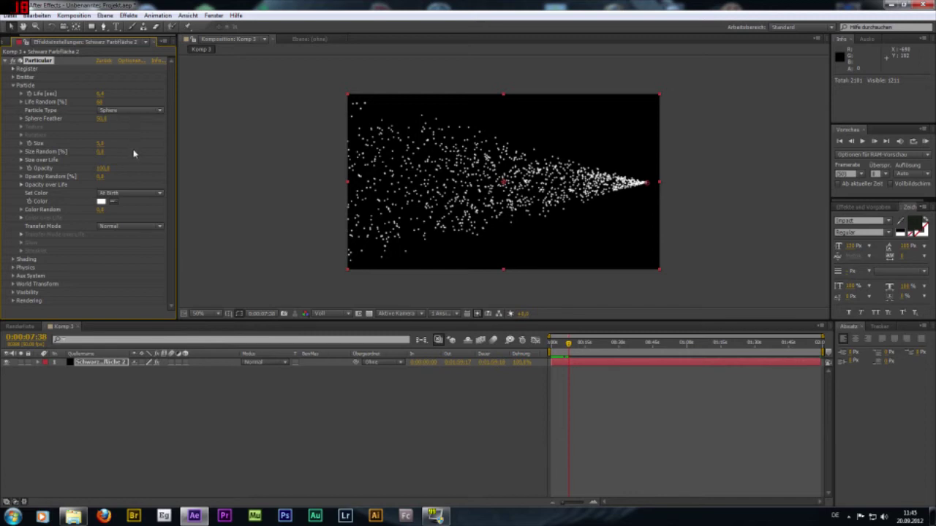
- Set Size Random near 100, lower Opacity slightly, and raise Opacity Random to about 57.8%
click(100, 151)
text(100)
key(Return)
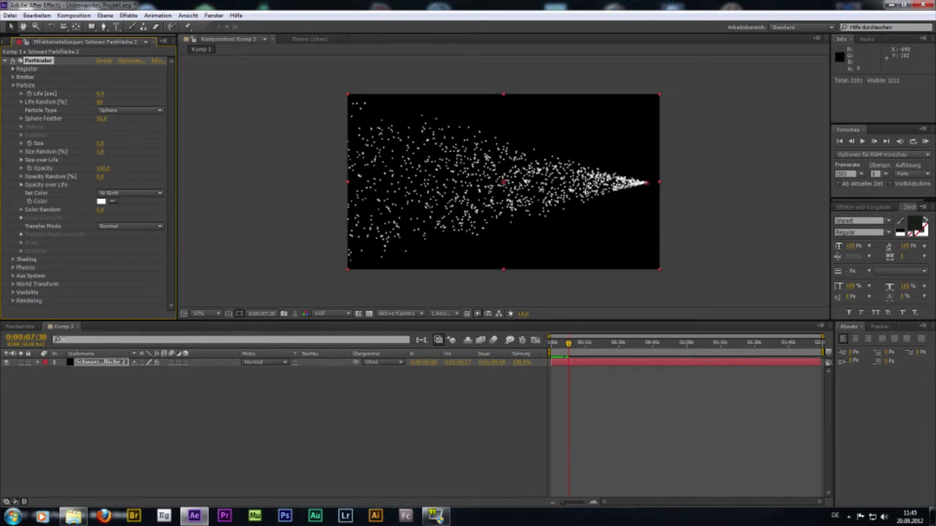
mouse_move(100, 151)
mouse_down()
mouse_move(86, 151)
mouse_move(109, 152)
mouse_up()
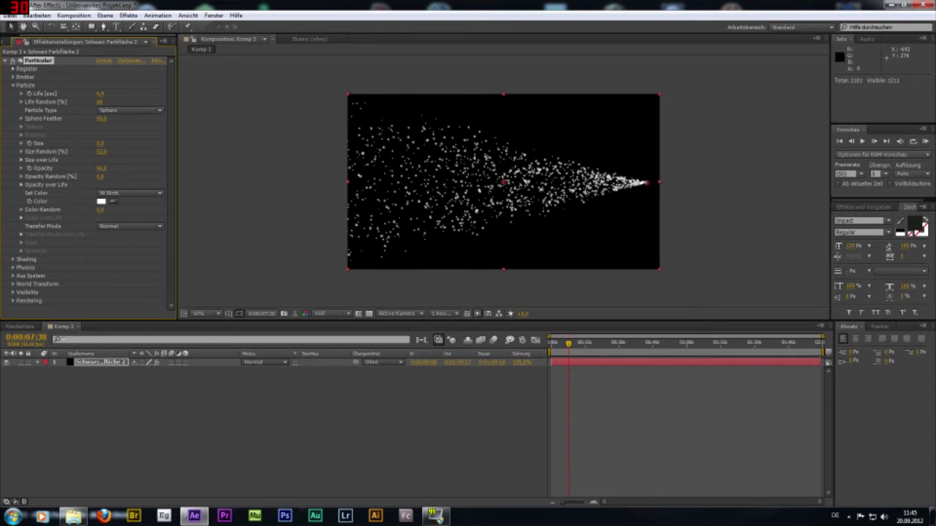
mouse_move(100, 167)
mouse_down()
mouse_move(81, 167)
mouse_move(128, 167)
mouse_up()
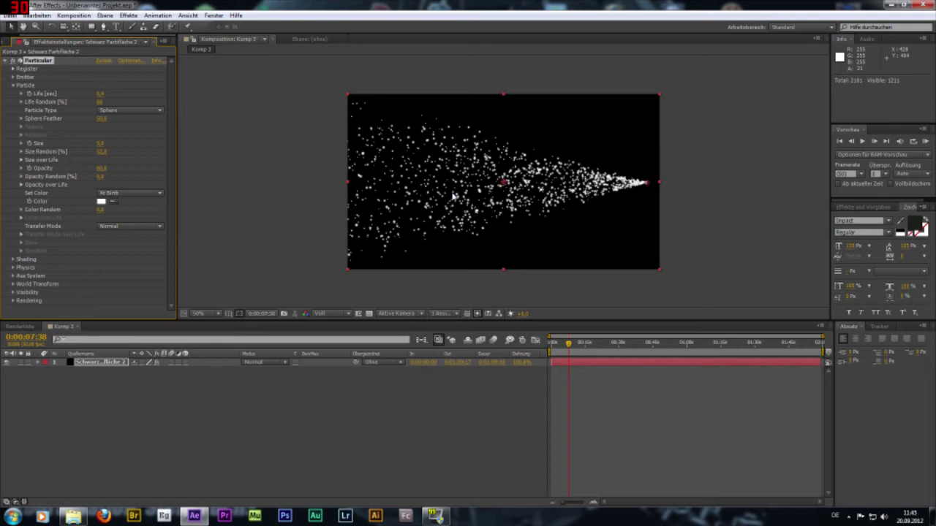
drag(96, 179, 132, 179)
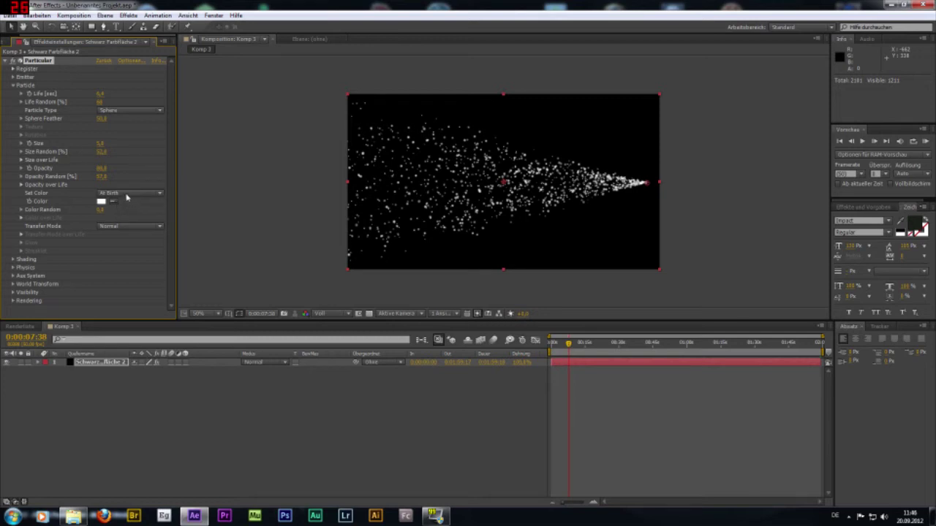
- Apply the fade-in/fade-out preset to Particular's Opacity over Life curve
click(21, 184)
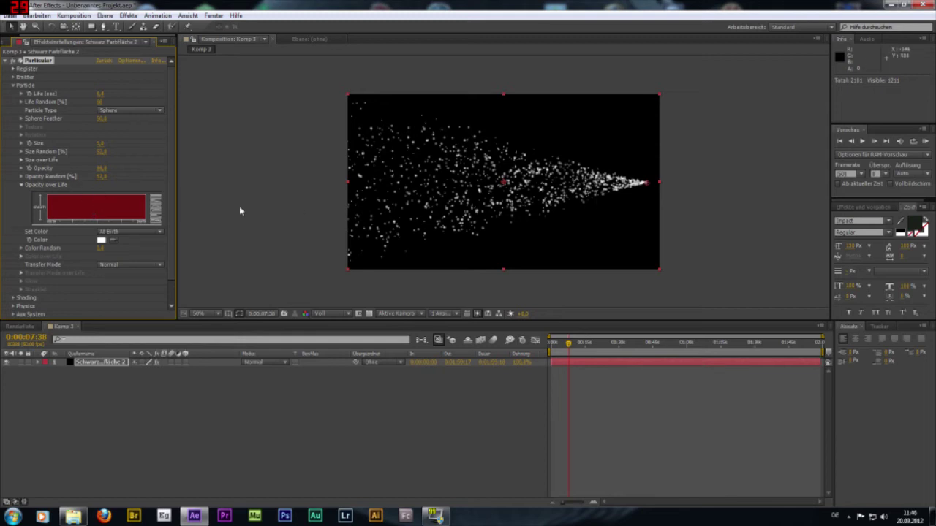
click(157, 213)
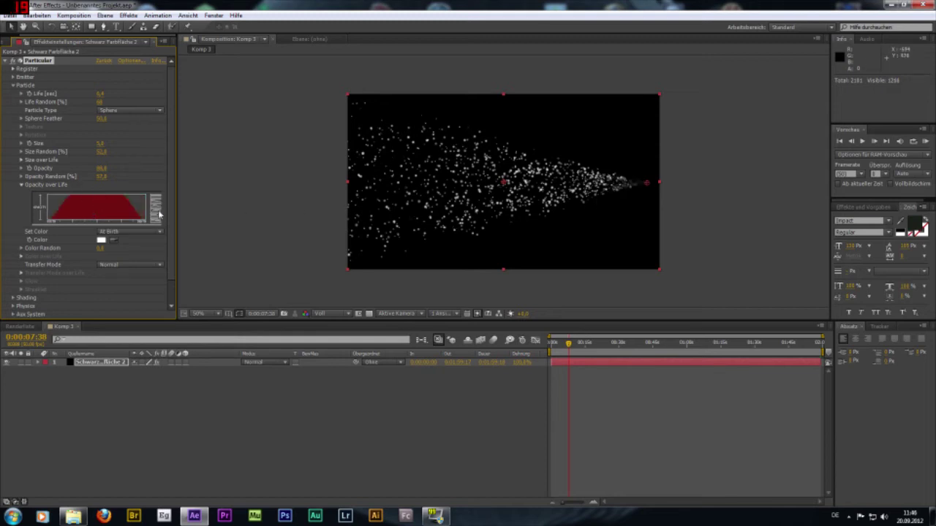
drag(573, 350, 565, 344)
- RAM-preview the fading particles, then scrub back through earlier frames to inspect them
click(864, 142)
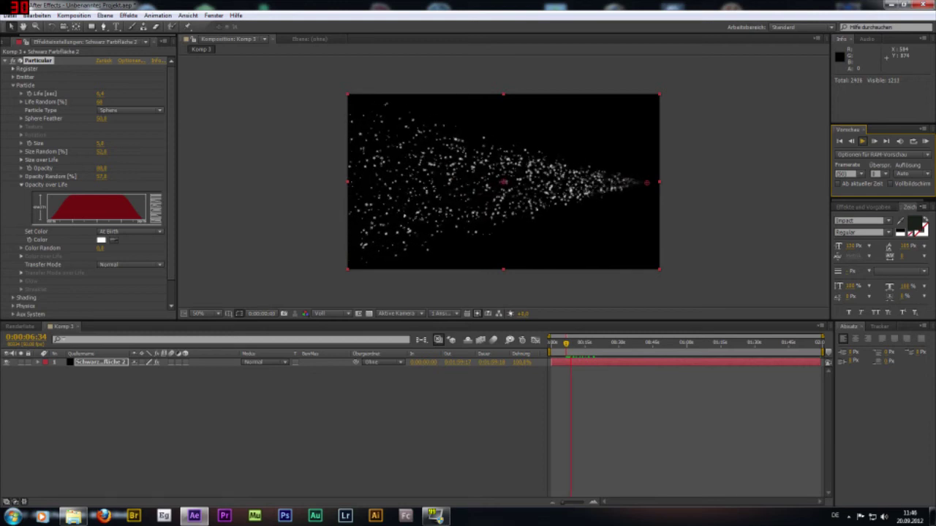
key(space)
drag(573, 348, 569, 354)
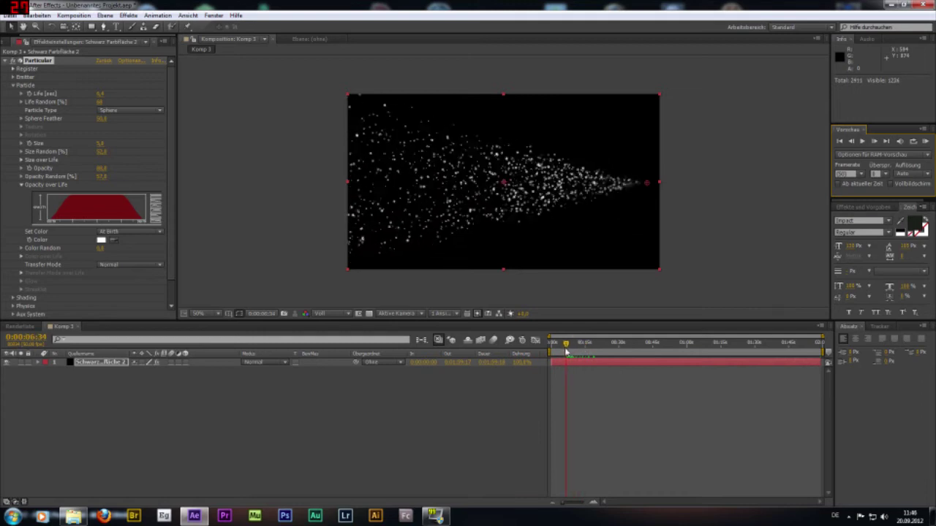
drag(569, 354, 566, 353)
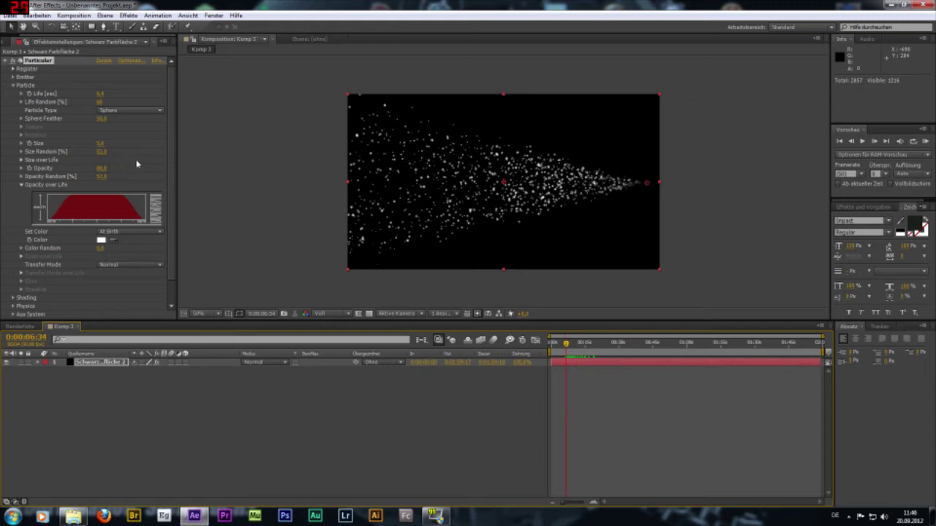
- Give Size over Life the ramp up-and-down preset, after briefly trying constant full size
click(21, 160)
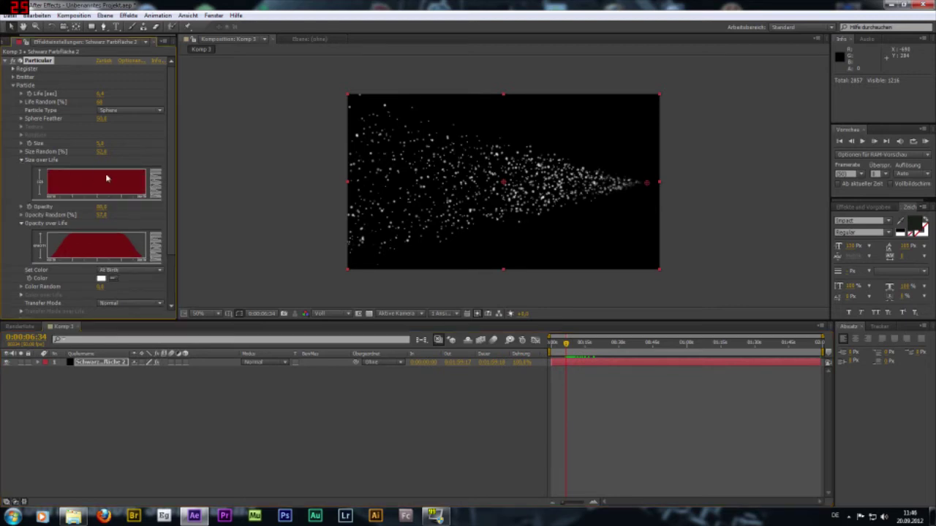
click(156, 190)
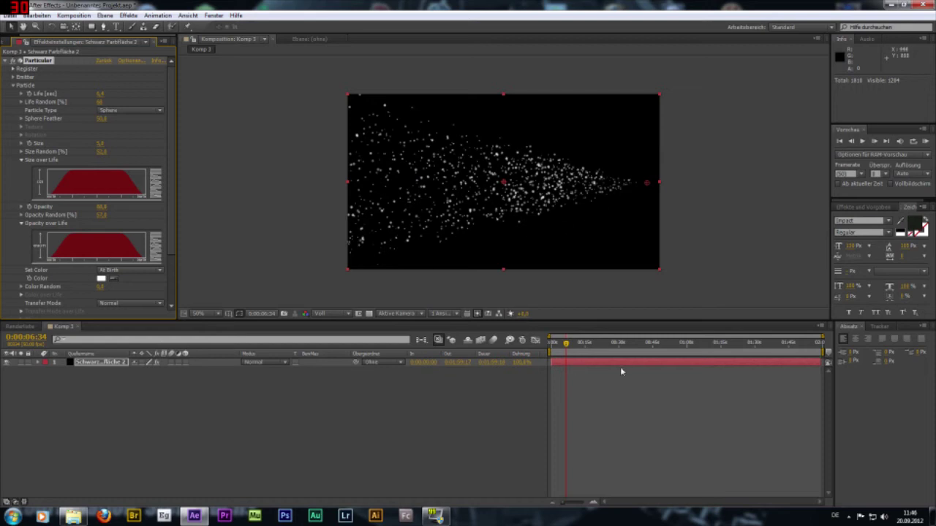
drag(571, 346, 565, 344)
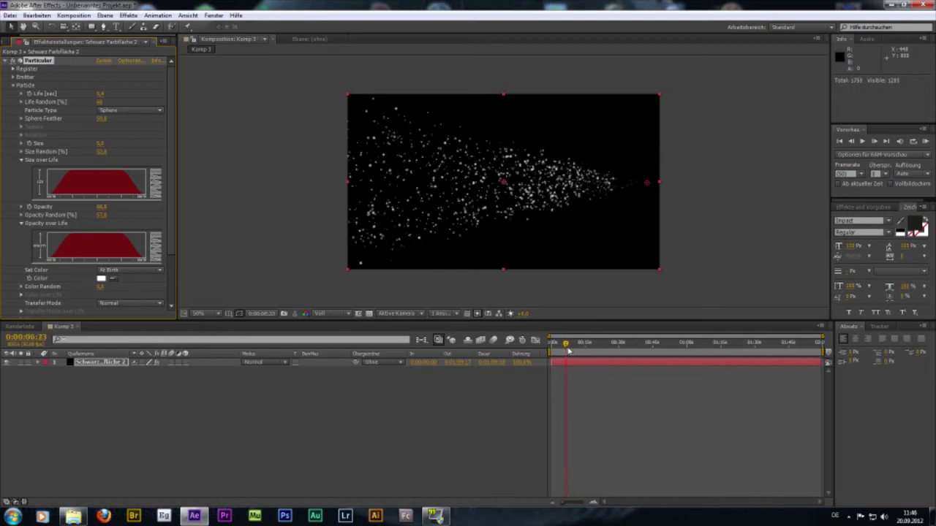
click(156, 176)
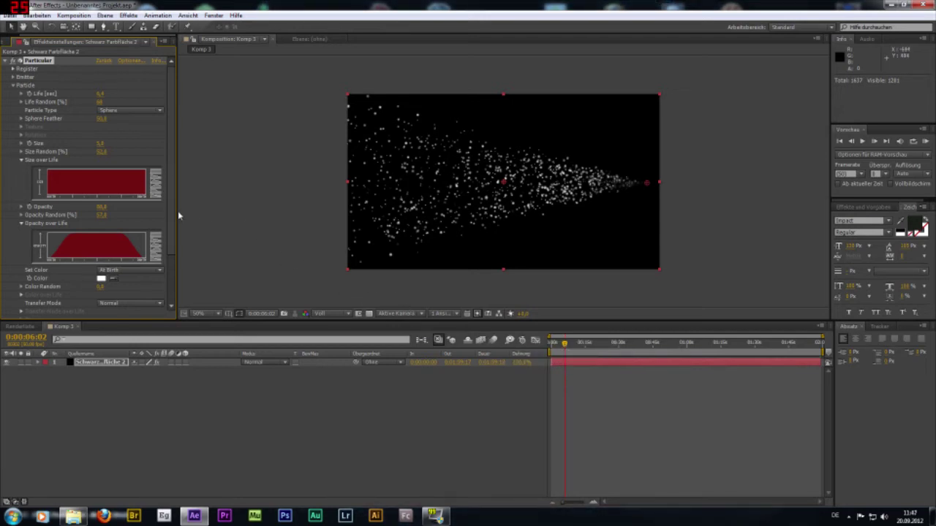
click(158, 188)
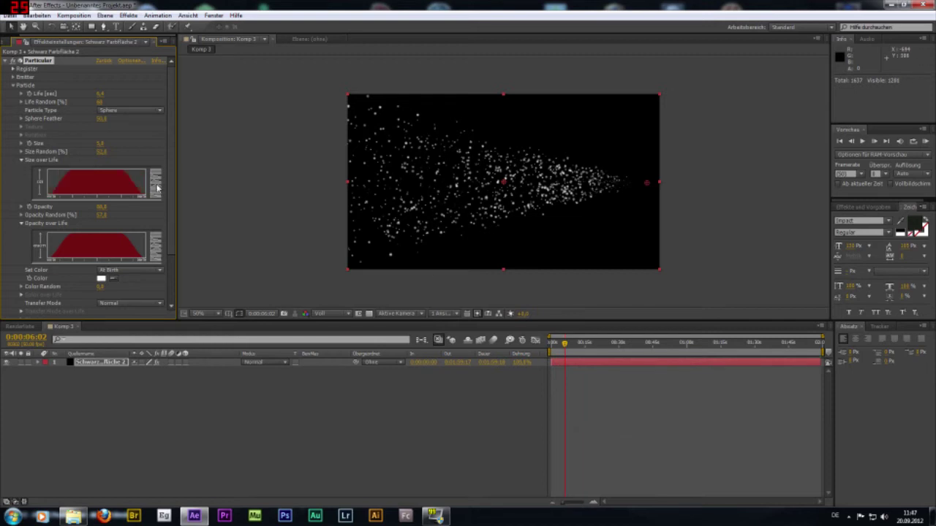
- Draw a wavy custom Size over Life curve with a raised start, then preview from the beginning
mouse_move(565, 343)
mouse_down()
mouse_move(571, 353)
mouse_move(560, 354)
mouse_up()
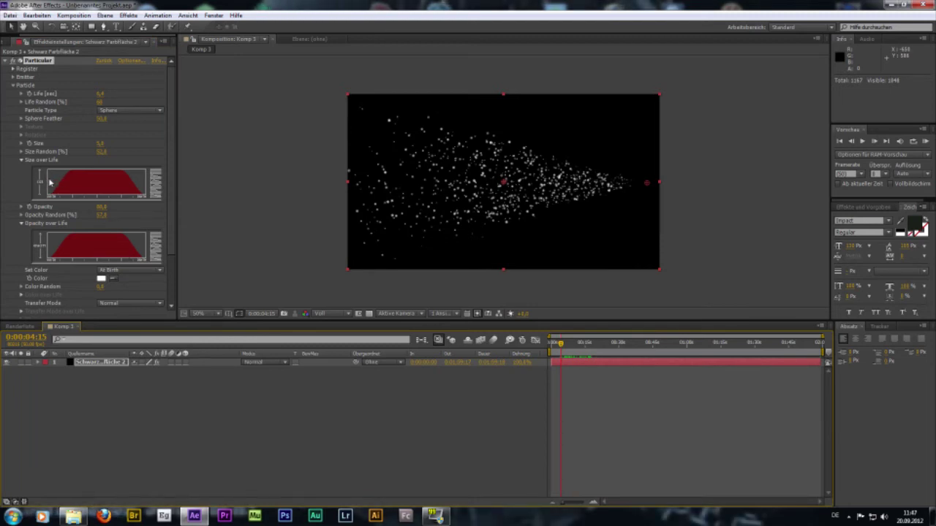
mouse_move(48, 182)
mouse_down()
mouse_move(96, 176)
mouse_move(139, 187)
mouse_up()
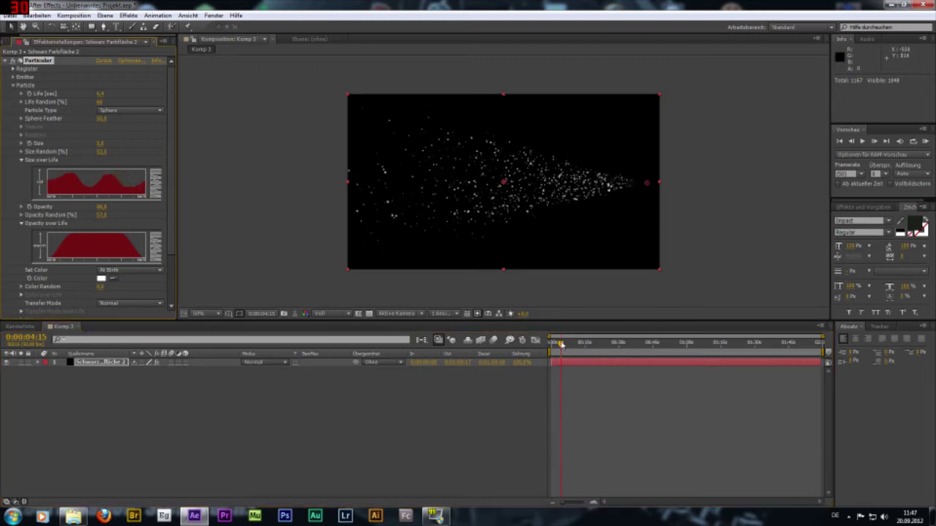
drag(560, 343, 527, 350)
click(862, 141)
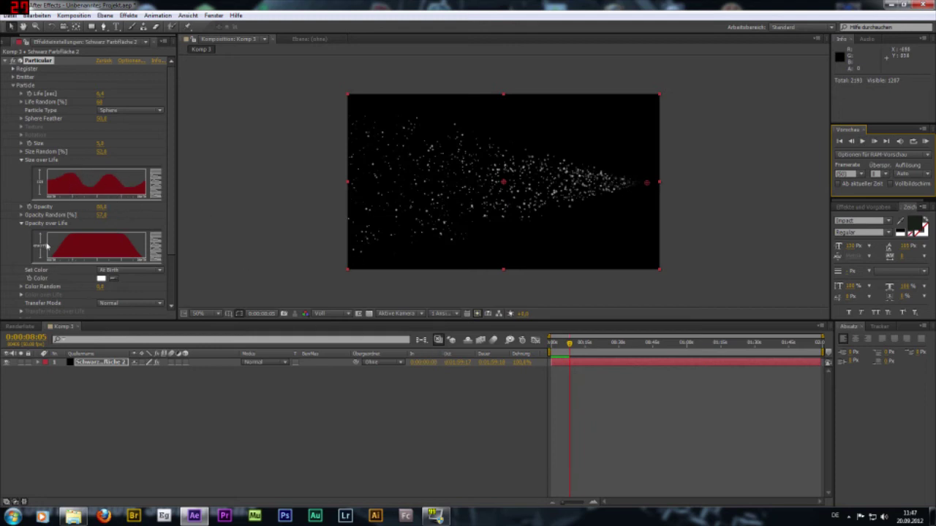
- Carve dips into the Opacity over Life curve for multiple peaks, then preview from the start
drag(72, 254, 143, 252)
drag(568, 342, 551, 342)
click(863, 141)
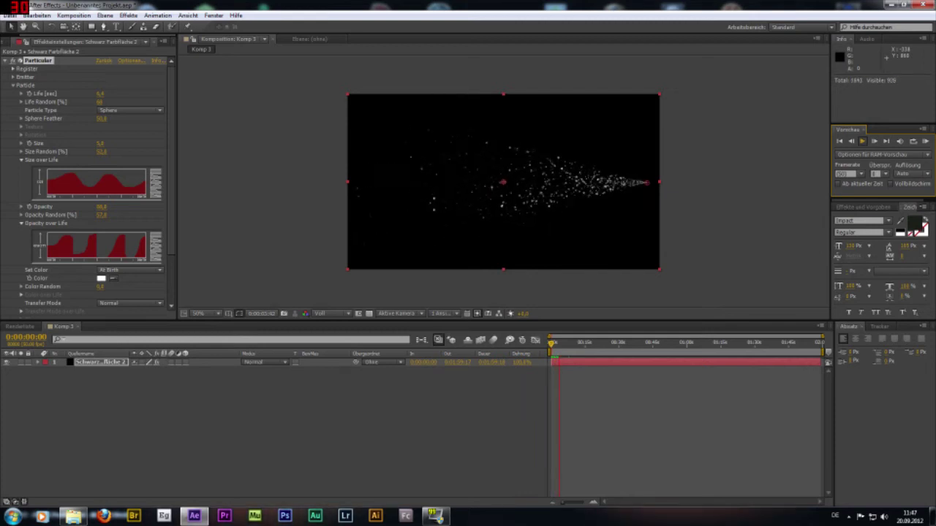
key(space)
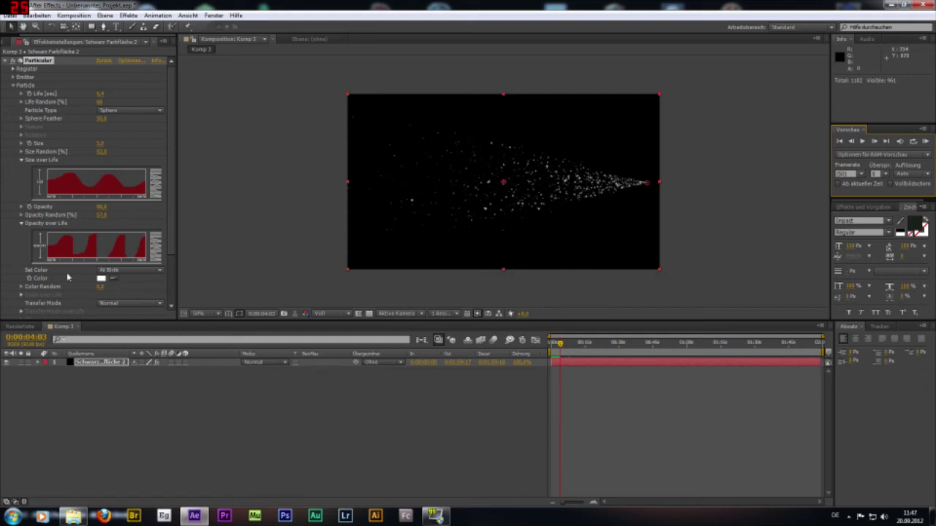
- Leave Particular's Set Color option at At Birth
scroll(97, 239, down, 2)
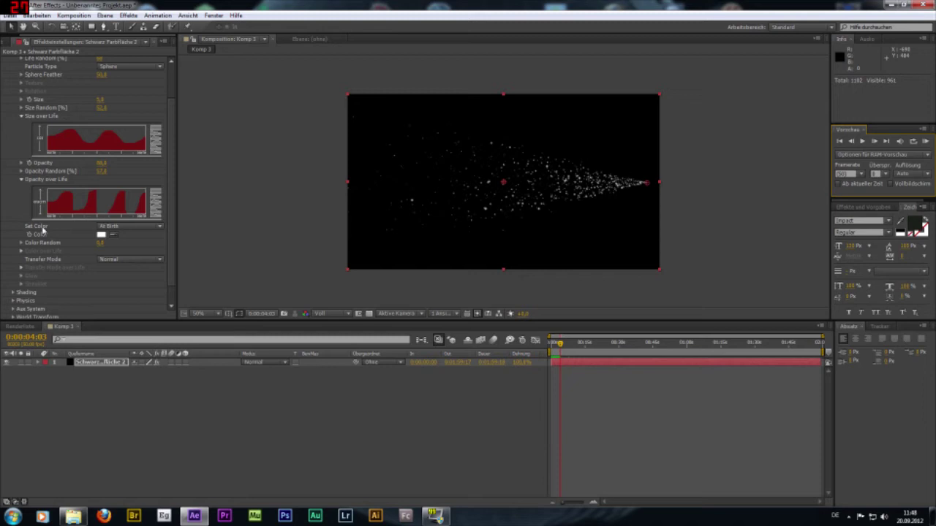
click(121, 228)
click(120, 236)
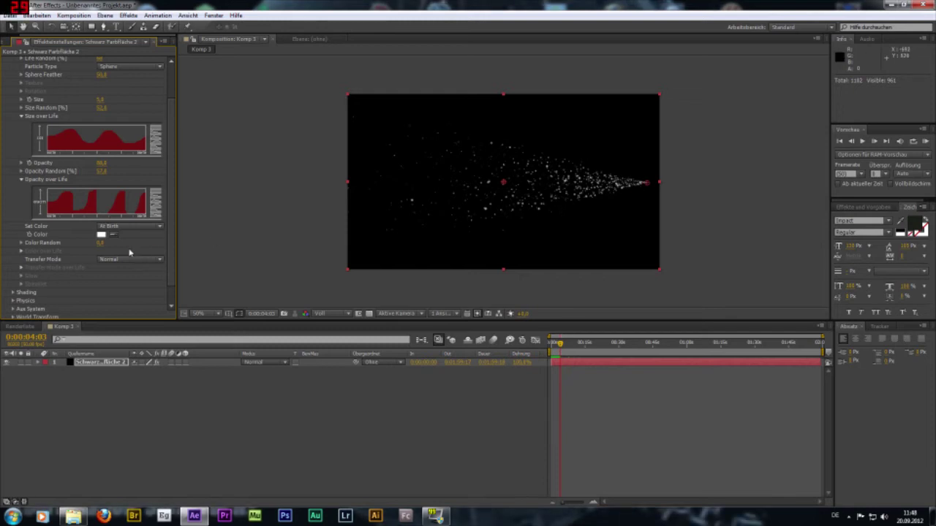
- Set the particle colour to dark red using the colour picker
click(101, 234)
mouse_move(265, 224)
mouse_down()
mouse_move(260, 201)
mouse_move(293, 222)
mouse_up()
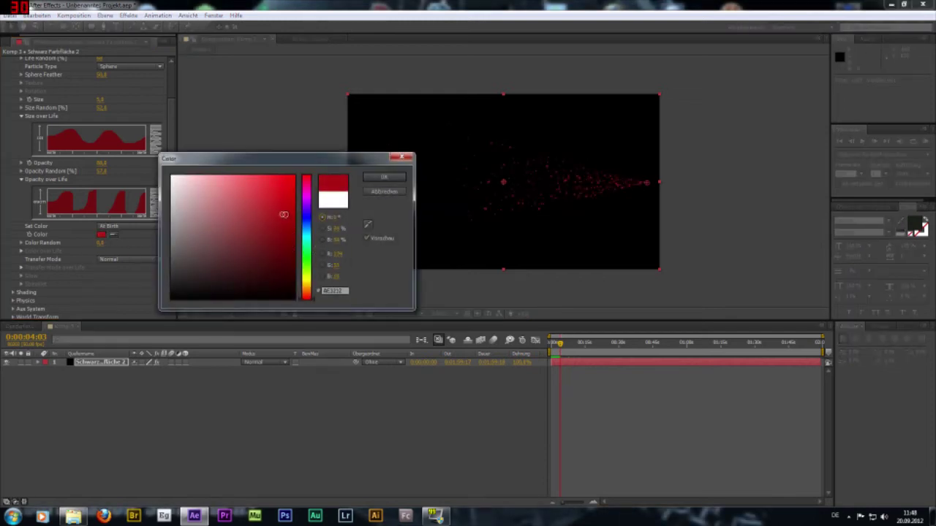
click(374, 194)
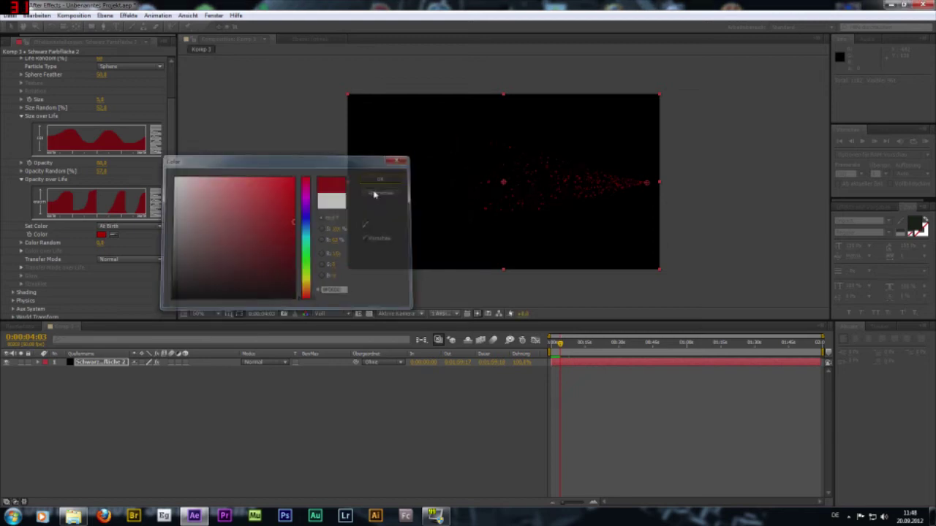
- Change Set Color to Over Life and reveal the Color over Life gradient
click(139, 226)
click(140, 248)
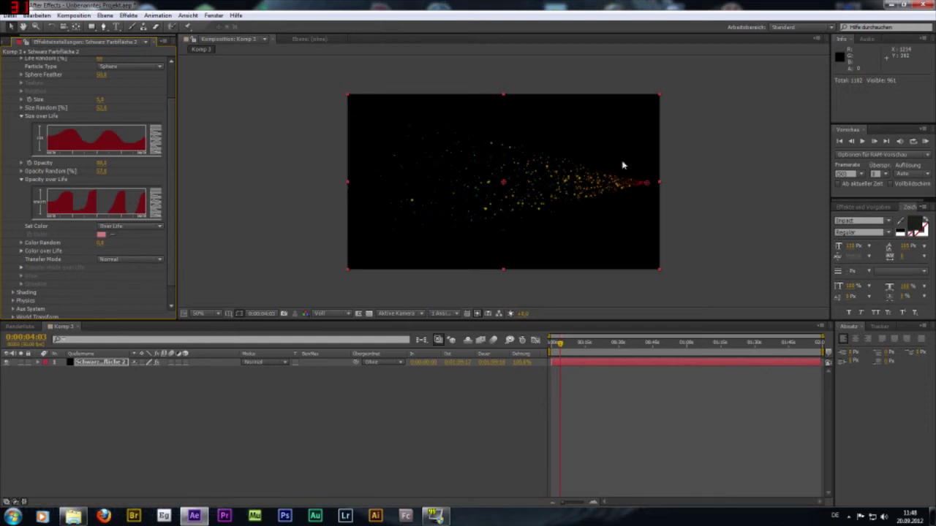
click(21, 251)
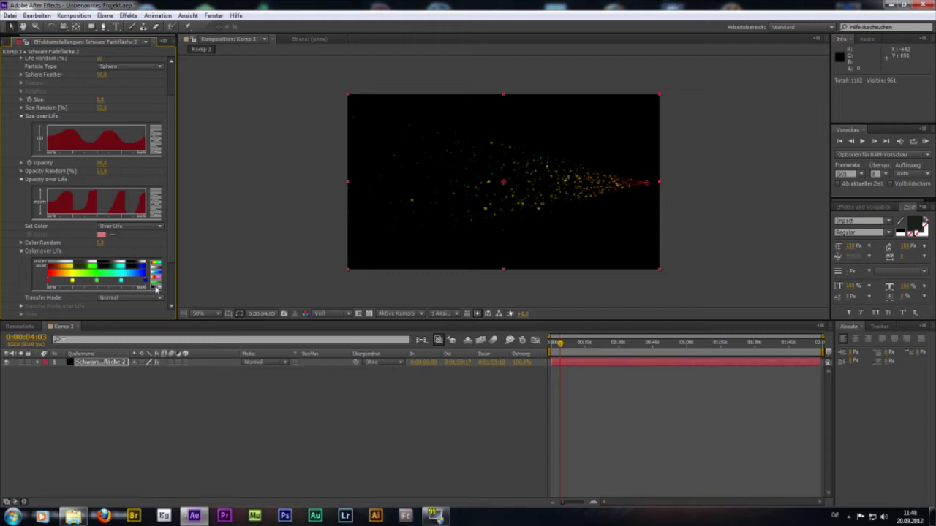
- Apply the grey-purple gradient preset, remove its purple stop, and make another stop red
click(155, 287)
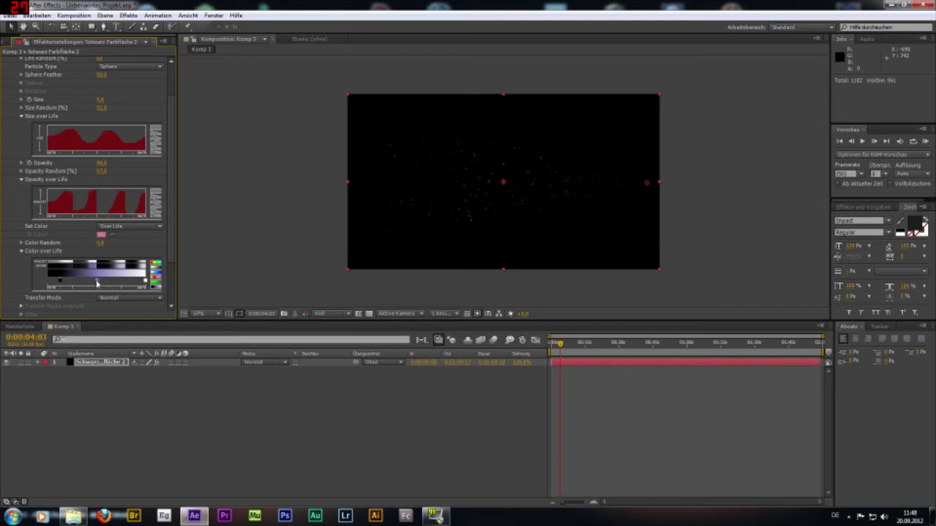
drag(96, 287, 96, 293)
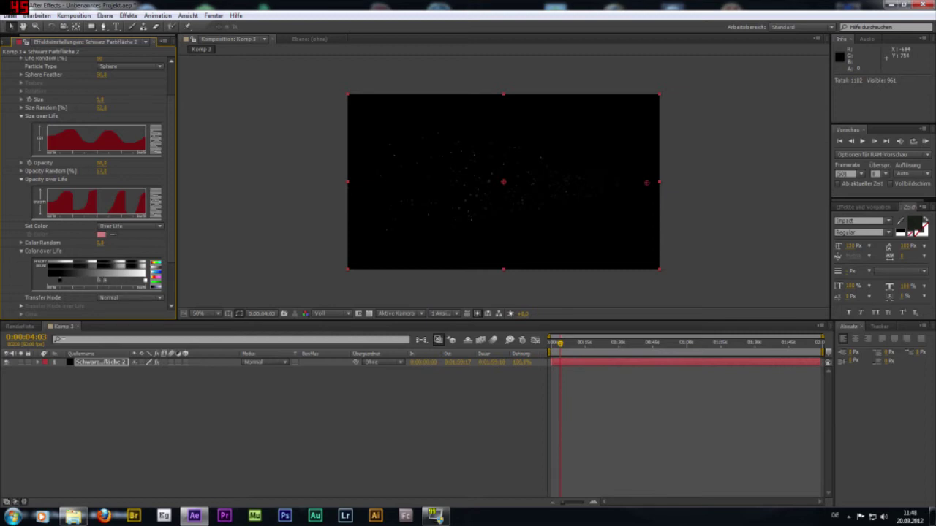
double_click(117, 284)
click(274, 217)
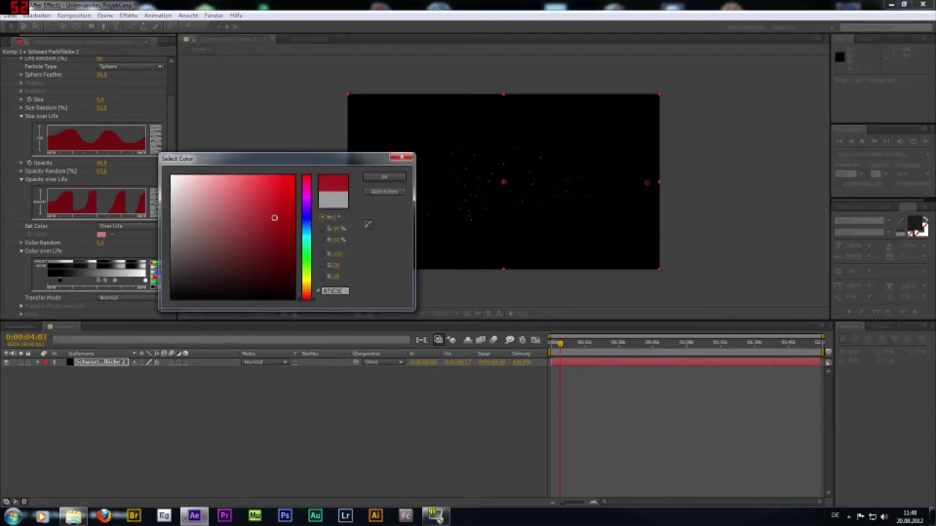
click(384, 176)
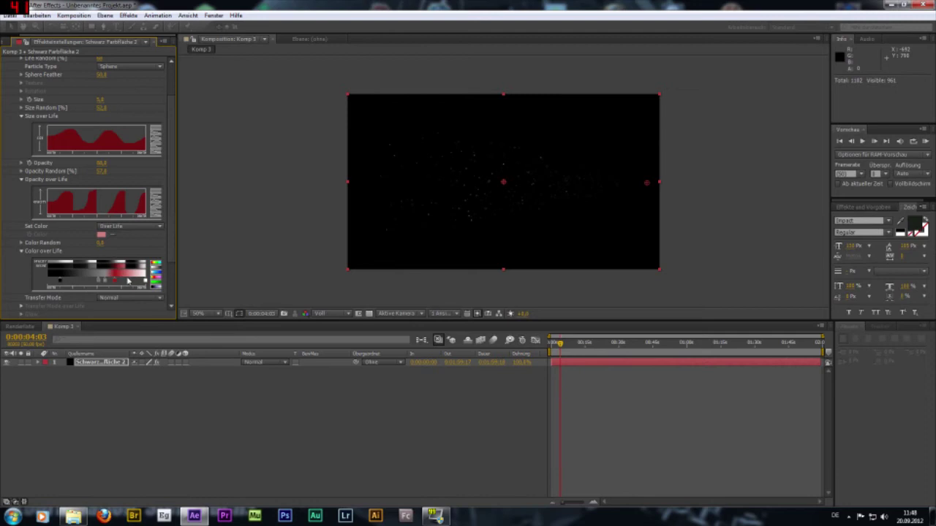
- Recolour a second gradient stop, then switch Color over Life to the bluish-white preset
double_click(100, 284)
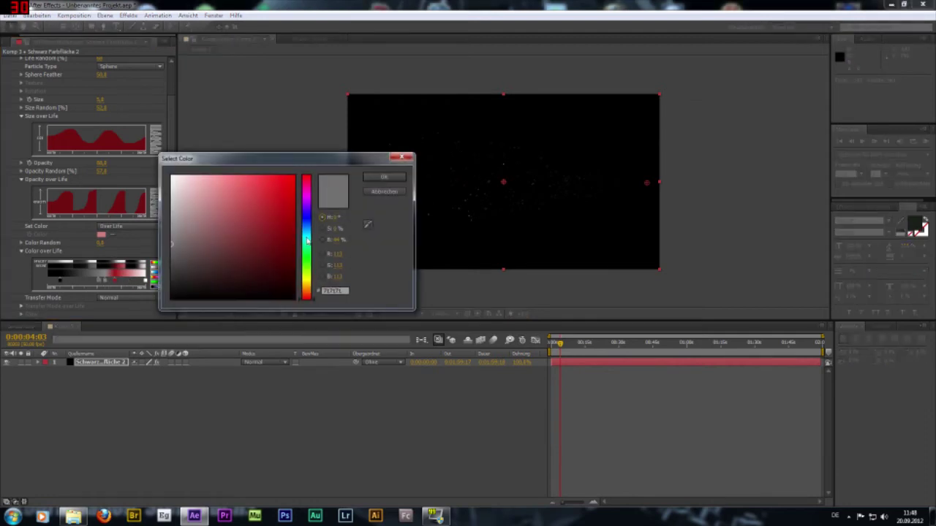
click(265, 219)
click(387, 178)
mouse_move(560, 343)
mouse_down()
mouse_move(604, 345)
mouse_move(578, 343)
mouse_up()
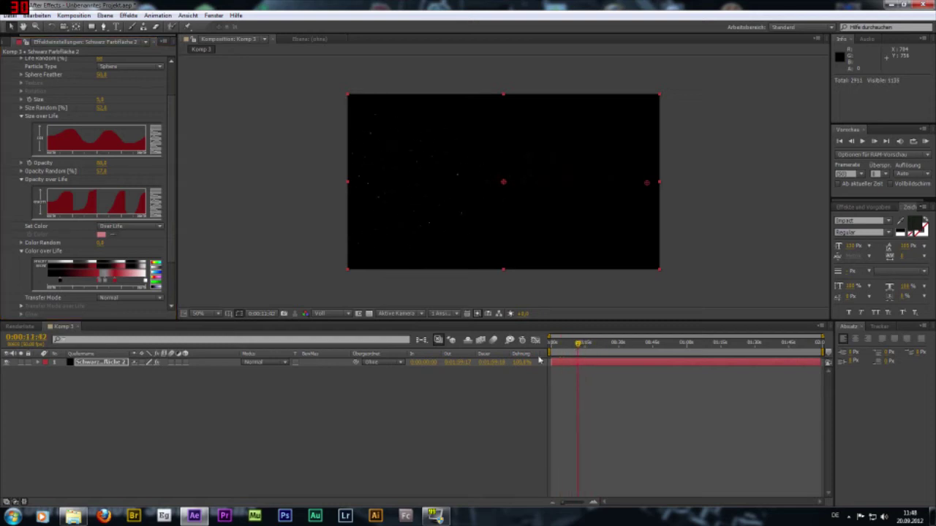
click(157, 291)
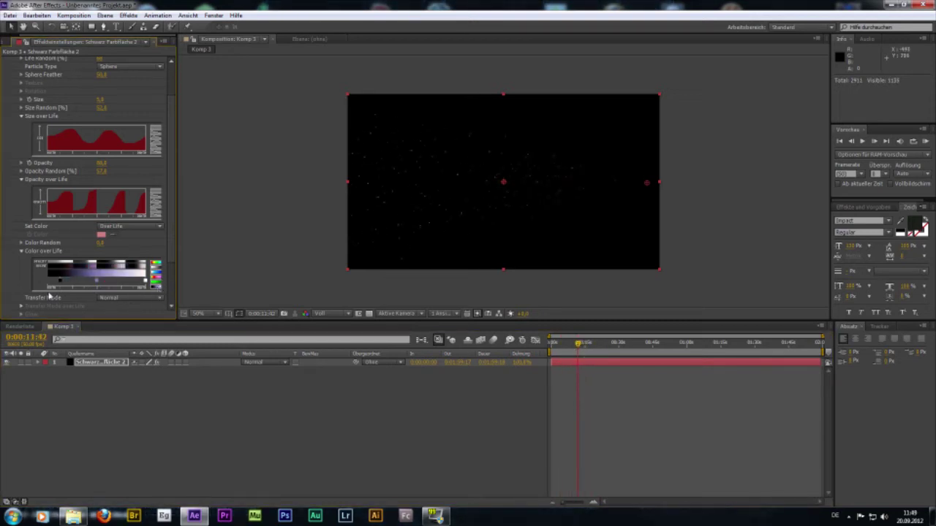
scroll(146, 292, down, 2)
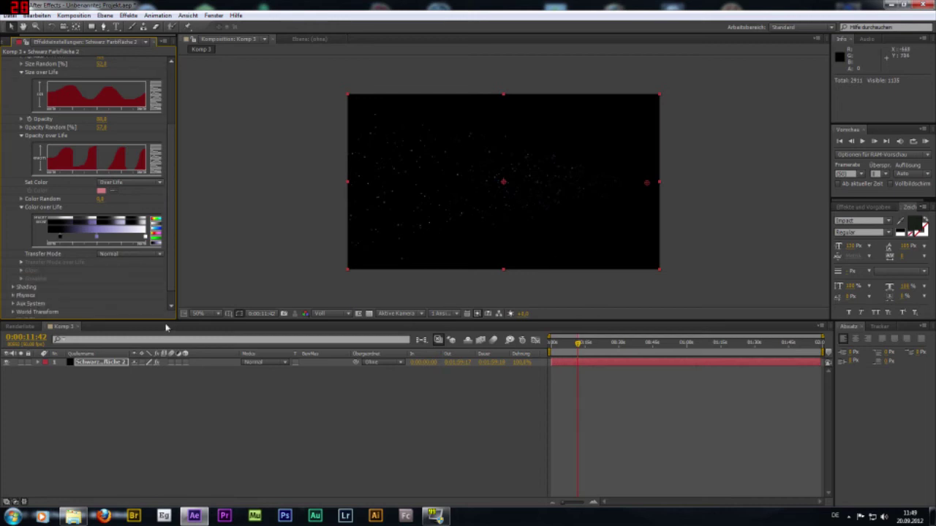
click(129, 254)
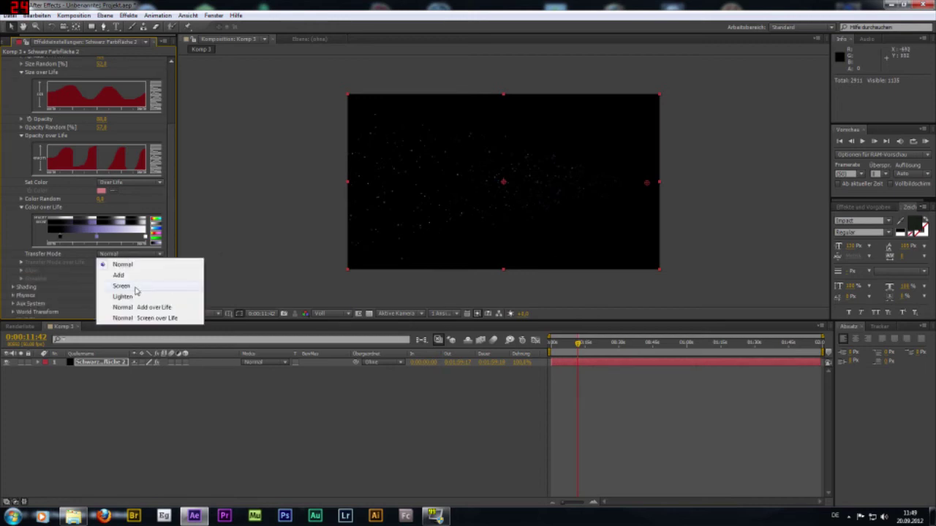
click(135, 286)
click(123, 256)
click(138, 262)
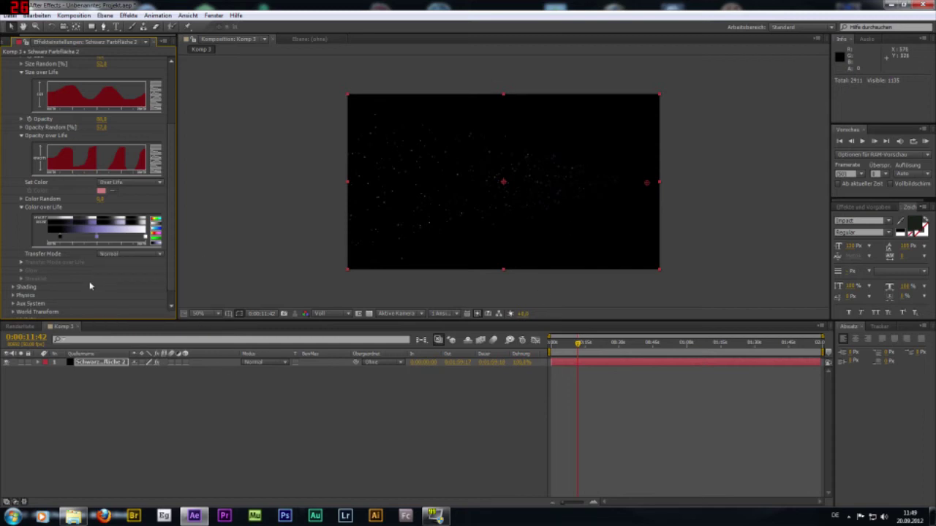
scroll(90, 286, down, 1)
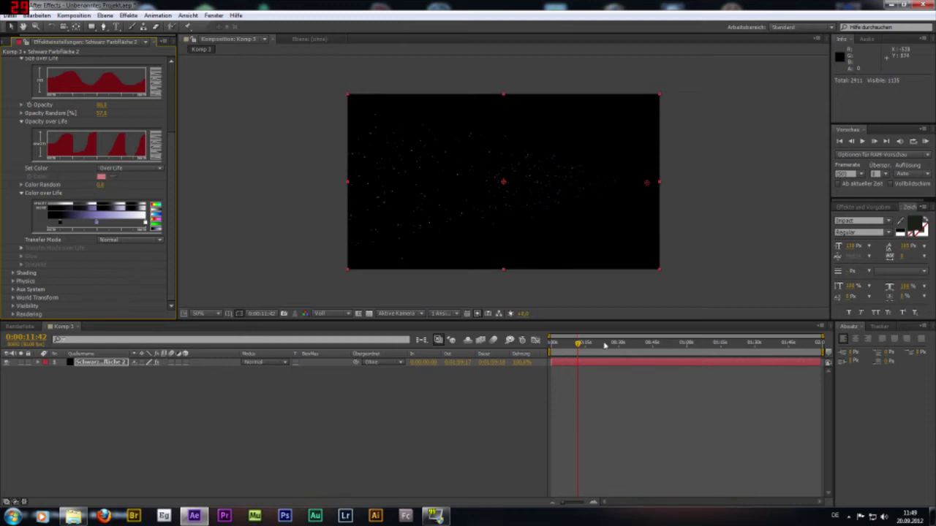
drag(583, 348, 567, 344)
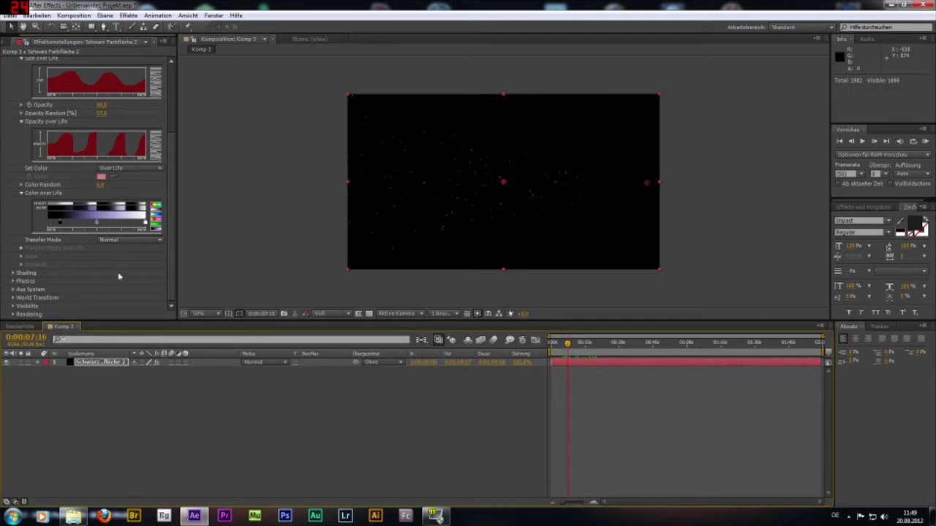
- Expand Particular's Shading group and set Shading to On
click(12, 273)
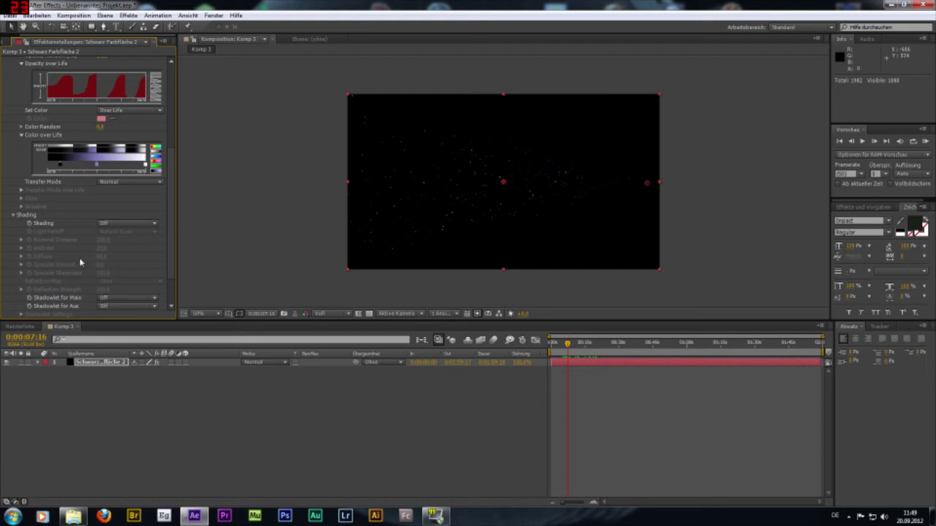
click(129, 225)
click(127, 246)
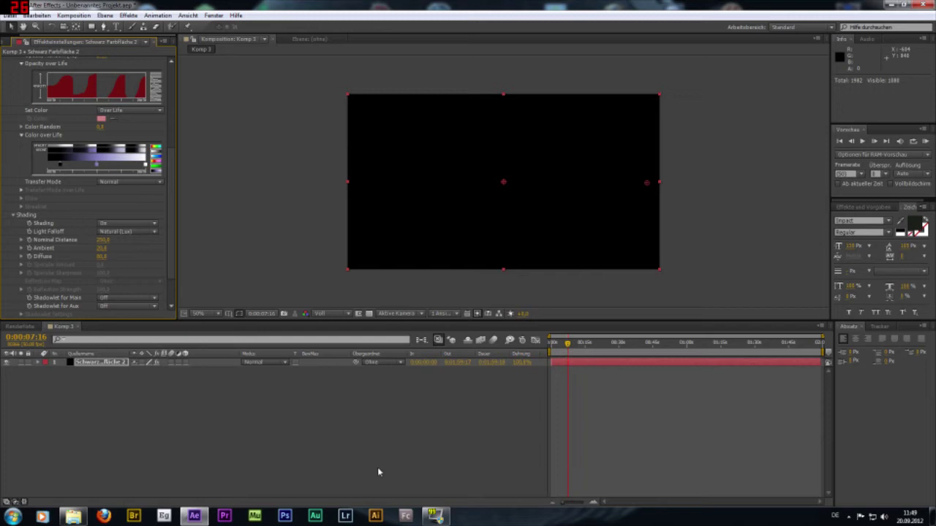
scroll(86, 239, up, 2)
scroll(87, 239, up, 3)
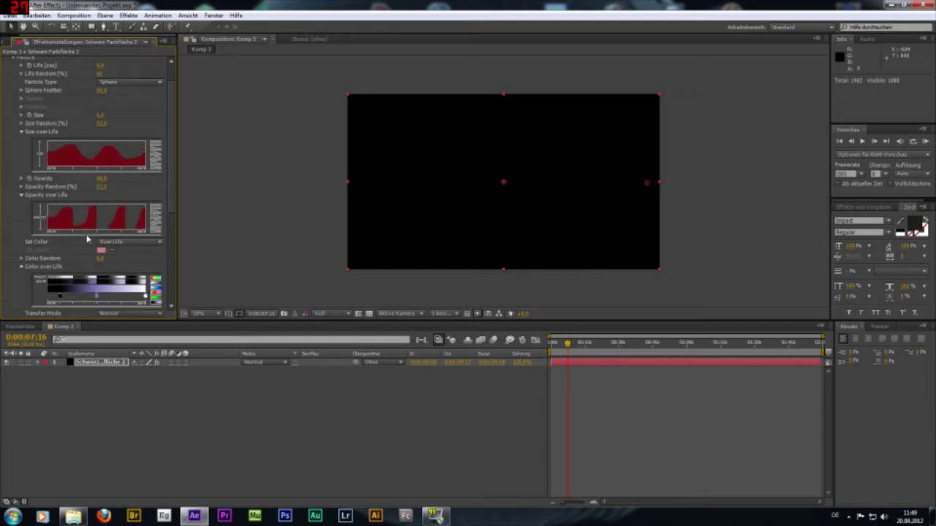
- Apply fade-in/fade-out presets to Opacity over Life and Size over Life, checking frame 0:00:07:05
click(158, 225)
click(155, 164)
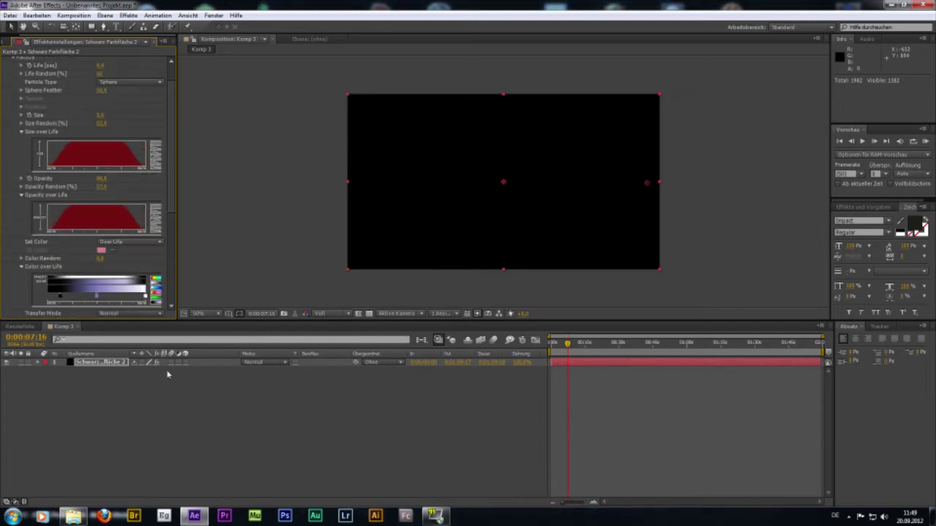
click(566, 342)
scroll(87, 213, down, 2)
scroll(88, 213, down, 2)
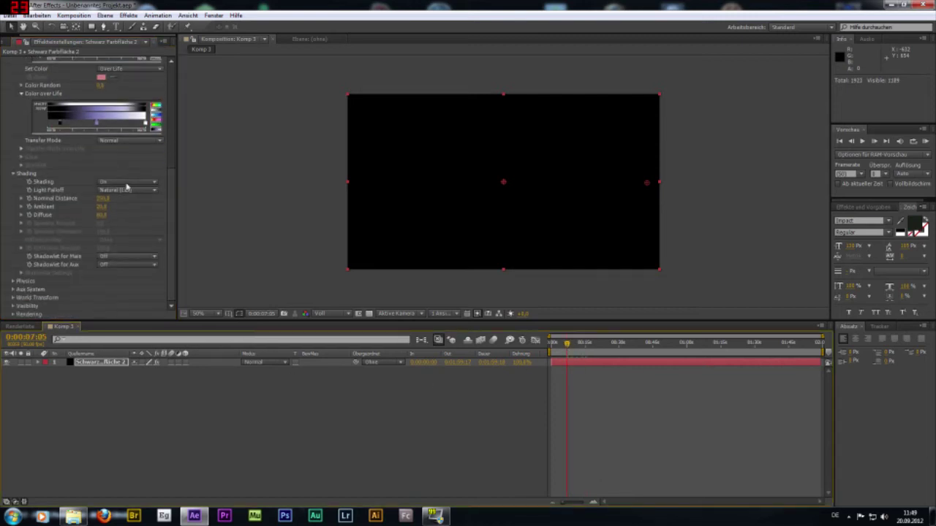
- Add a new light layer, Licht 1, via Neu > Licht with default settings
right_click(202, 410)
mouse_move(281, 302)
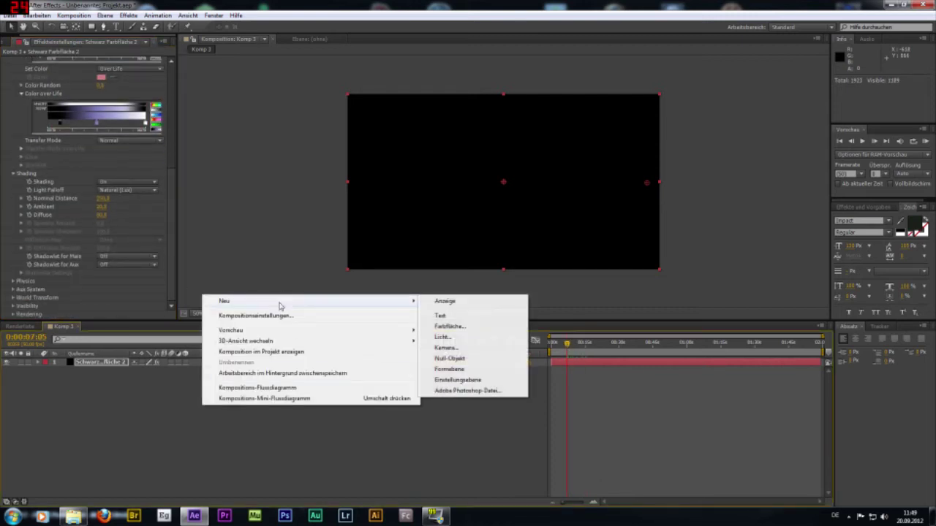
click(462, 342)
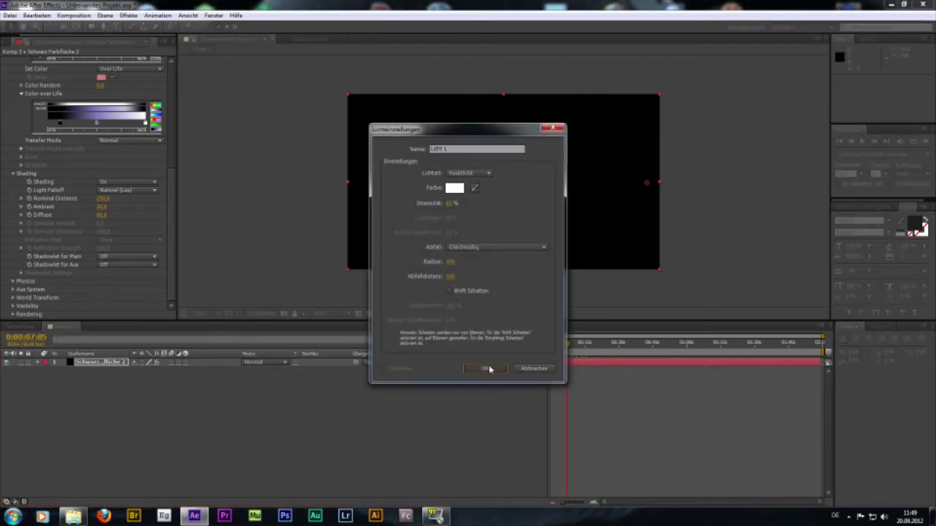
click(488, 368)
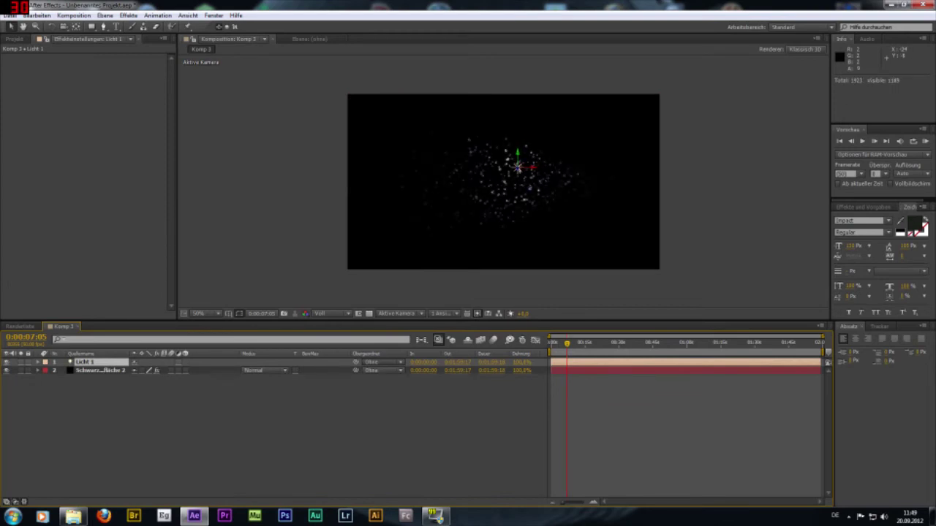
- Move Licht 1 across the particle stream in the viewer and rewind to the start
click(553, 177)
drag(518, 167, 516, 168)
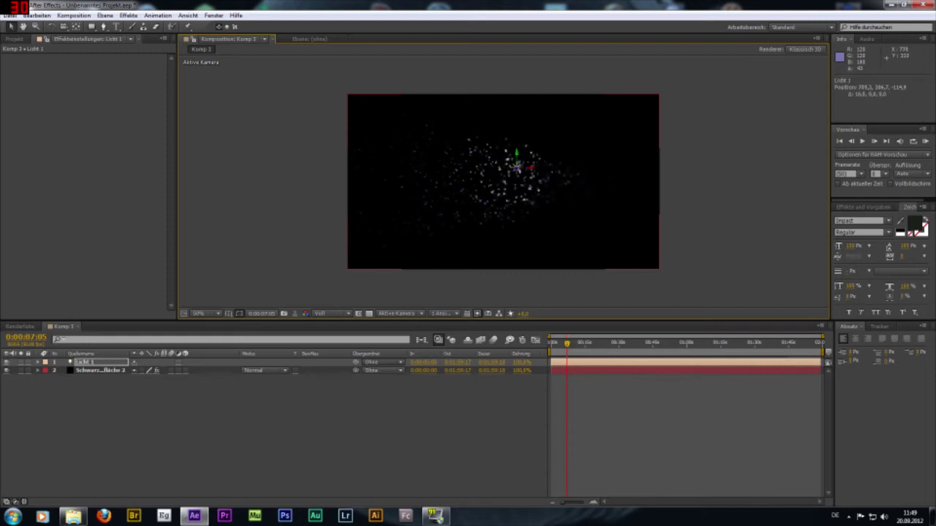
drag(568, 343, 552, 344)
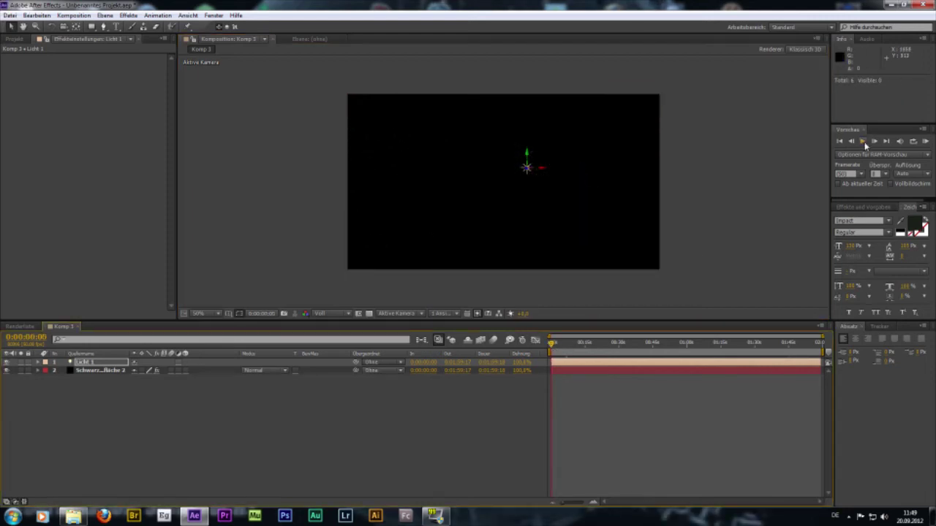
- Preview the lit particle stream, then stop and scrub back to 0:00:05:19
click(864, 143)
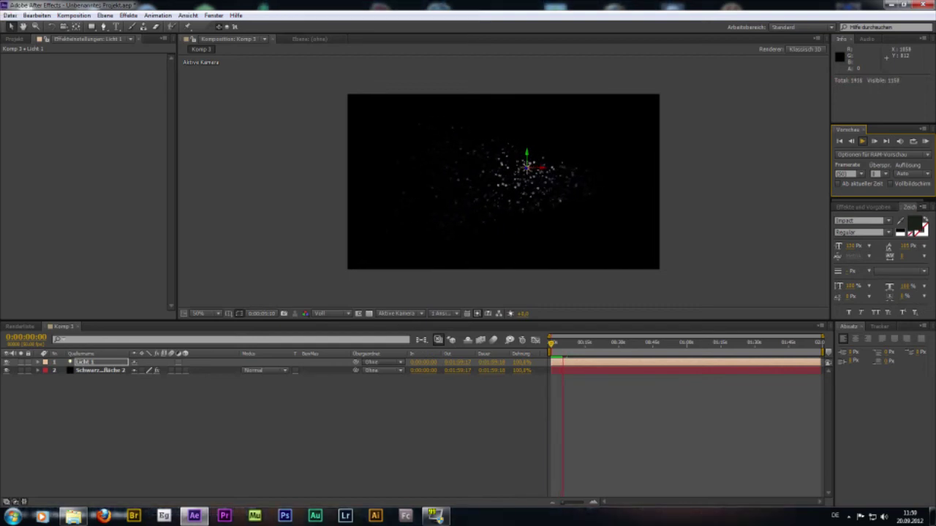
click(577, 356)
drag(565, 343, 562, 344)
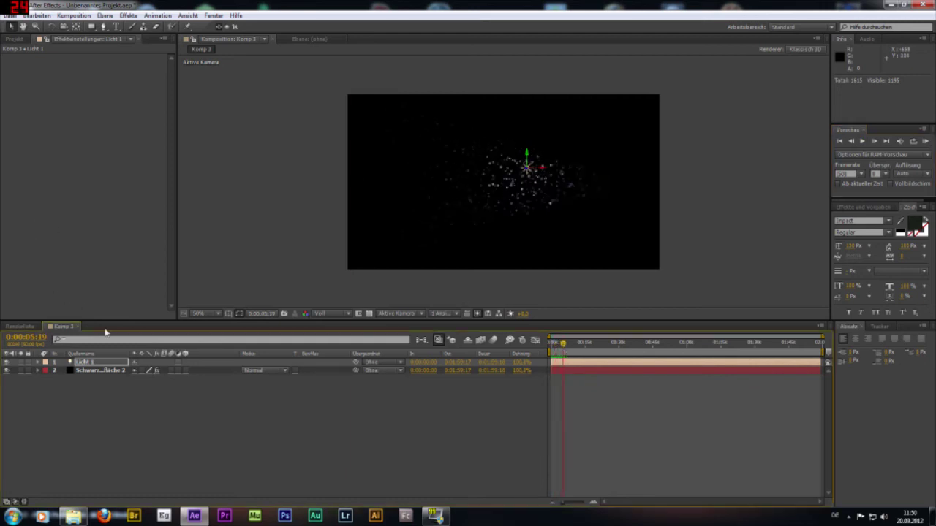
- Select the Schwarz Fläche 2 particle layer and scroll Effect Controls down to Shading
click(109, 370)
scroll(128, 265, down, 5)
scroll(128, 266, down, 3)
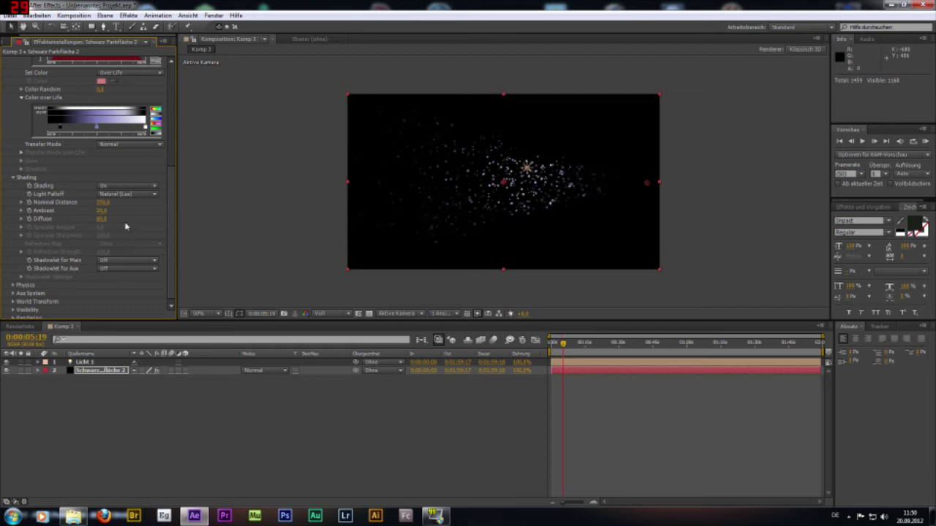
click(151, 194)
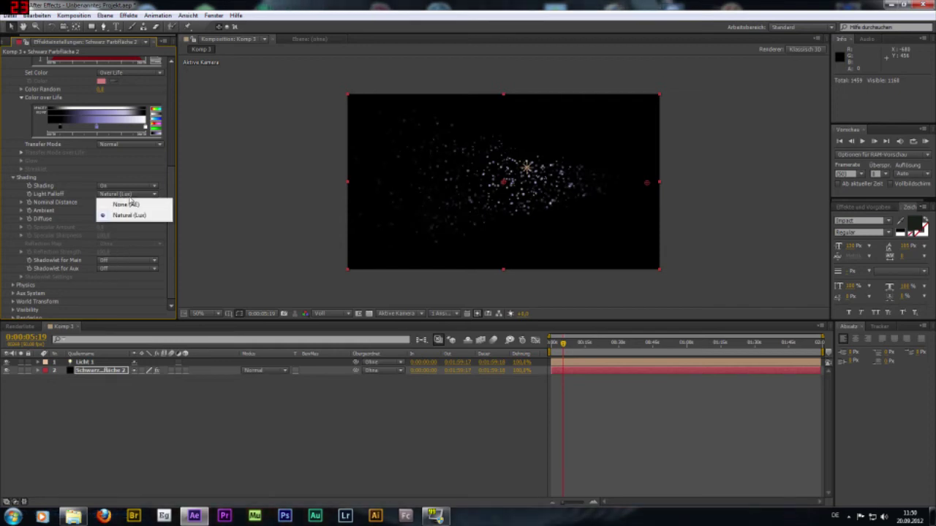
click(166, 189)
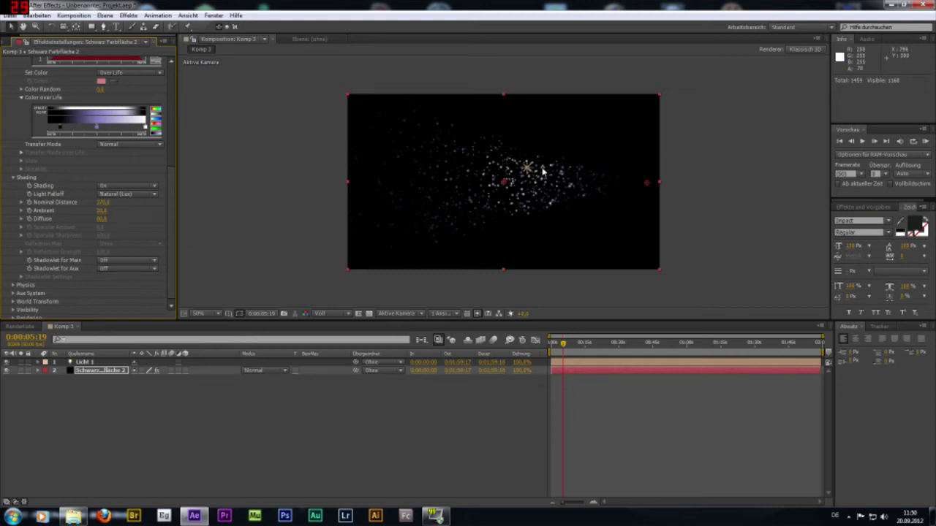
scroll(130, 217, down, 1)
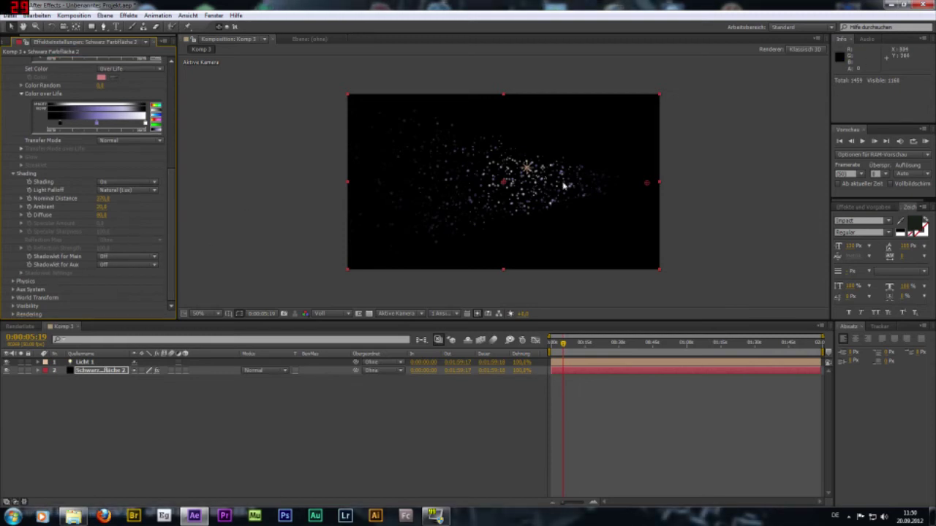
click(123, 260)
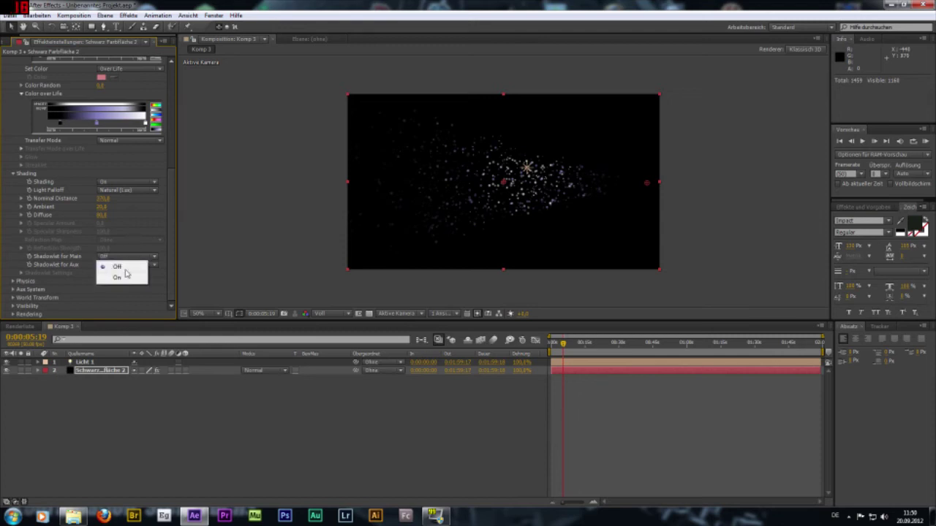
click(125, 278)
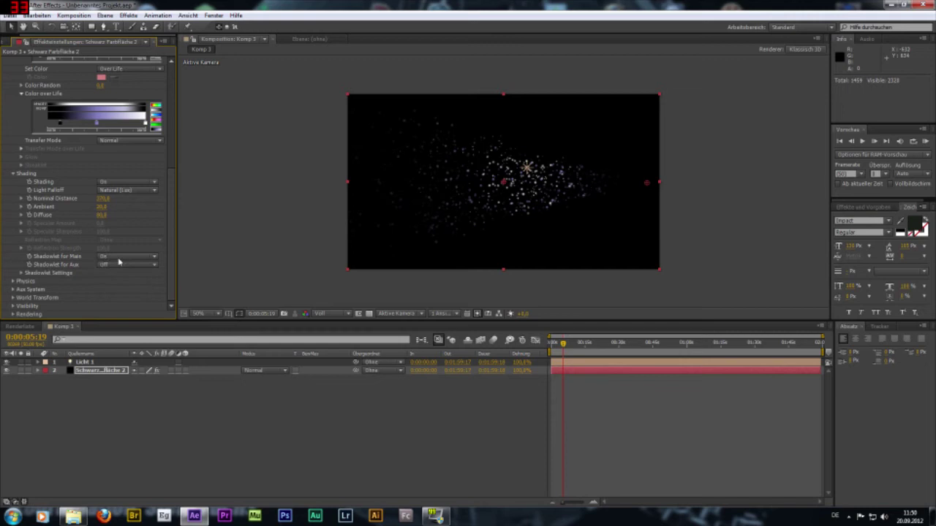
click(124, 257)
click(121, 268)
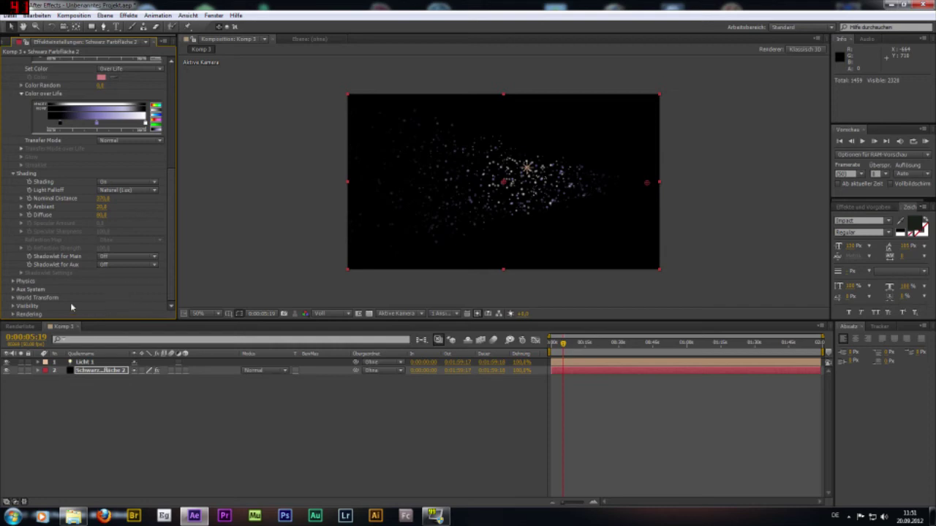
- Expand Particular's Physics settings and keep the Physics Model set to Air
click(12, 282)
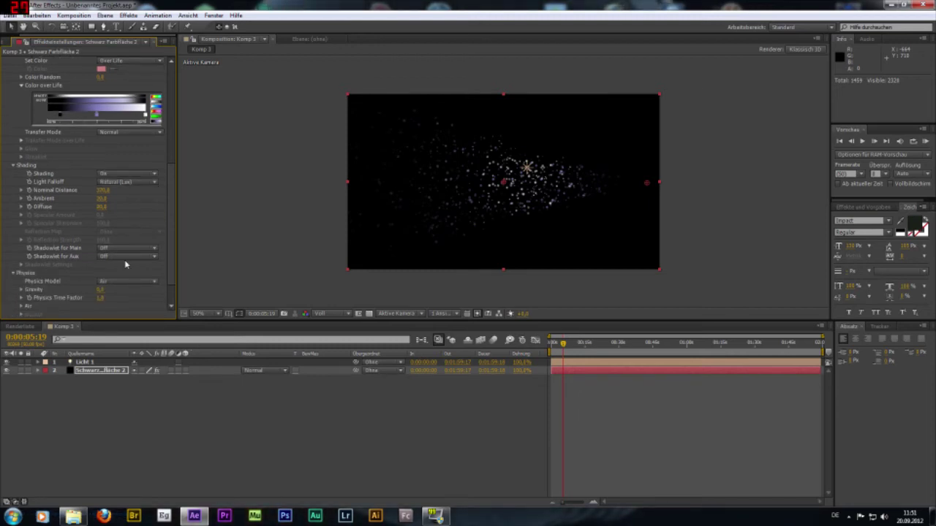
scroll(109, 274, down, 2)
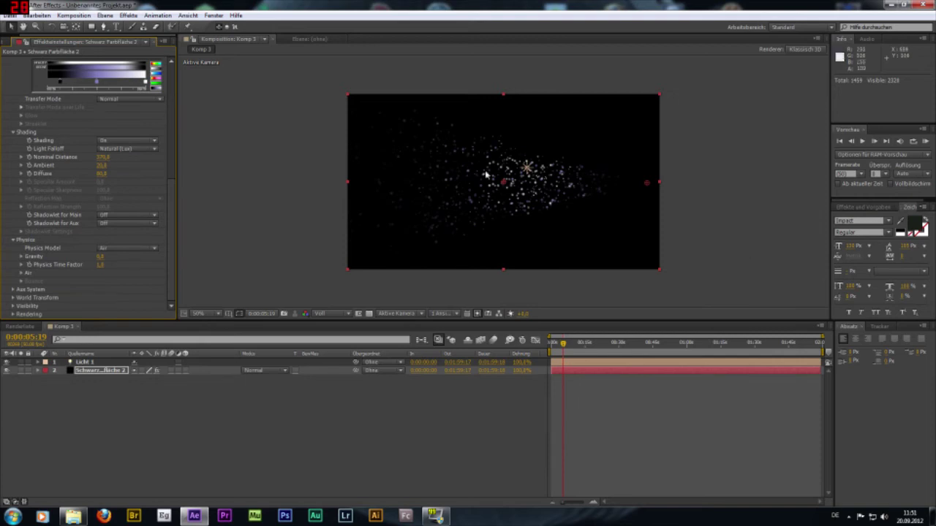
click(129, 250)
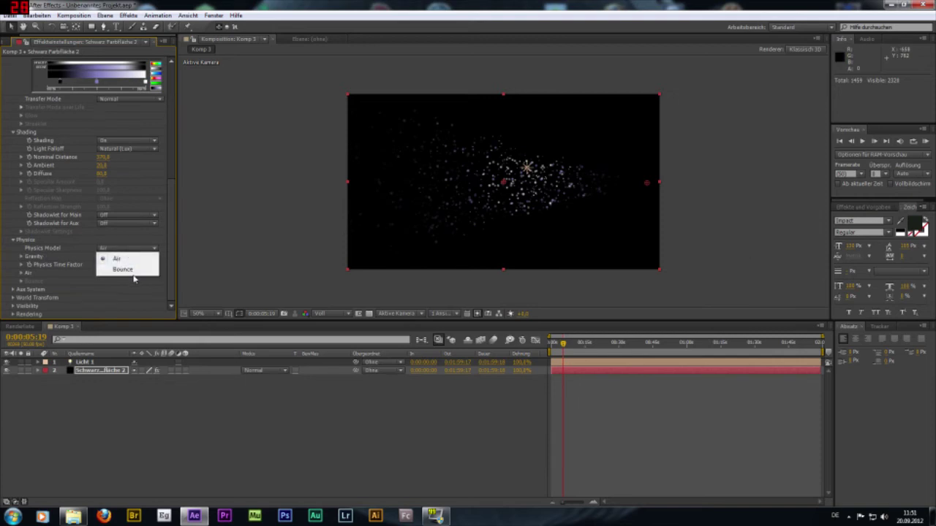
click(137, 250)
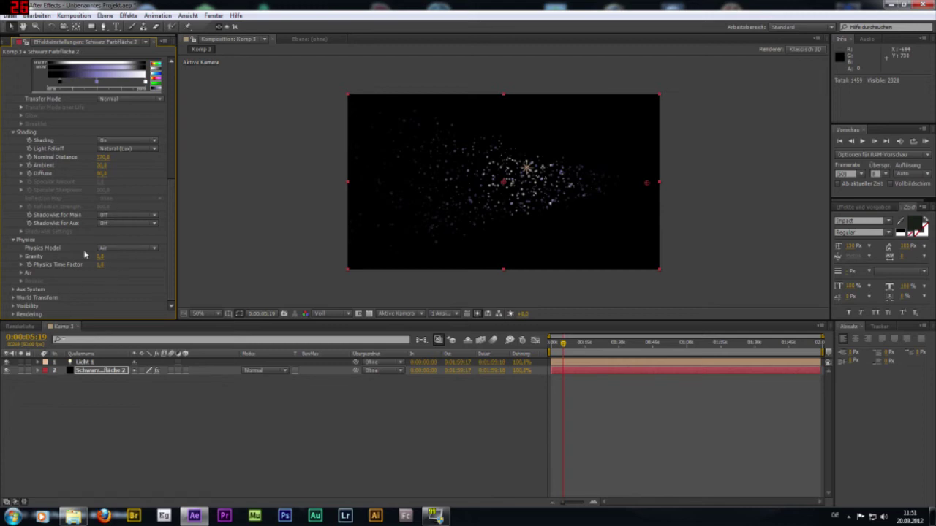
- Raise Gravity to pull particles downward and preview the effect from the start
drag(100, 256, 106, 256)
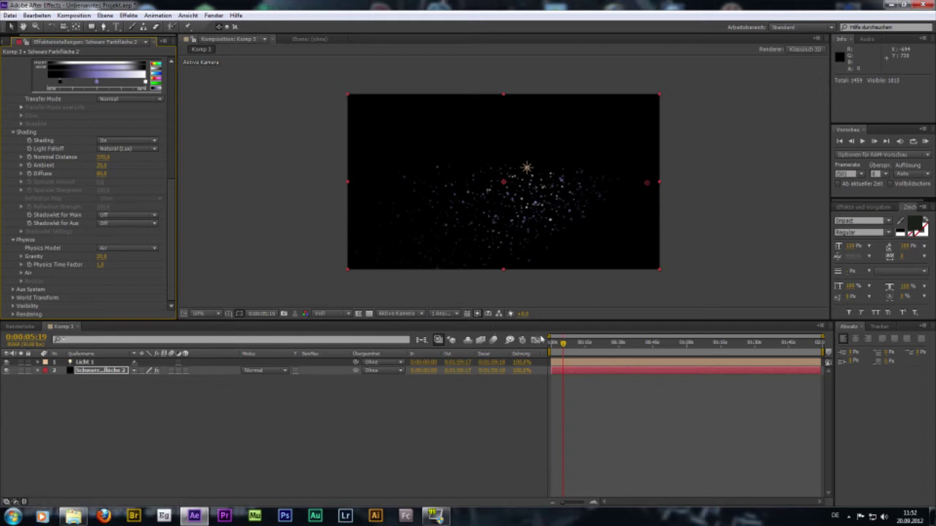
drag(563, 348, 552, 344)
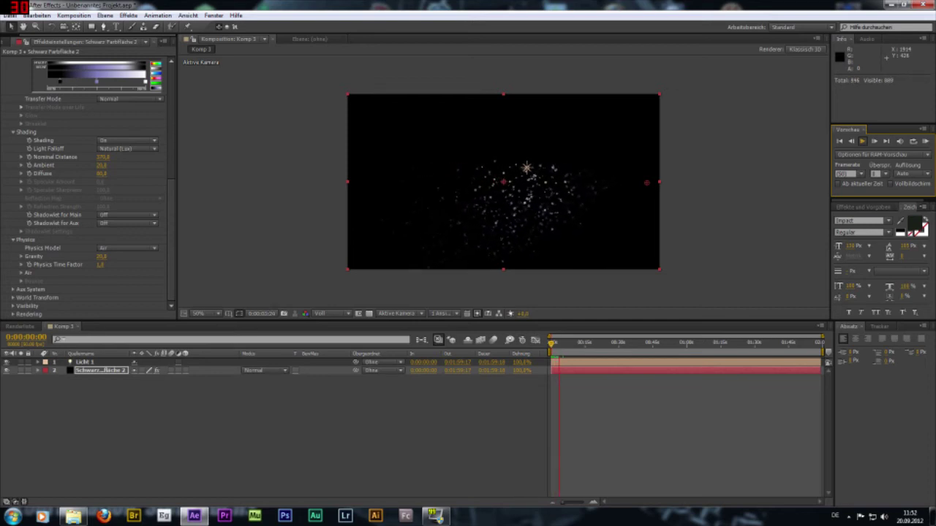
click(560, 345)
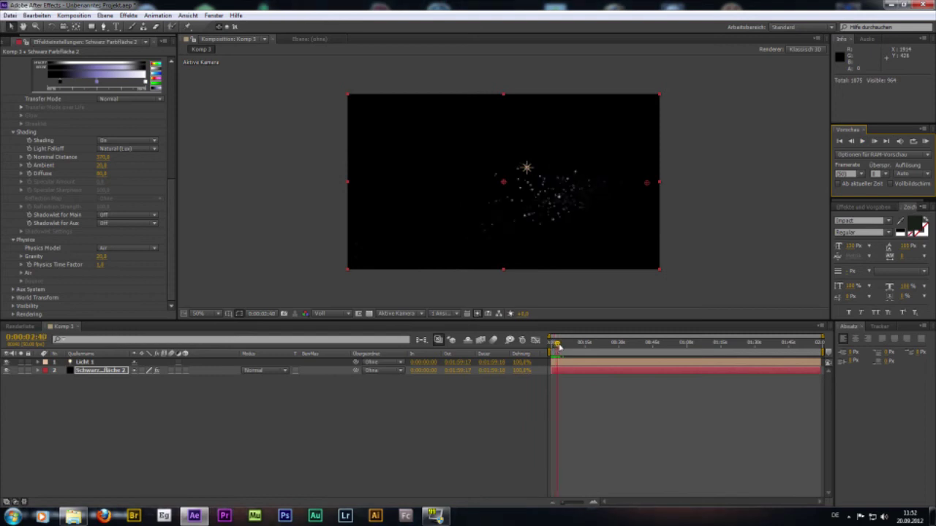
key(space)
- Set Gravity back to 0 and reveal the Air physics sub-settings
click(103, 256)
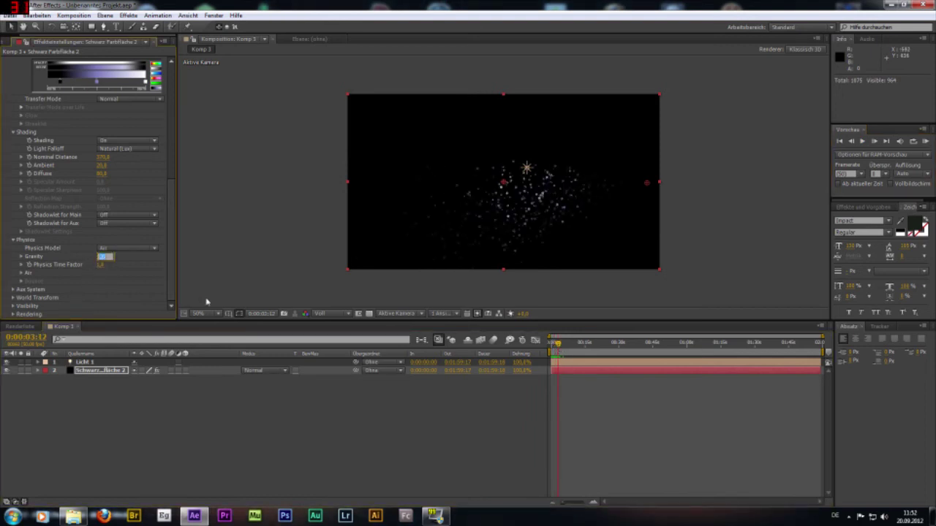
text(0)
key(Return)
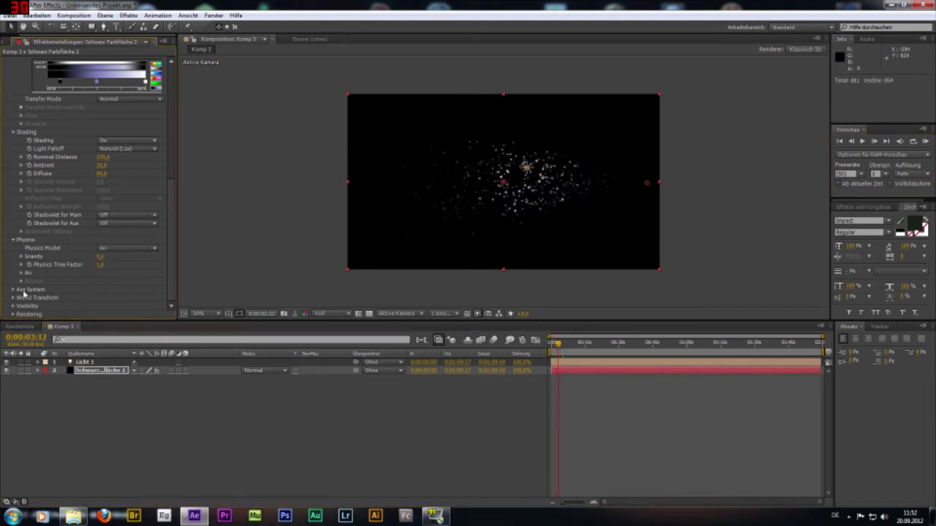
click(21, 274)
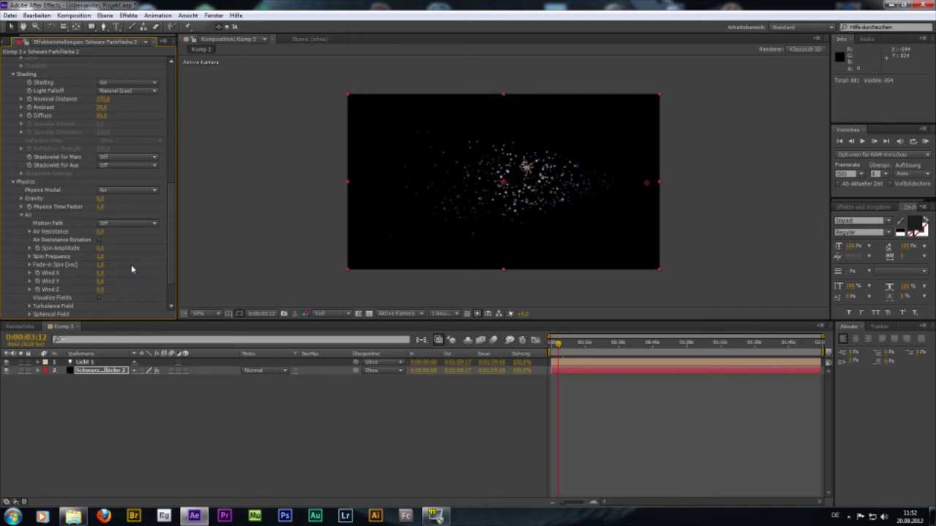
- Try a sideways Air Wind X of 20 on the particles, then set Wind X back to 0
drag(100, 272, 114, 273)
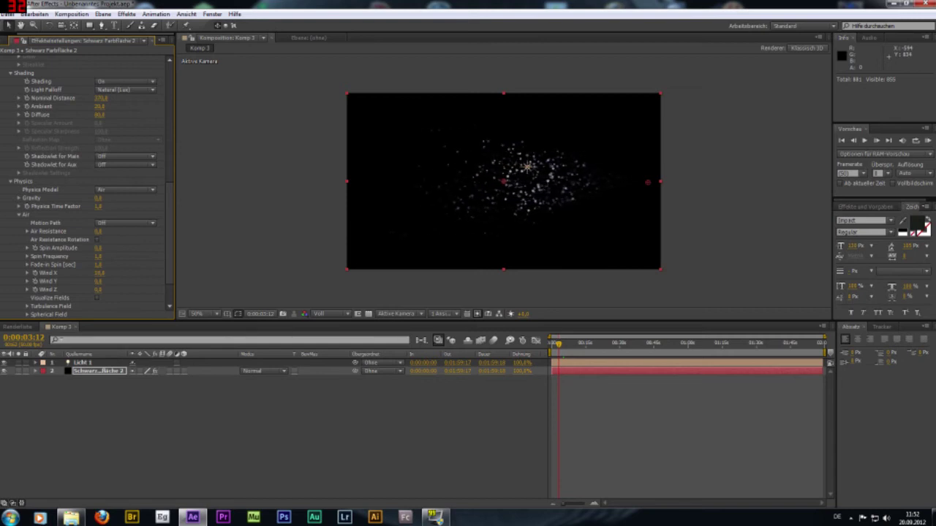
click(103, 273)
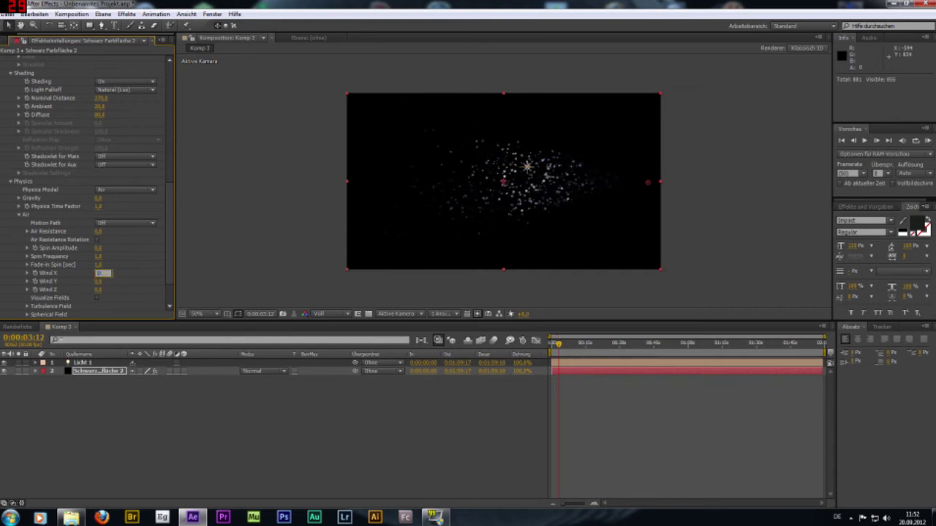
key(Return)
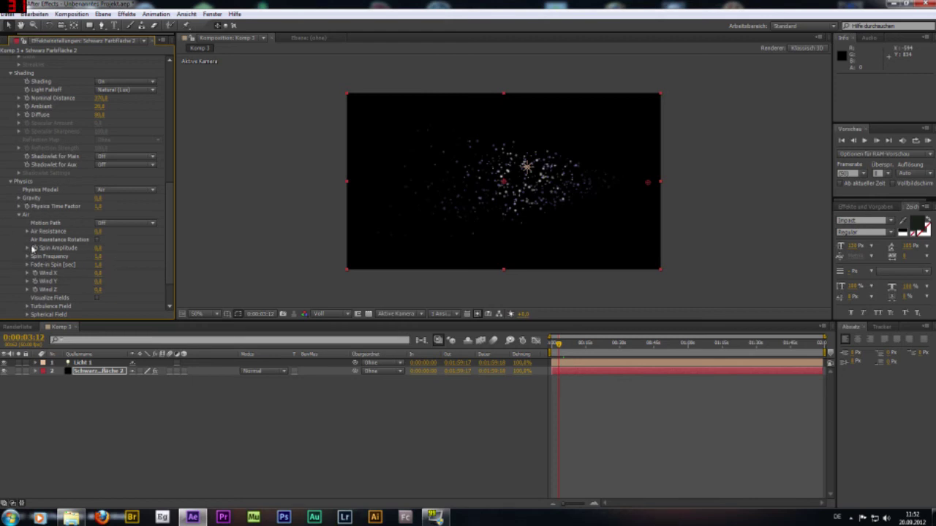
scroll(139, 285, down, 2)
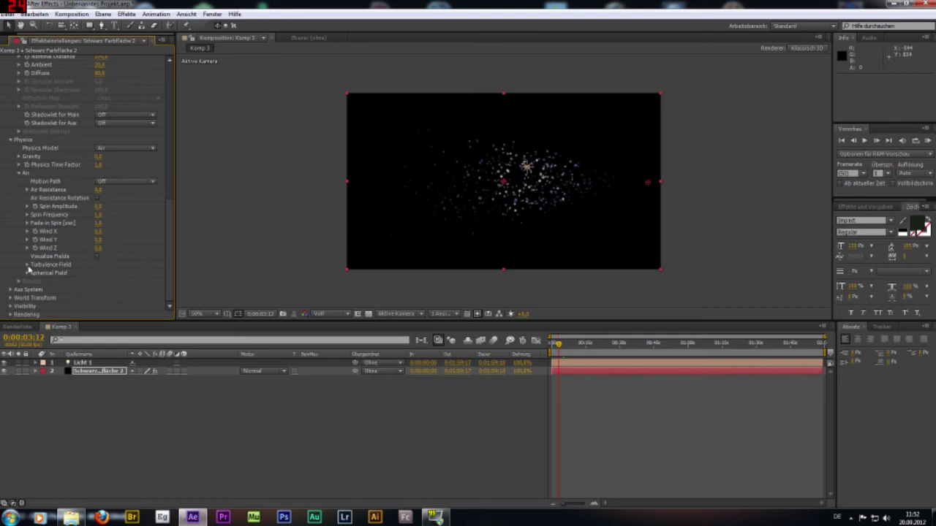
- Set Turbulence Field Affect Size to about 26 and Affect Position to about 150, then preview the swirl
scroll(92, 283, down, 3)
click(29, 199)
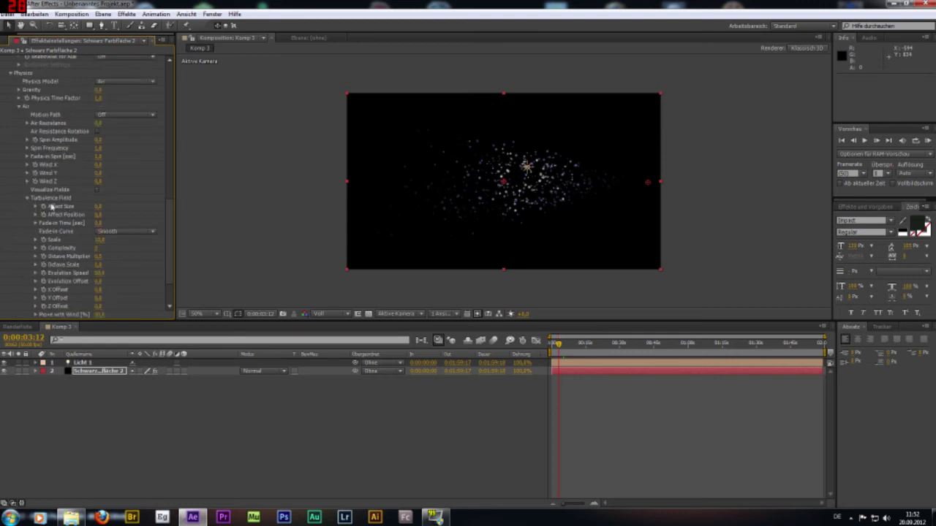
drag(98, 206, 187, 206)
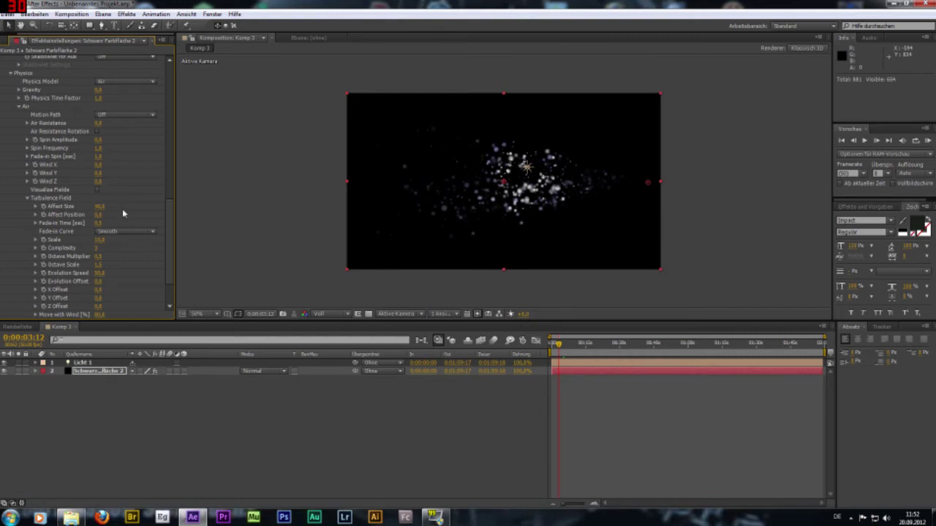
drag(98, 214, 475, 314)
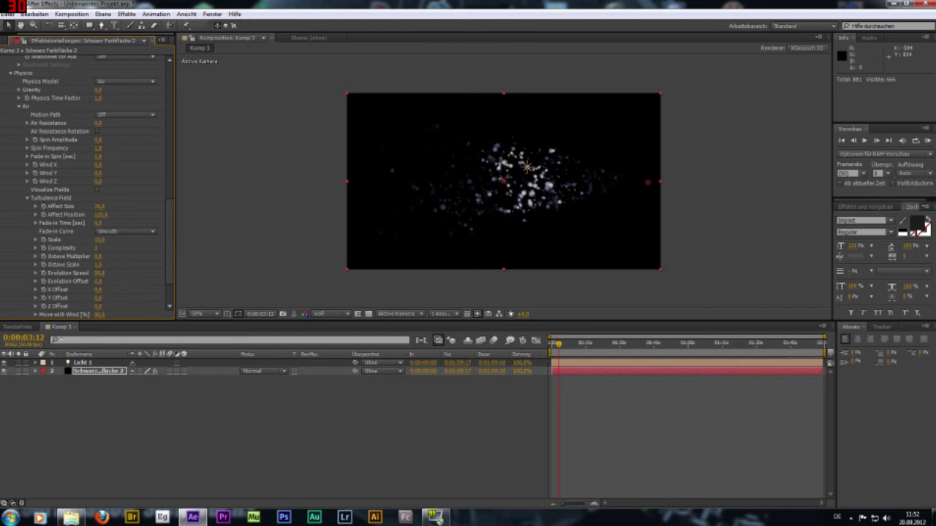
drag(558, 347, 551, 344)
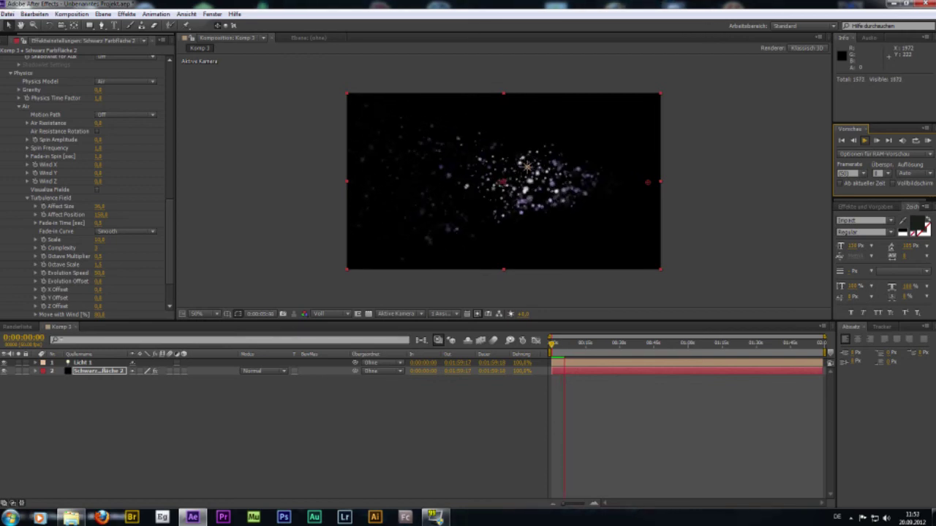
drag(567, 357, 565, 353)
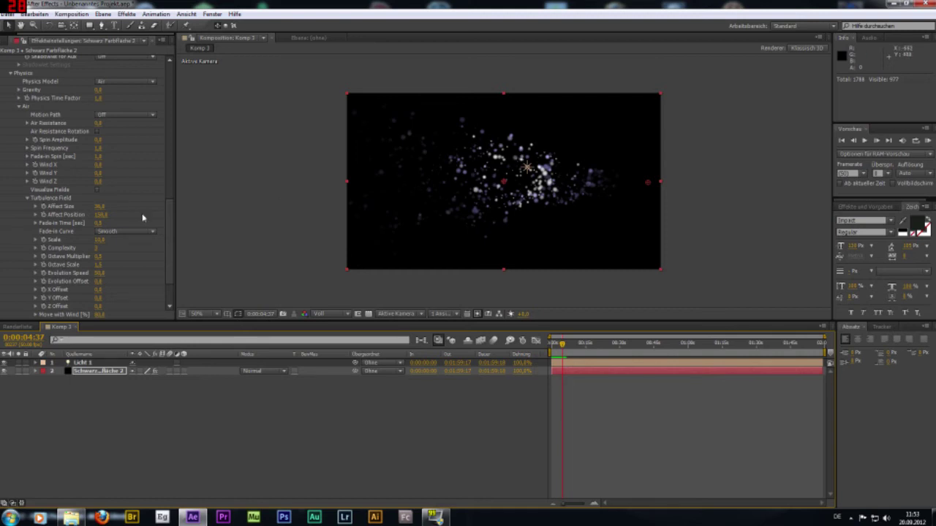
drag(169, 208, 171, 65)
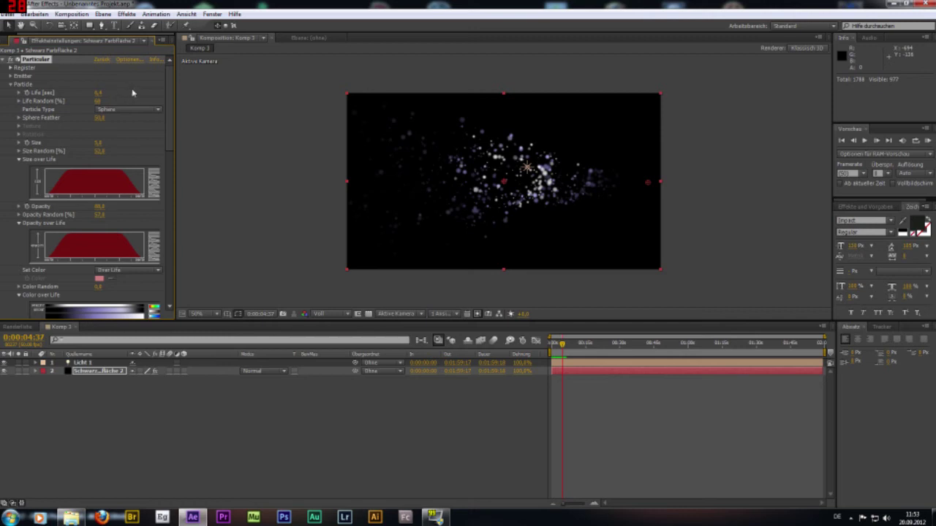
- Raise Emitter Particles/sec to 2730 and preview the denser cloud from the start
click(11, 76)
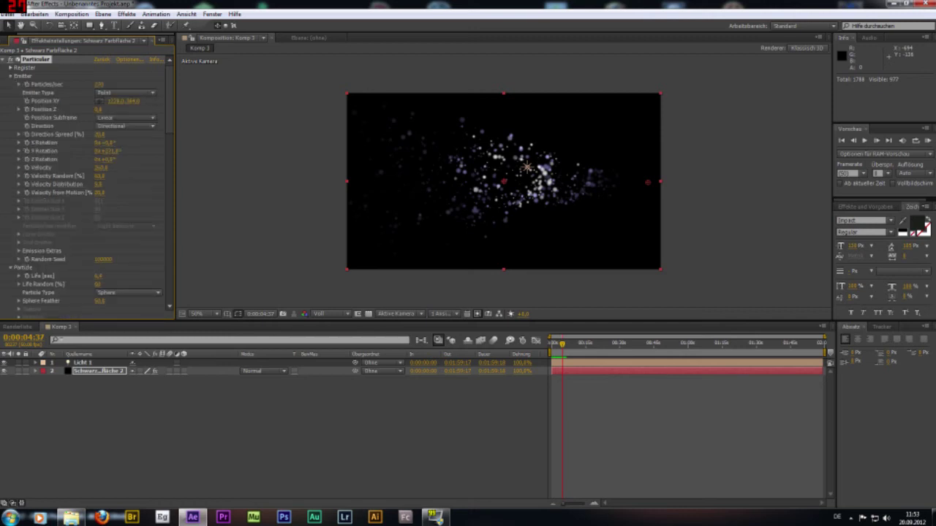
drag(99, 84, 147, 84)
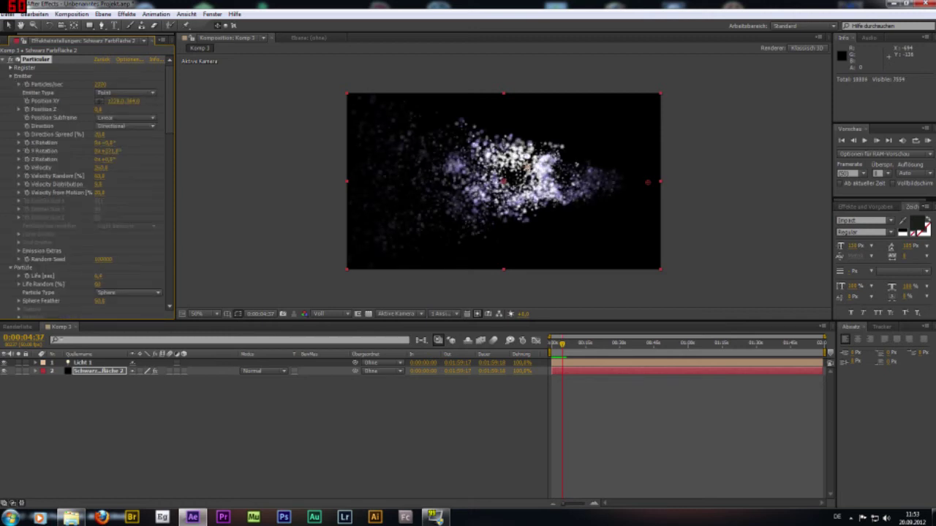
drag(562, 345, 552, 344)
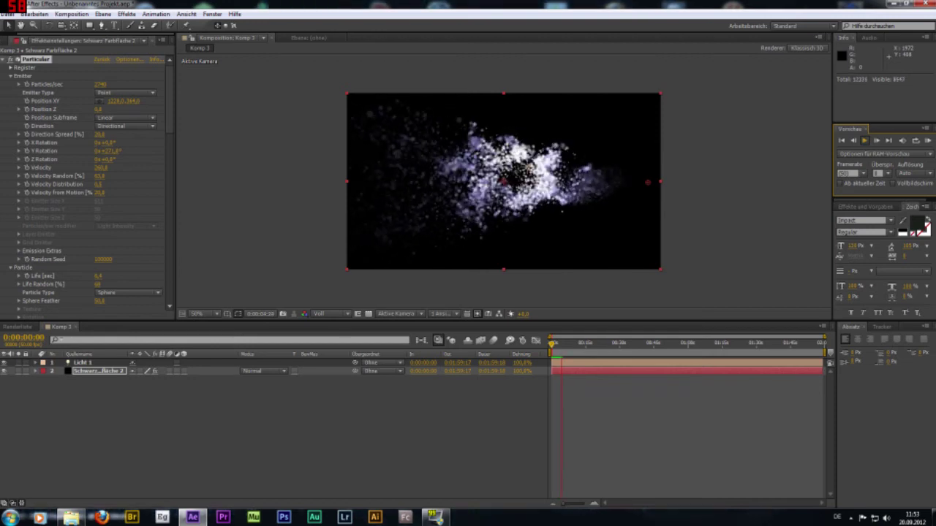
click(568, 387)
scroll(125, 251, down, 5)
scroll(125, 251, down, 5)
scroll(125, 272, down, 5)
scroll(128, 273, down, 5)
scroll(164, 233, down, 3)
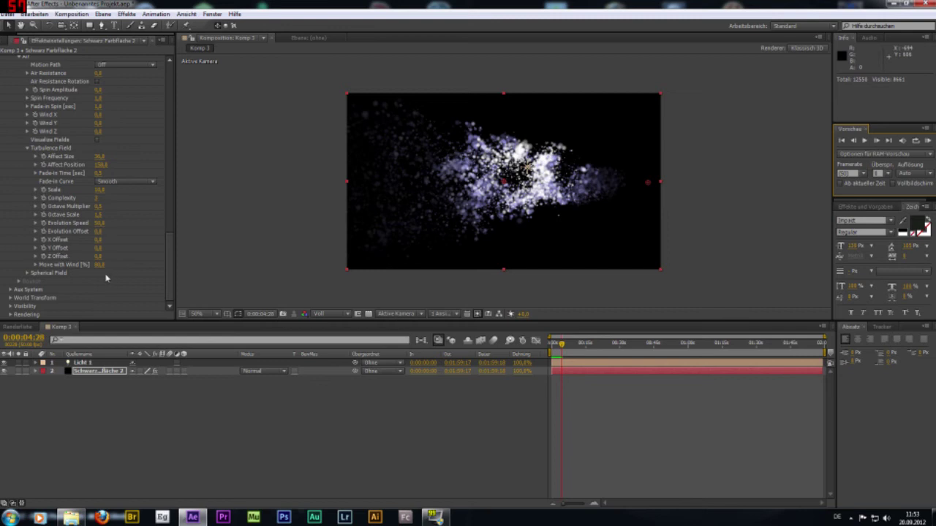
- Give the Spherical Field Strength 25 and Radius about 670, previewing the hollowed cloud from frame 0
click(28, 274)
scroll(60, 233, down, 2)
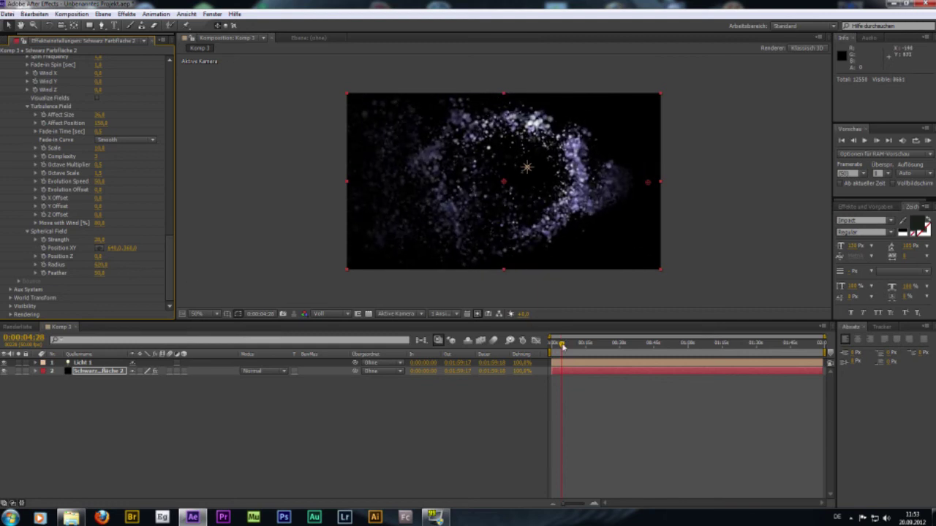
click(865, 142)
click(864, 142)
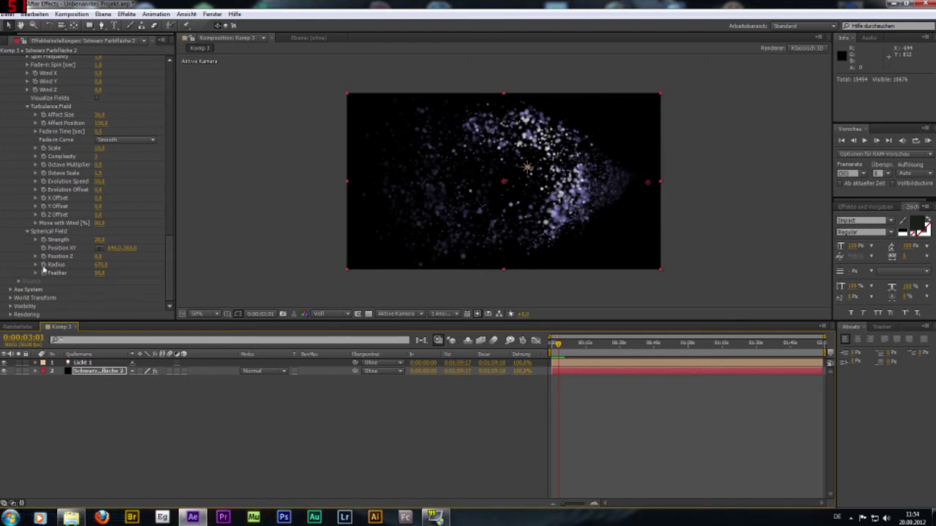
drag(559, 344, 563, 345)
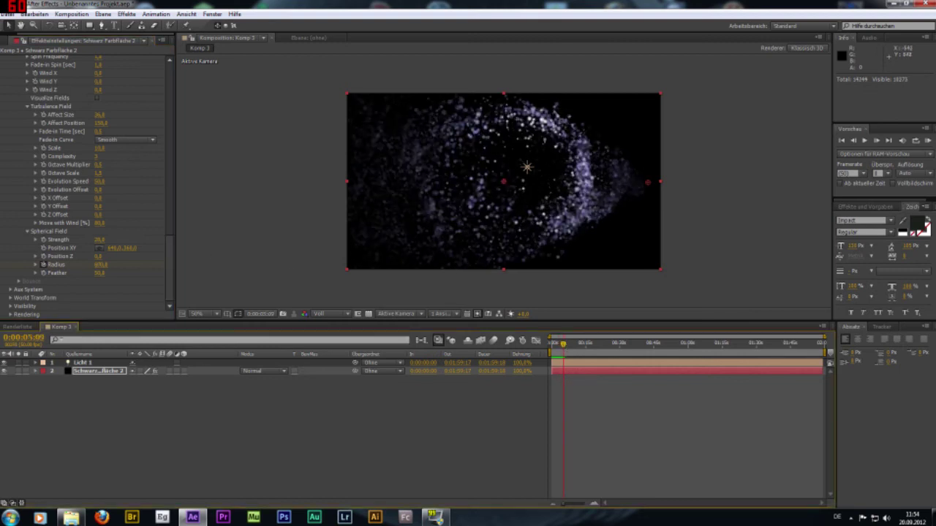
drag(563, 343, 534, 354)
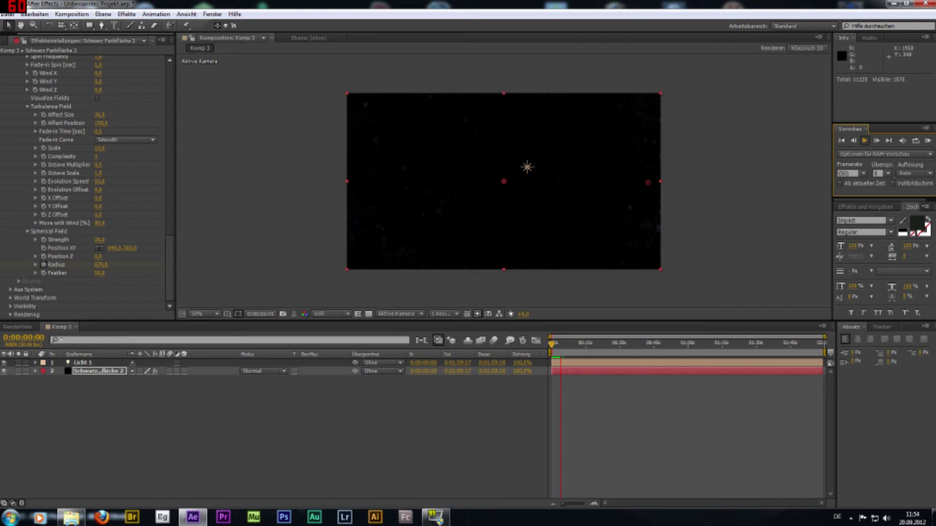
- Reset the Spherical Field Radius and Strength back to 0
click(561, 344)
key(KP_0)
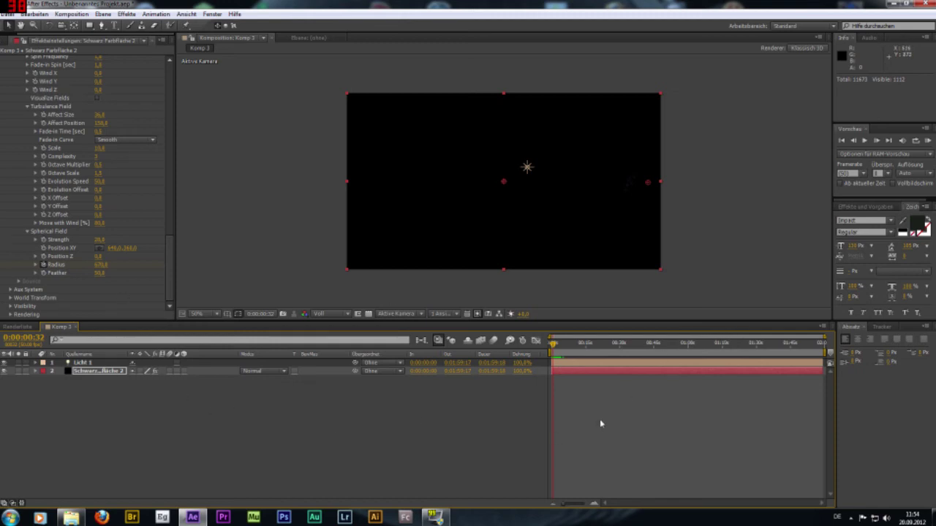
scroll(80, 236, down, 5)
scroll(80, 236, down, 5)
scroll(79, 236, down, 5)
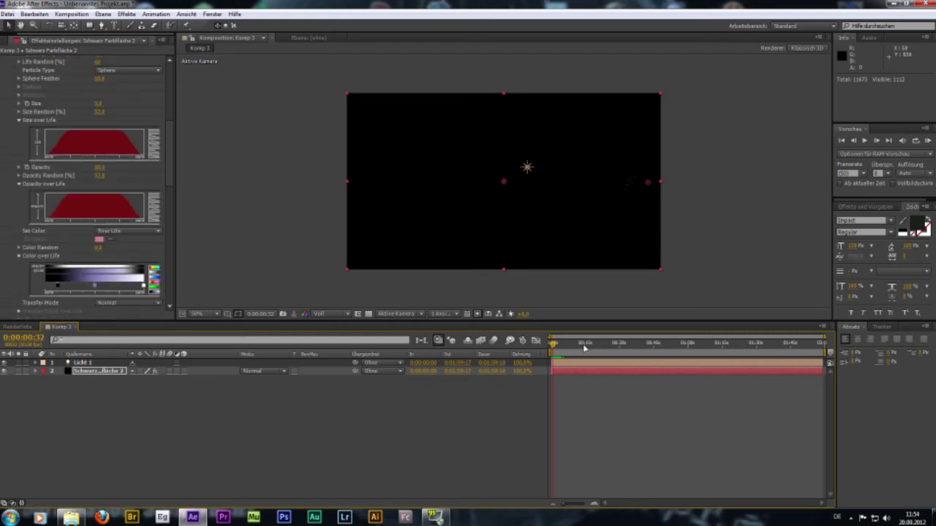
scroll(84, 241, down, 5)
scroll(85, 247, down, 5)
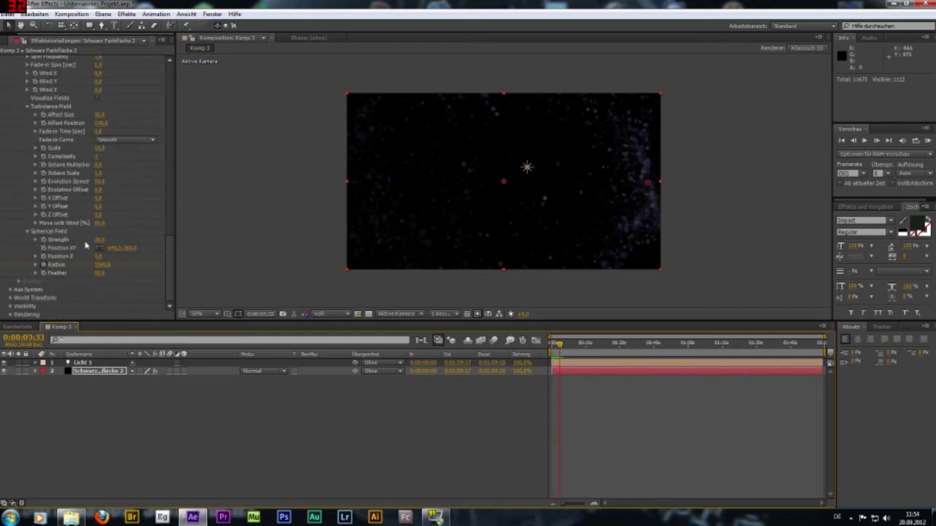
click(102, 265)
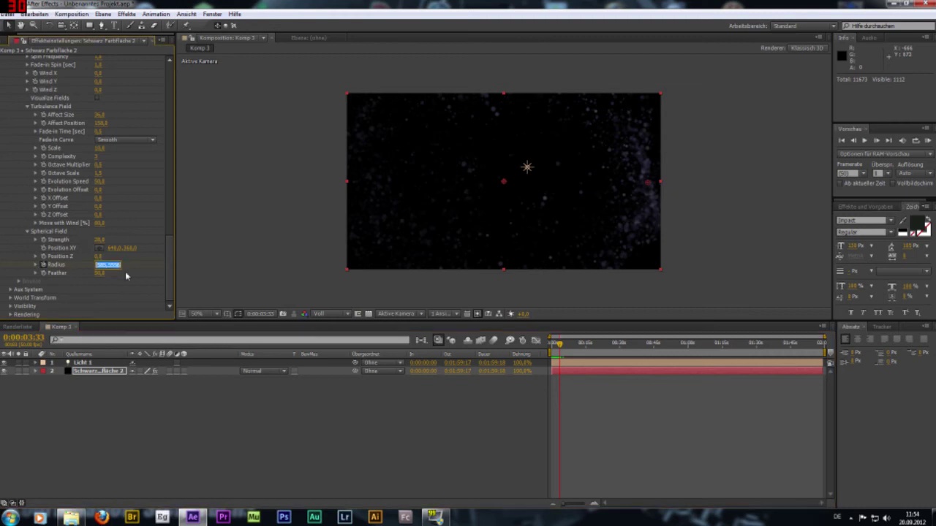
text(0)
key(Return)
click(99, 239)
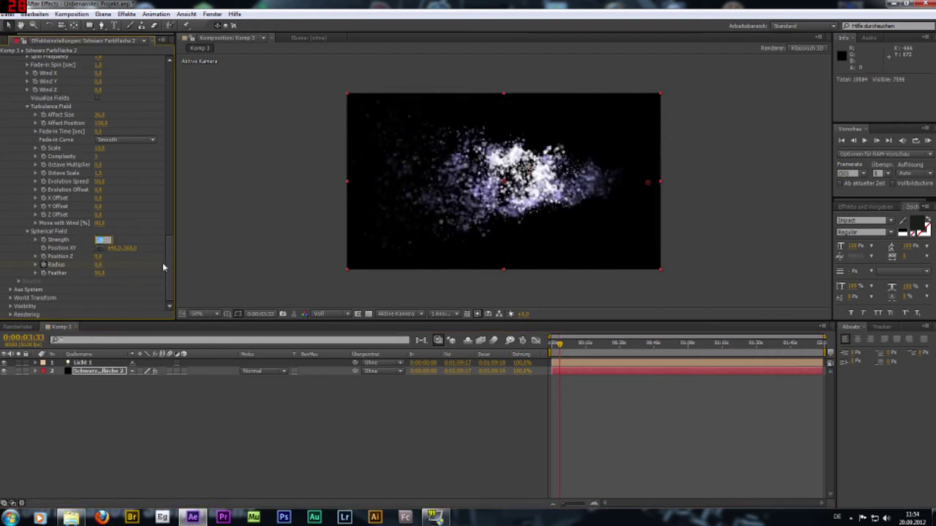
- Lower the Emitter's Particles/sec so the lavender cloud thins out
scroll(113, 223, up, 5)
scroll(113, 223, up, 5)
scroll(112, 224, up, 5)
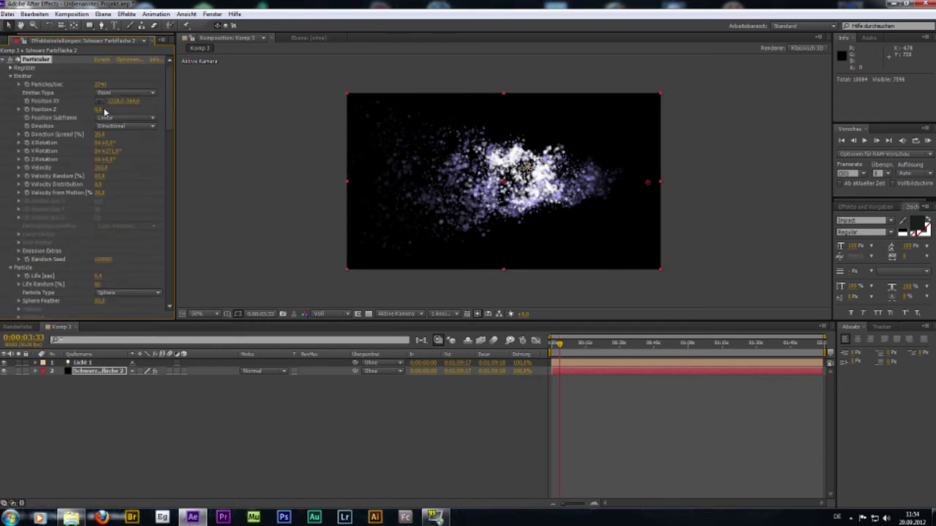
drag(100, 84, 114, 183)
scroll(110, 219, down, 5)
scroll(83, 283, down, 5)
scroll(100, 281, down, 5)
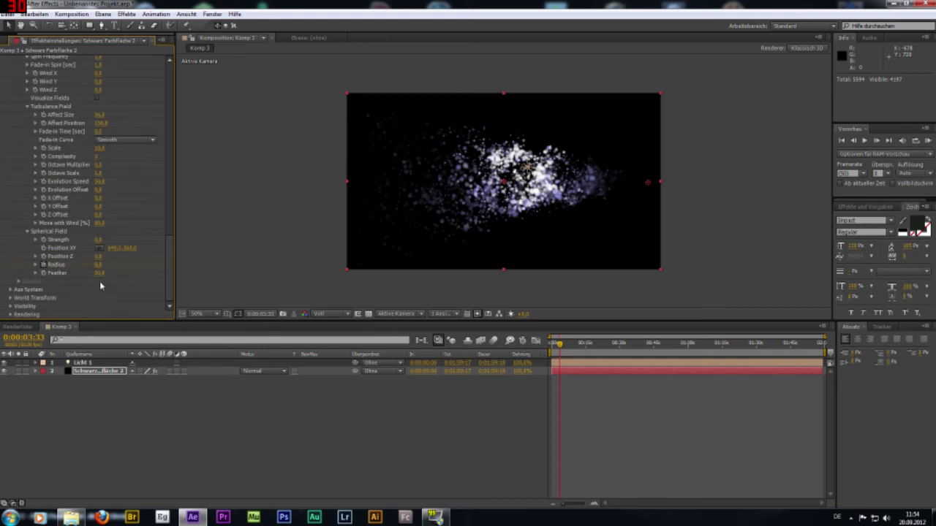
- Set Aux System Emit to Continuously and scrub forward to see the secondary particles
click(11, 290)
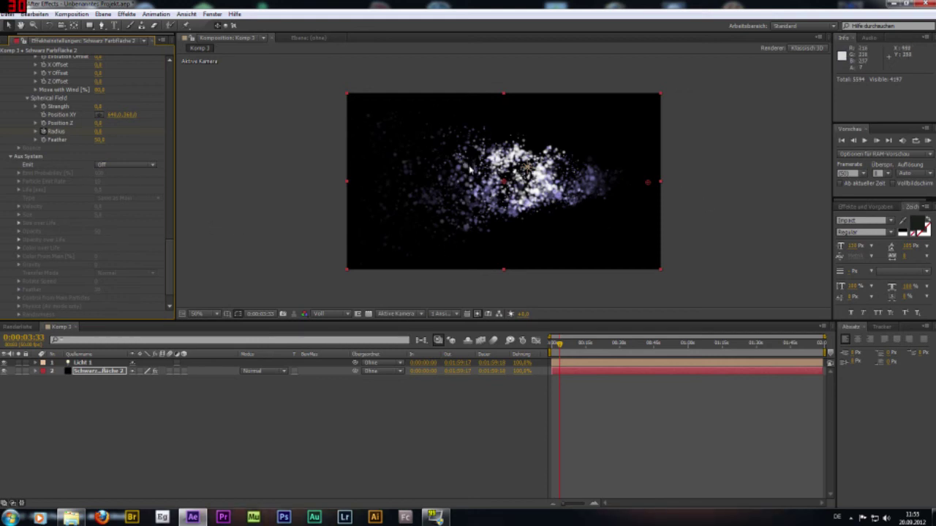
click(126, 165)
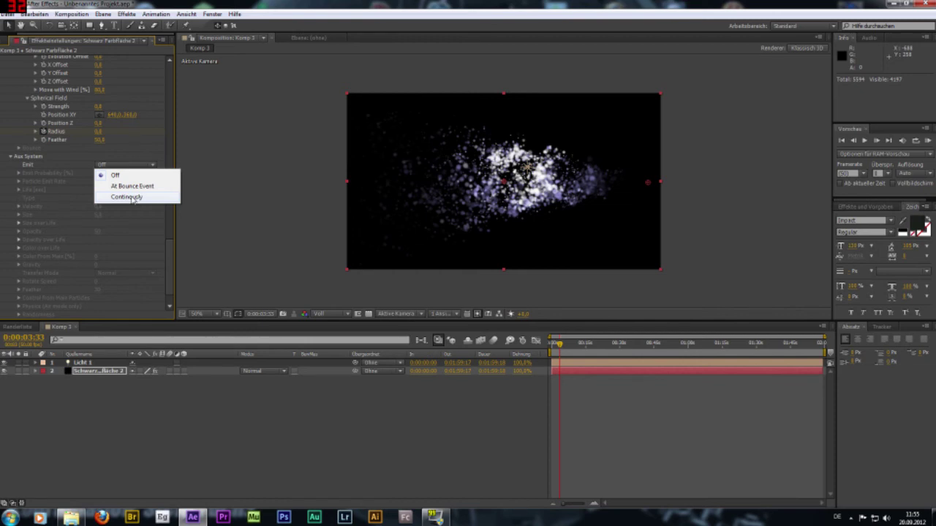
click(125, 197)
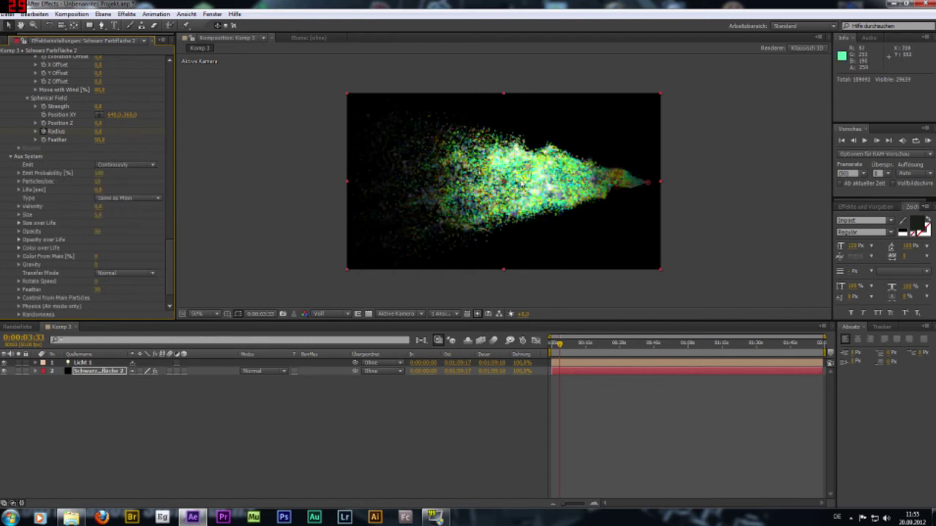
mouse_move(557, 351)
mouse_down()
mouse_move(576, 350)
mouse_move(568, 350)
mouse_up()
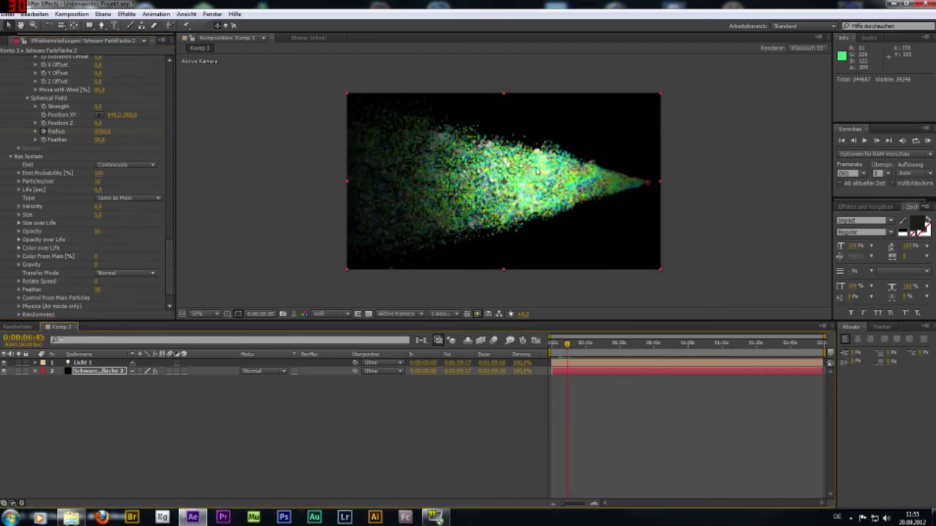
drag(169, 267, 169, 64)
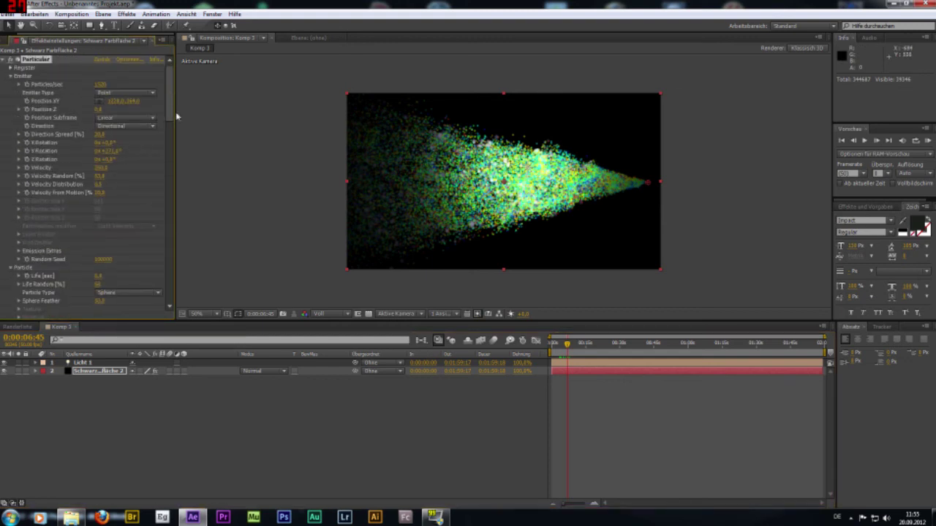
drag(177, 116, 179, 271)
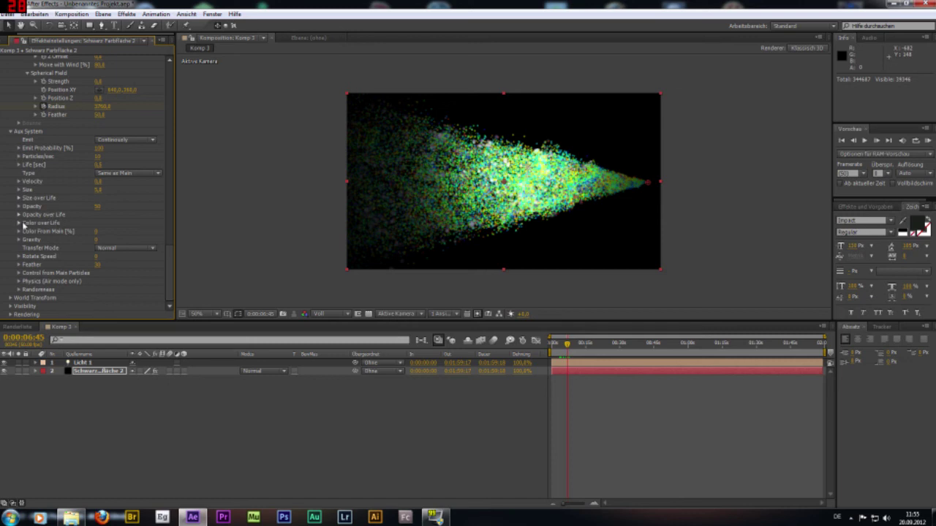
- Give the aux particles a black-white-blue Color over Life and 100% Color From Main
click(19, 223)
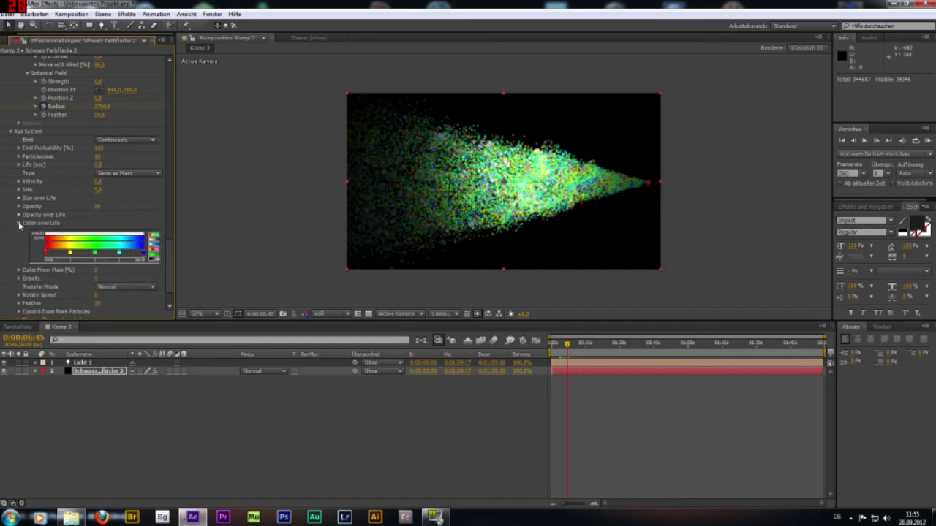
click(153, 261)
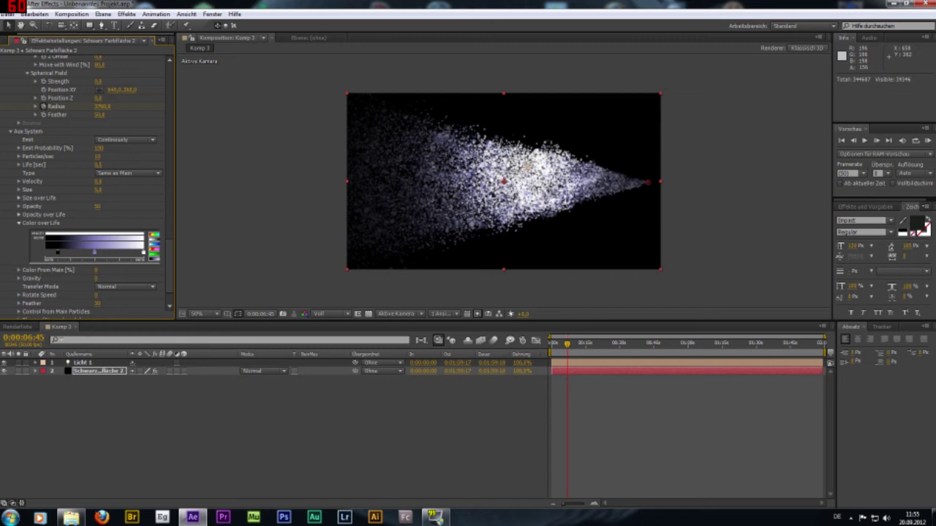
drag(95, 269, 132, 270)
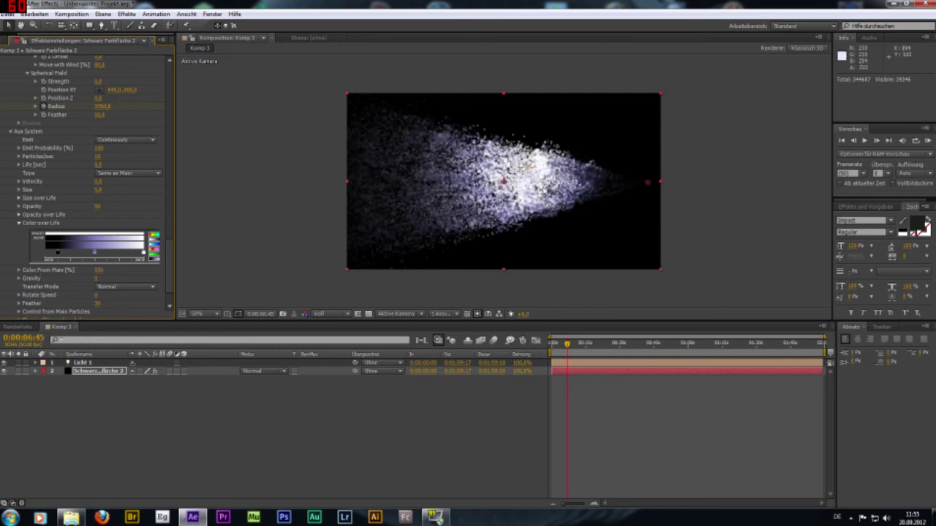
drag(570, 346, 574, 352)
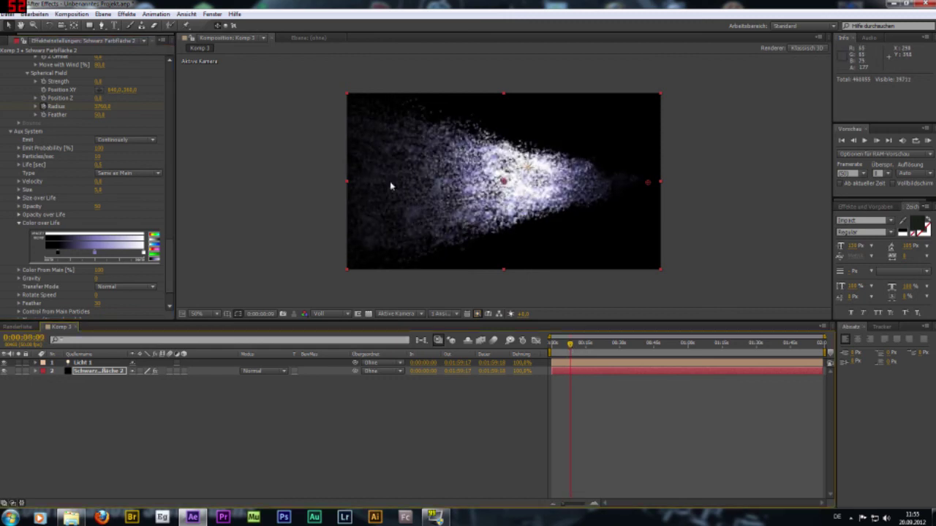
- Cut the Emitter's Particles/sec to 300 and re-check the thinner stream
scroll(85, 270, down, 5)
scroll(151, 69, up, 10)
drag(99, 84, 81, 84)
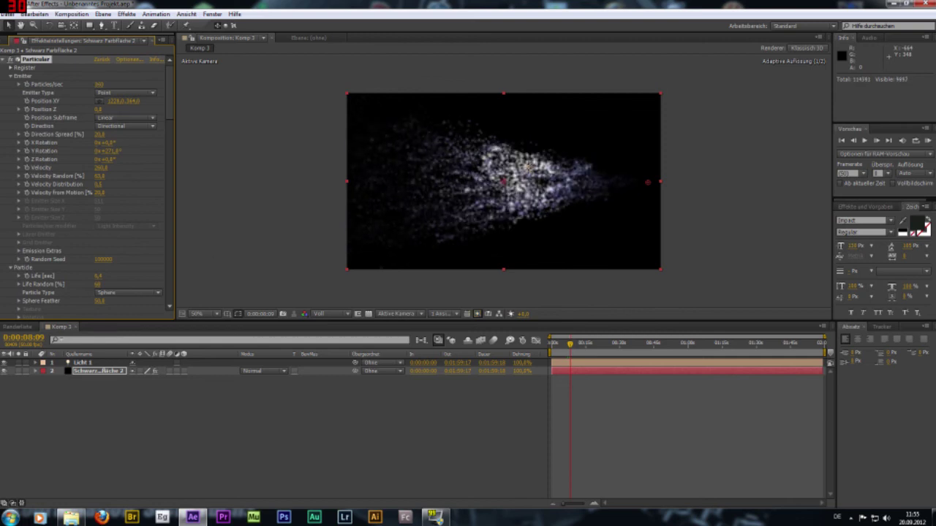
drag(570, 345, 583, 344)
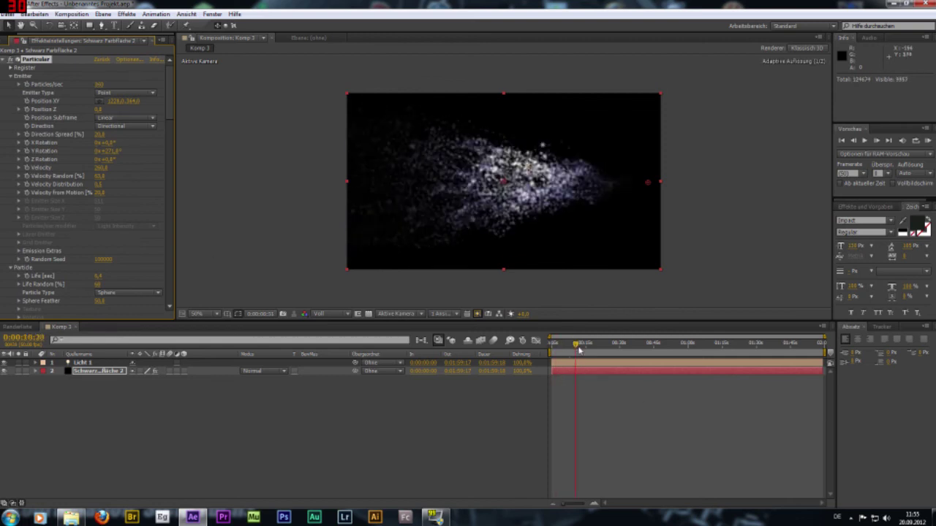
scroll(143, 193, down, 5)
- Switch the viewer preview resolution to Drittel (third)
scroll(144, 193, down, 3)
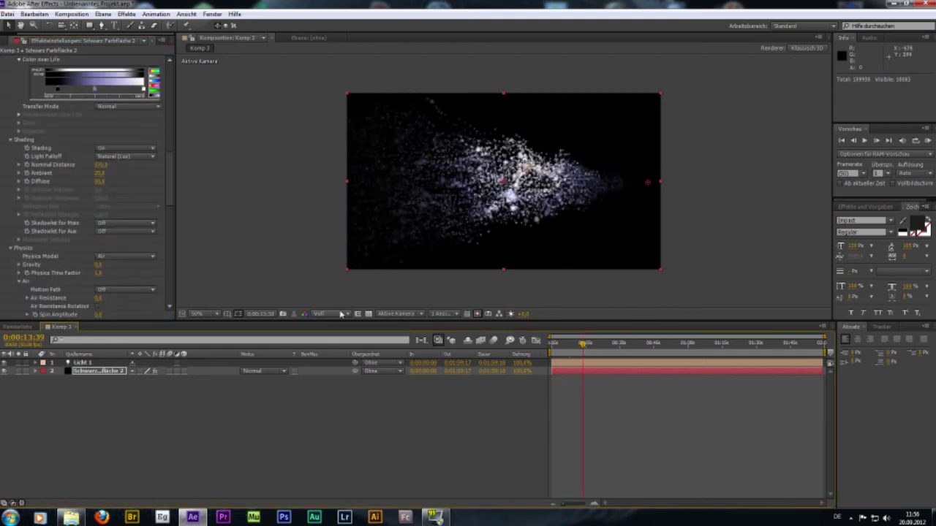
click(349, 315)
click(335, 361)
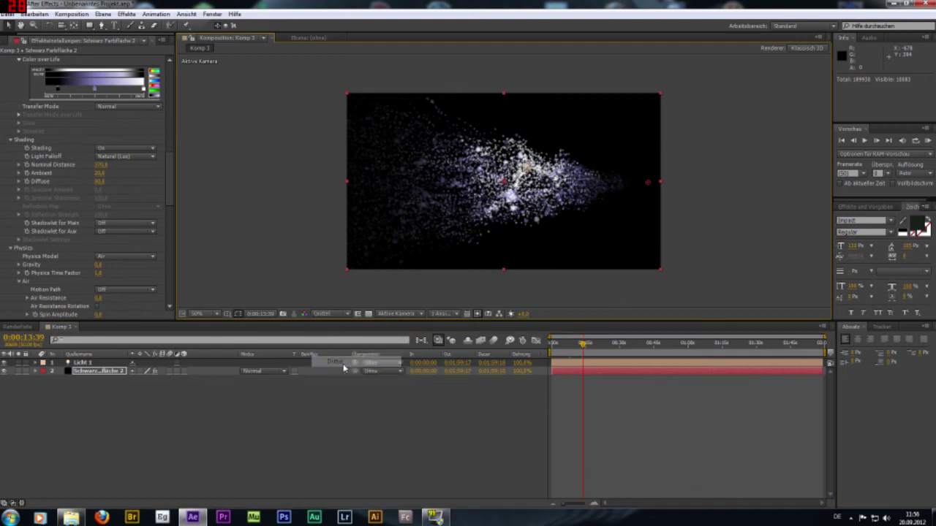
- Raise Aux System Particles/sec for dense strands and return to about 5 seconds
drag(580, 345, 585, 344)
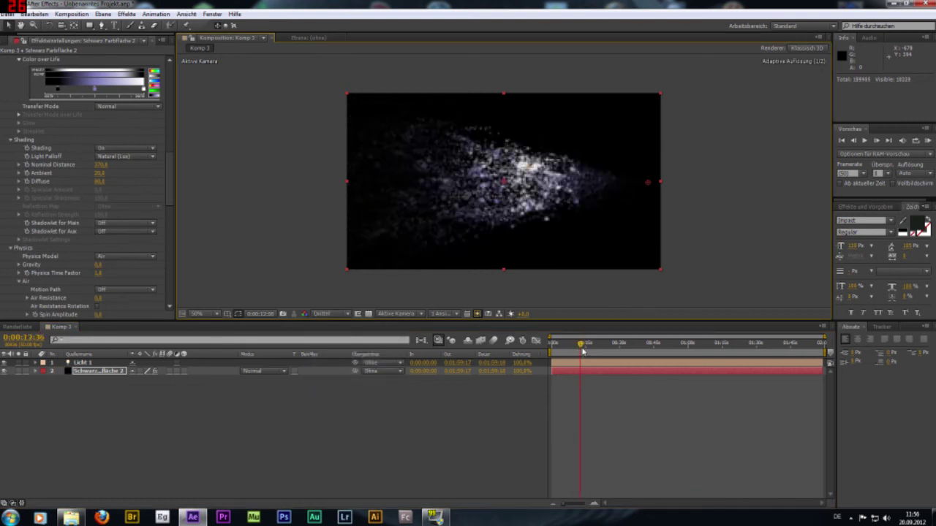
scroll(145, 229, down, 5)
scroll(131, 237, down, 5)
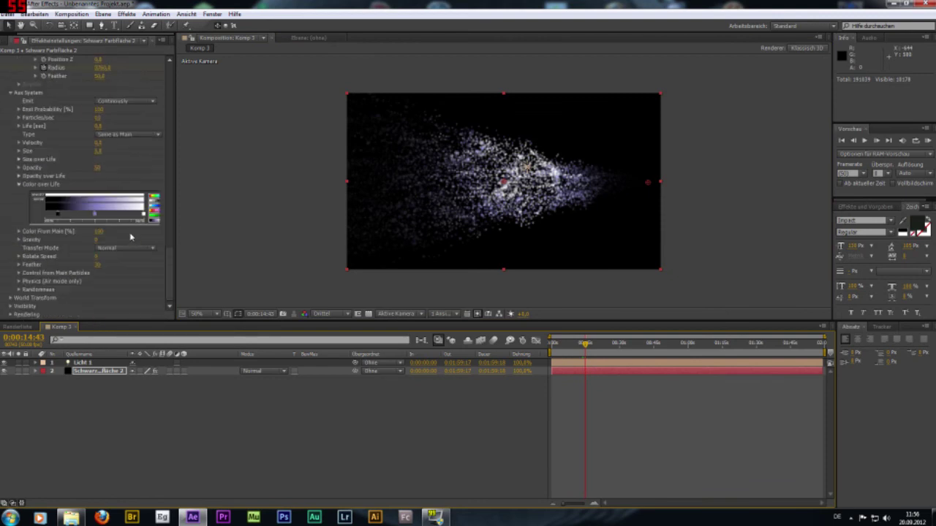
scroll(74, 156, up, 2)
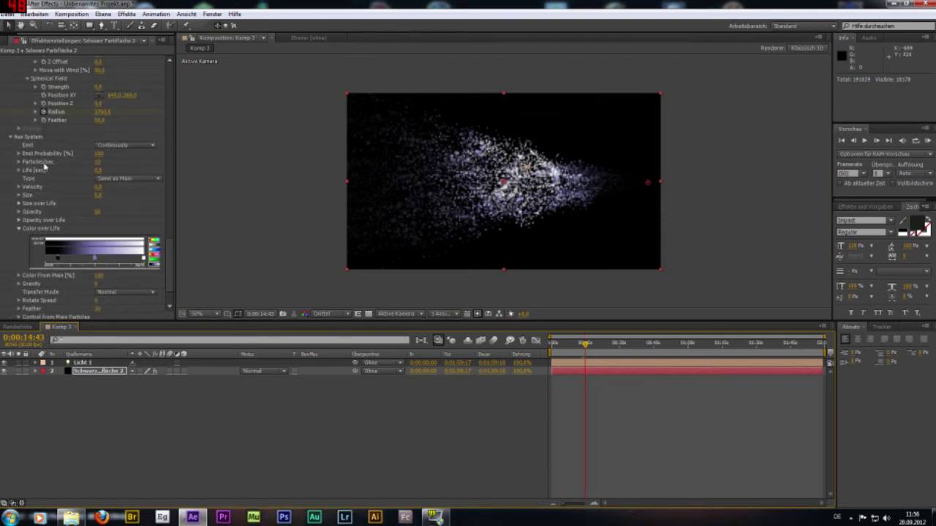
drag(98, 162, 117, 162)
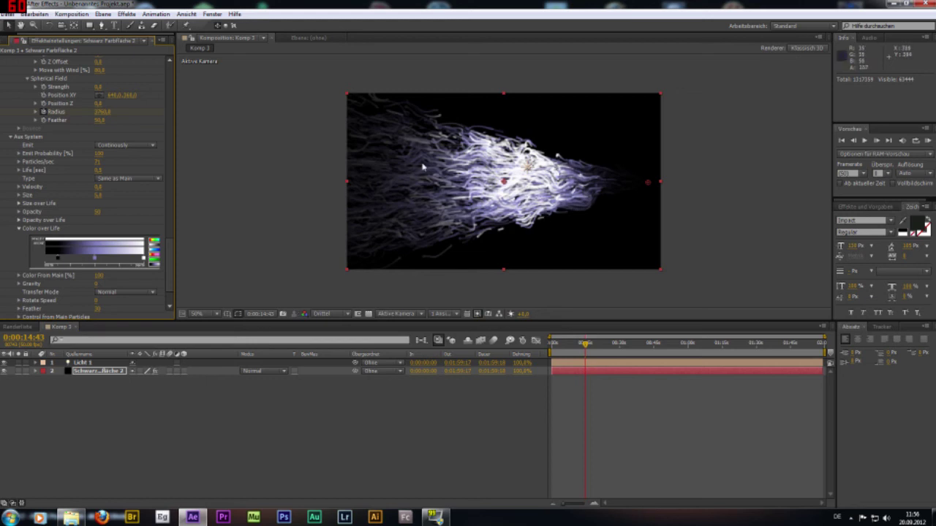
drag(585, 343, 563, 358)
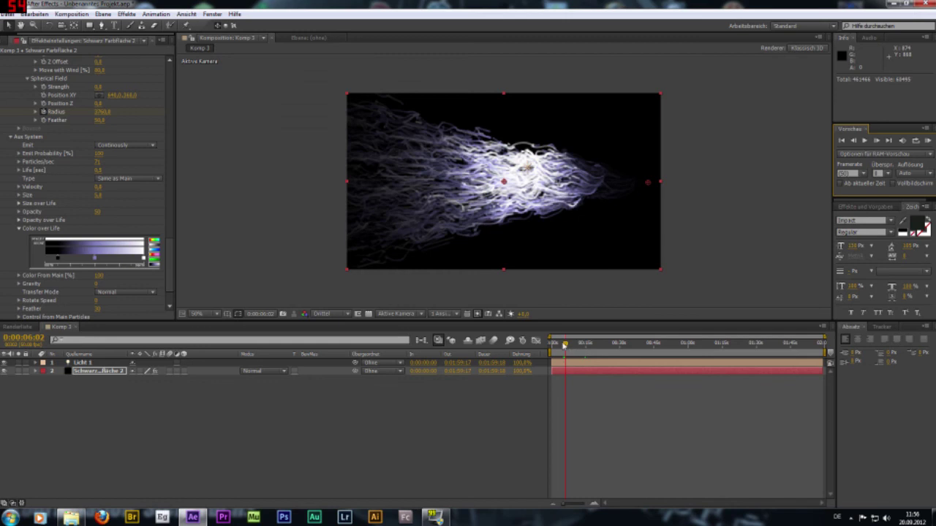
- At 12:46, drop Emitter Particles/sec to 50 and inspect the strands at 100% and 50% zoom
drag(563, 343, 581, 343)
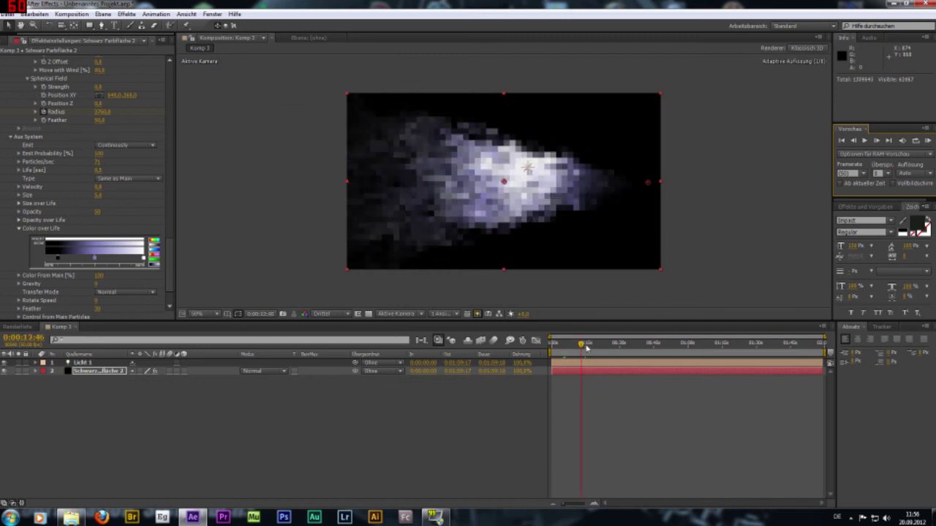
drag(169, 249, 169, 50)
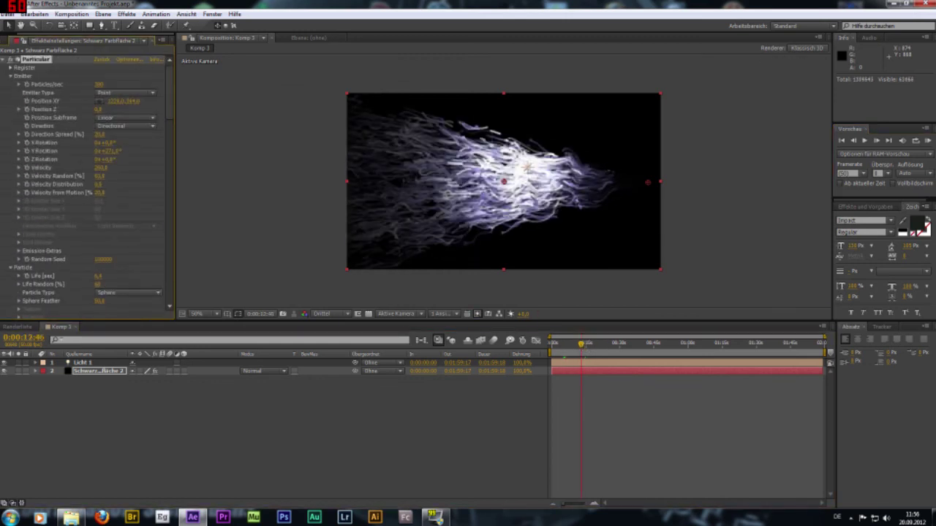
drag(99, 84, 77, 96)
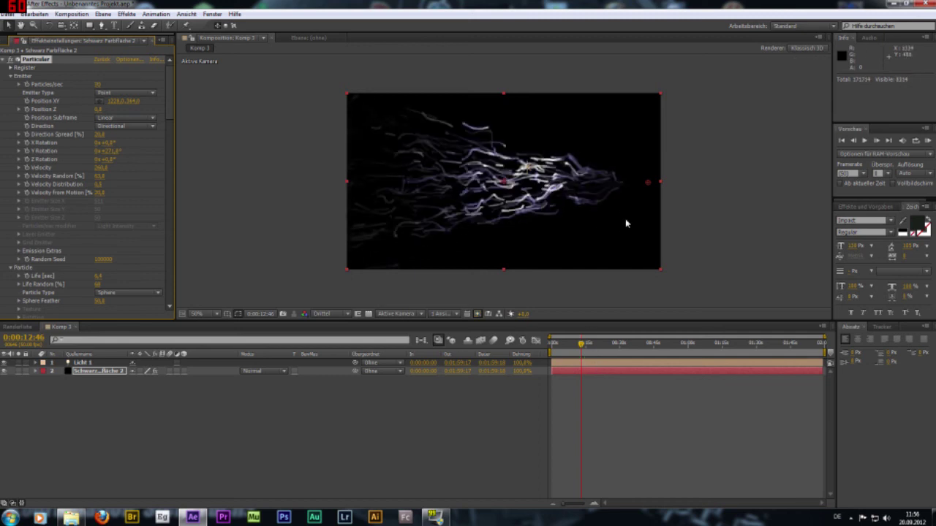
key(period)
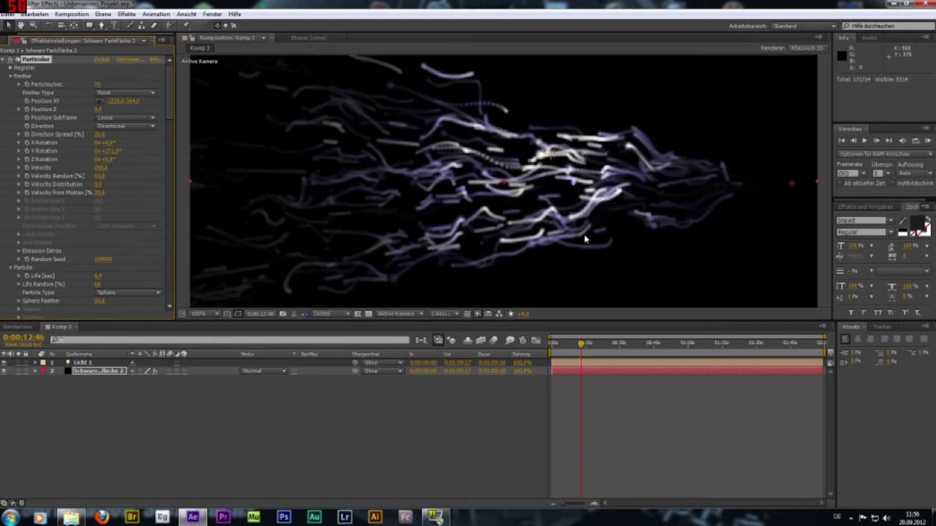
key(comma)
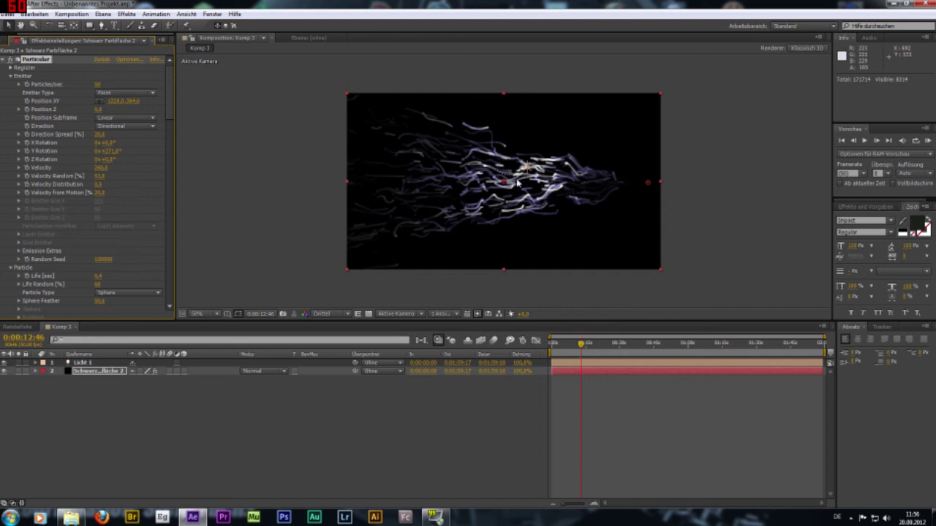
key(period)
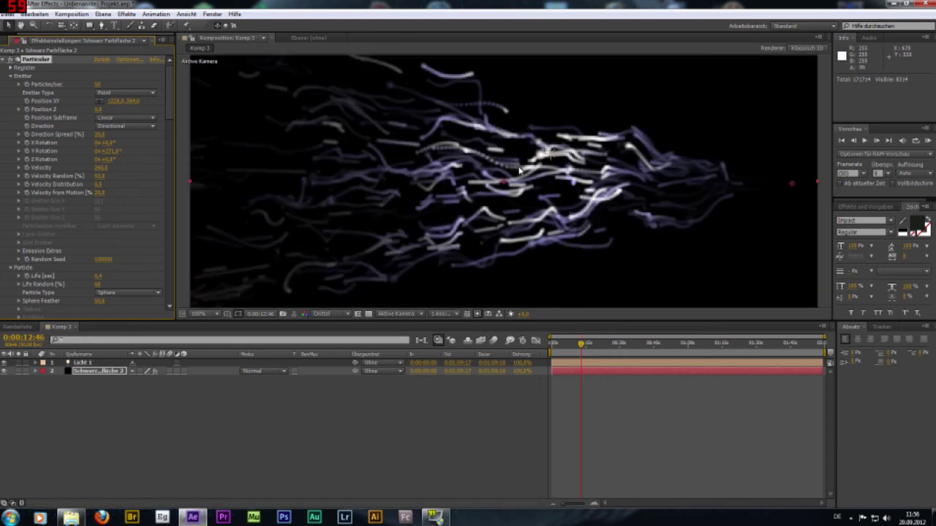
key(comma)
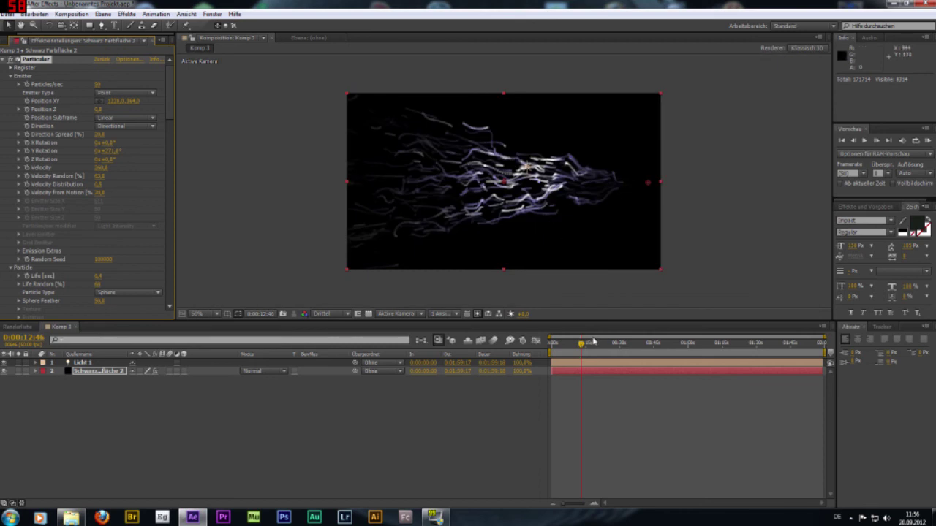
- Increase the Aux System Life [sec] so the strands grow into long trails
click(582, 344)
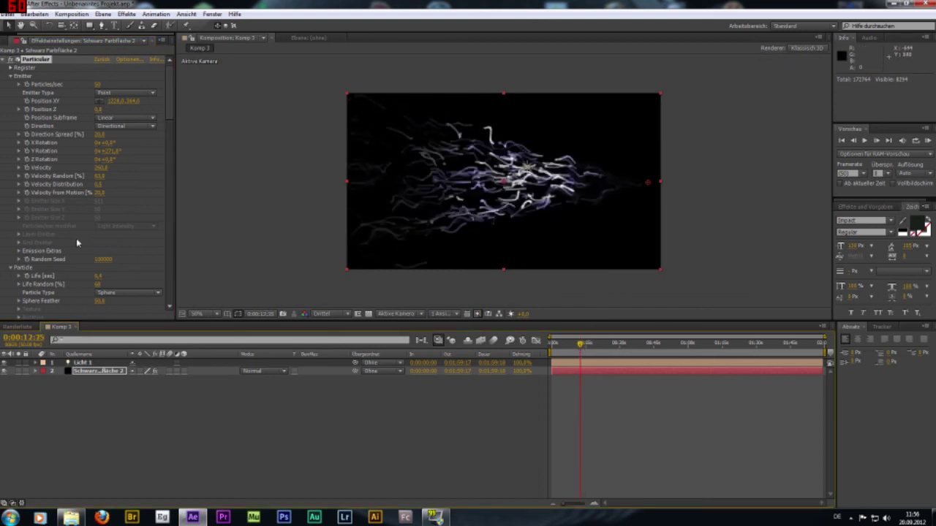
scroll(141, 226, down, 4)
scroll(132, 205, down, 3)
scroll(139, 229, down, 4)
scroll(140, 229, down, 4)
scroll(73, 234, down, 4)
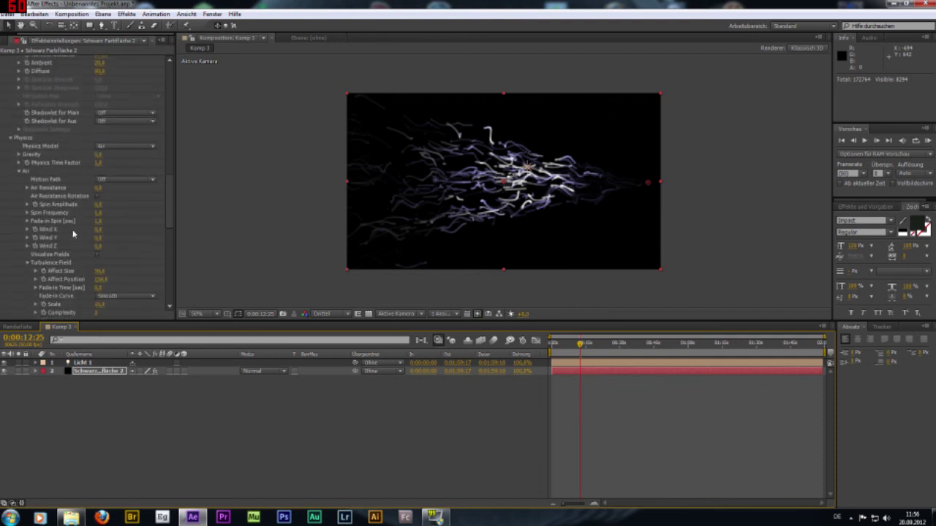
scroll(83, 179, down, 5)
scroll(109, 212, down, 5)
scroll(132, 226, down, 5)
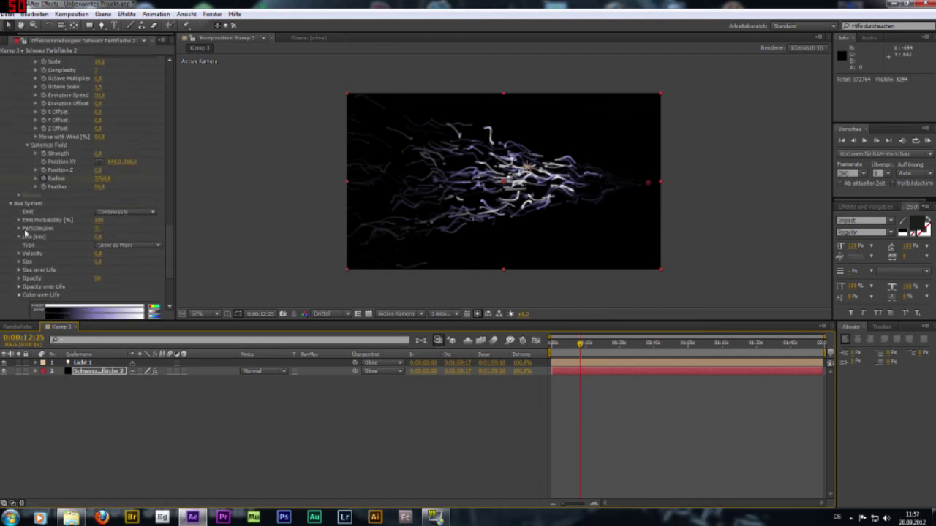
scroll(145, 242, down, 5)
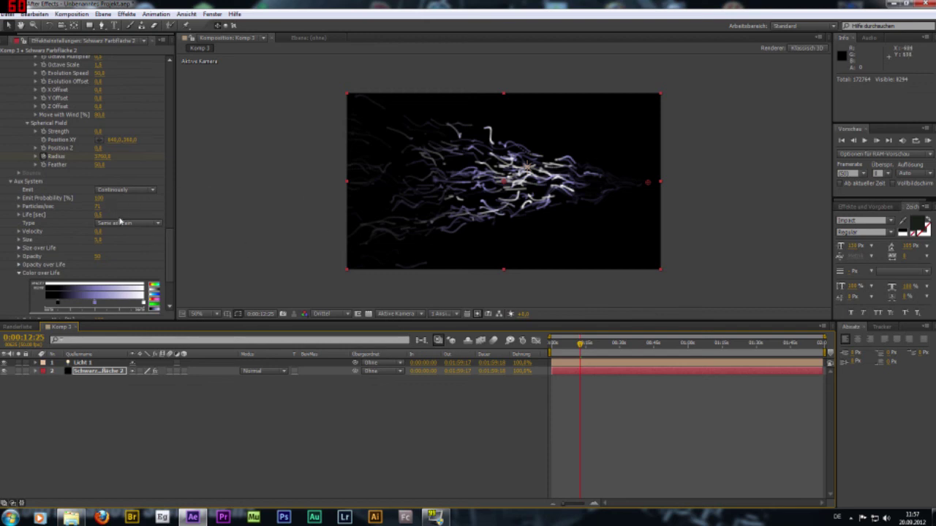
mouse_move(98, 214)
mouse_down()
mouse_move(131, 214)
mouse_move(109, 214)
mouse_up()
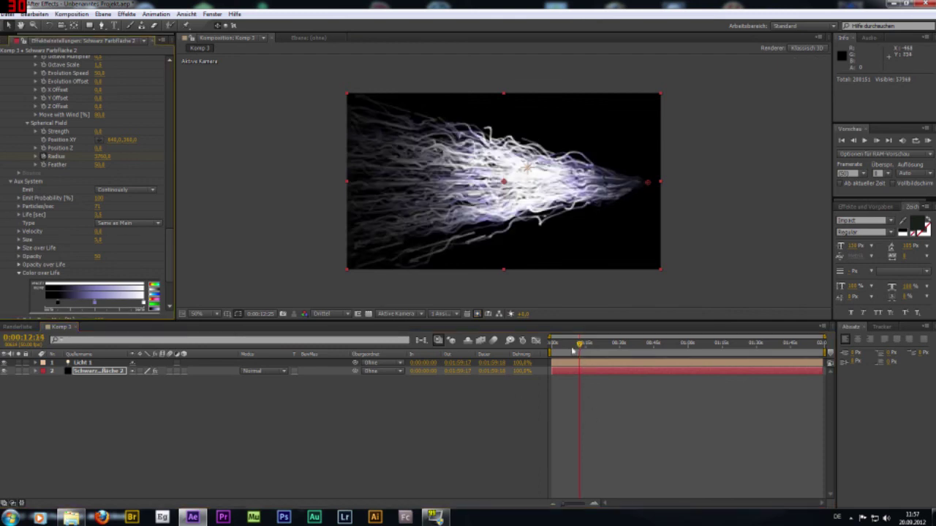
- Preview the long strands, then turn the emitter's Y Rotation up to about 221°
click(573, 345)
click(863, 142)
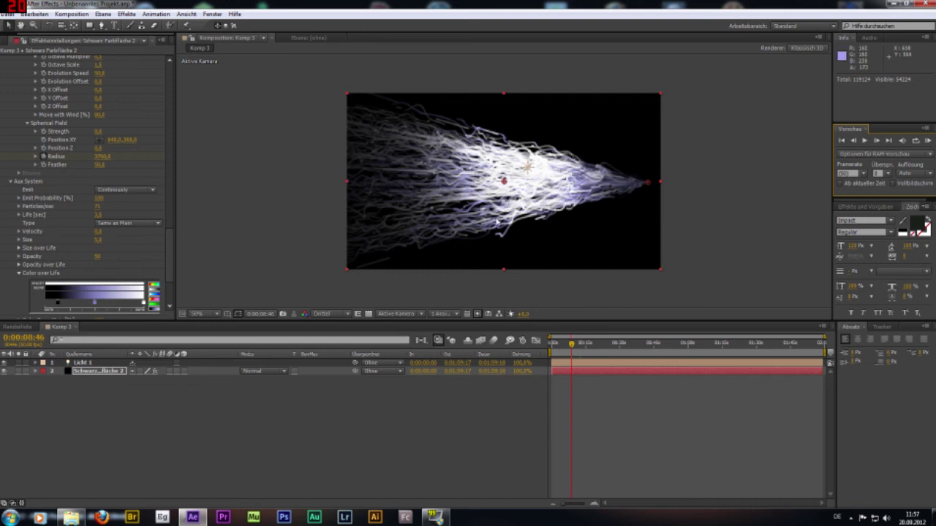
drag(169, 237, 182, 77)
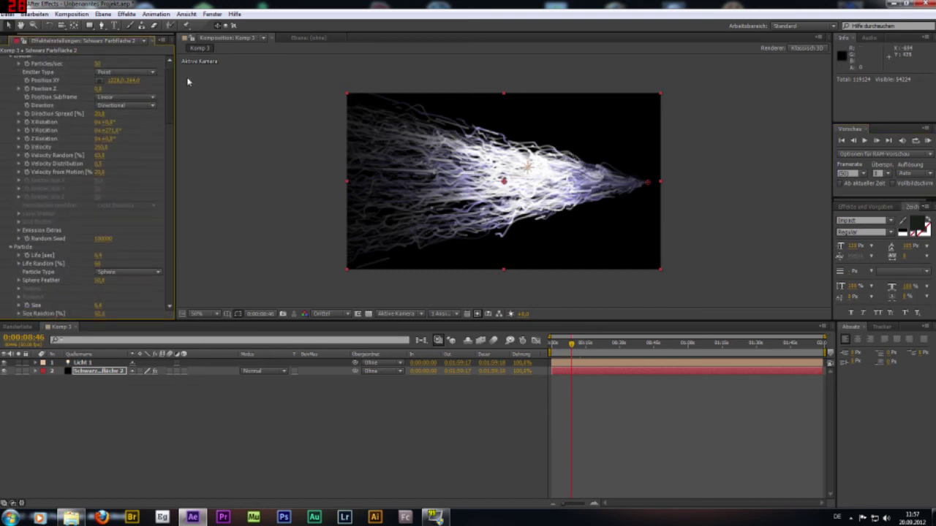
mouse_move(107, 151)
mouse_down()
mouse_move(126, 151)
mouse_move(102, 150)
mouse_up()
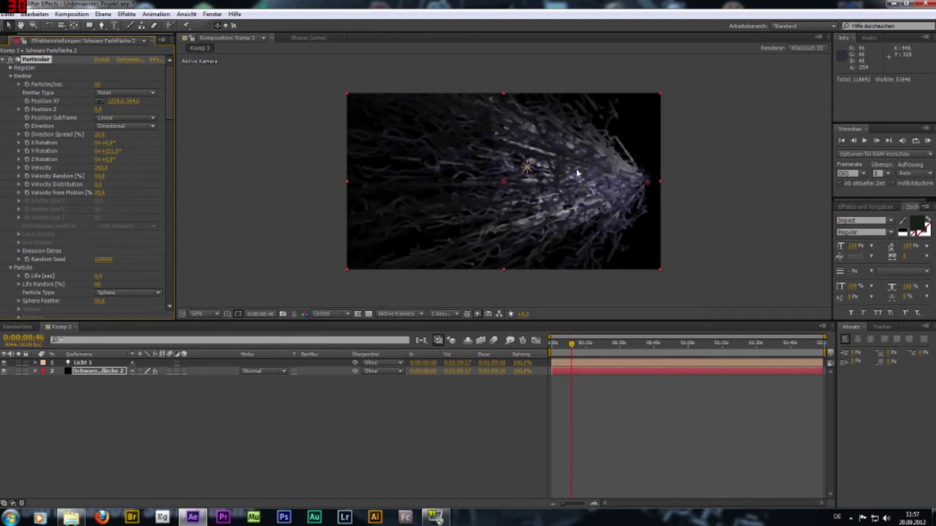
- Select Licht 1 and move it deeper along the Z axis to brighten the strands
click(525, 168)
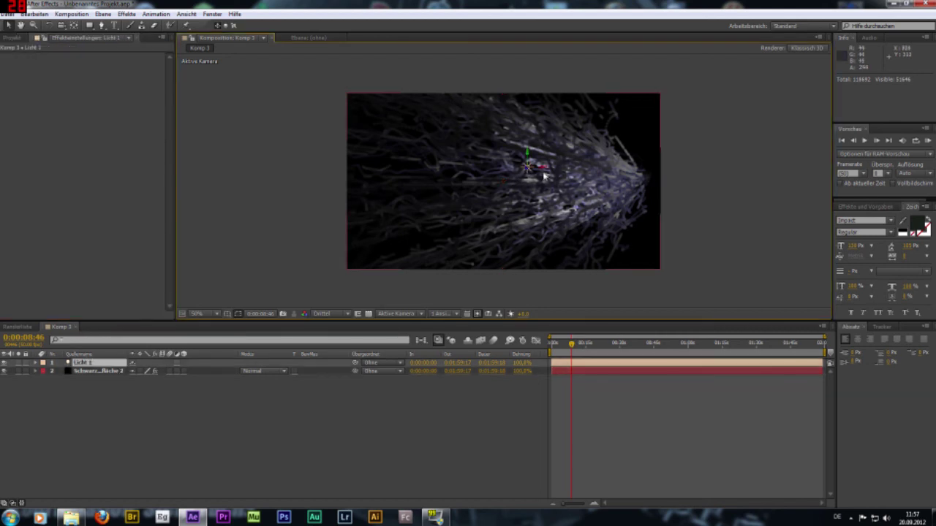
mouse_move(527, 167)
mouse_down()
mouse_move(536, 168)
mouse_move(516, 169)
mouse_up()
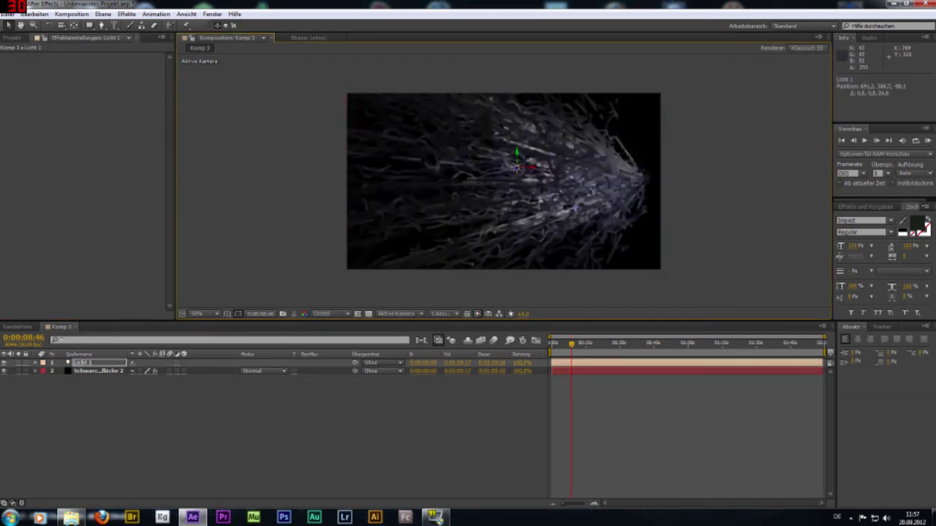
mouse_move(516, 168)
mouse_down()
mouse_move(531, 149)
mouse_move(520, 157)
mouse_up()
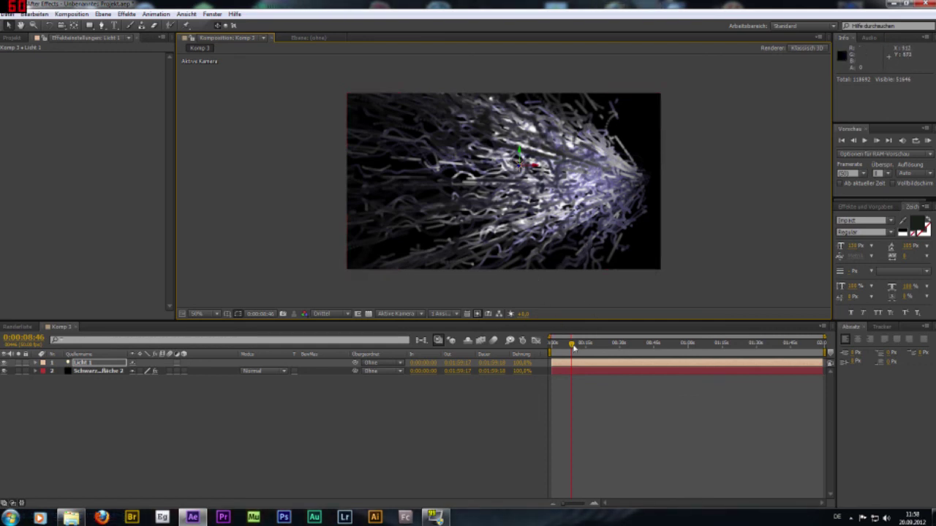
- Return to the start, check the view at 100% and 50%, and scrub to inspect the lighting
key(Home)
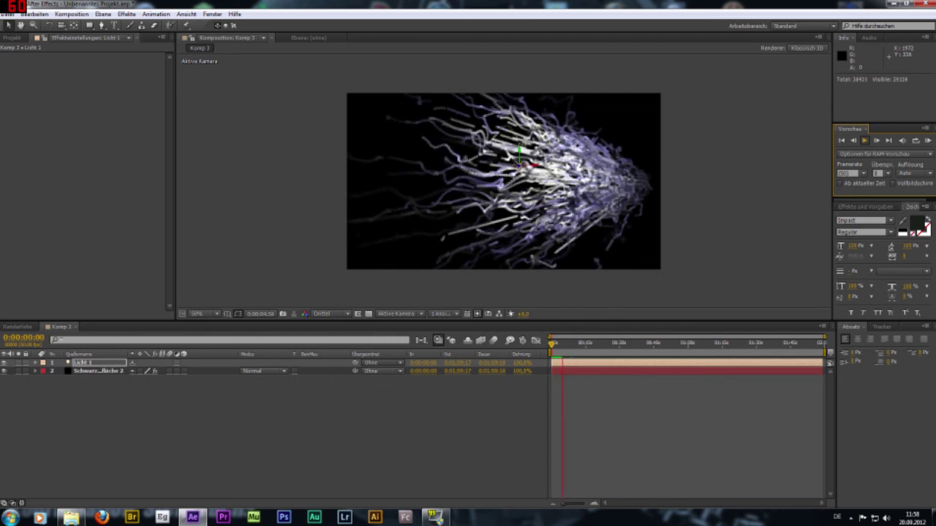
key(period)
key(comma)
drag(562, 355, 561, 352)
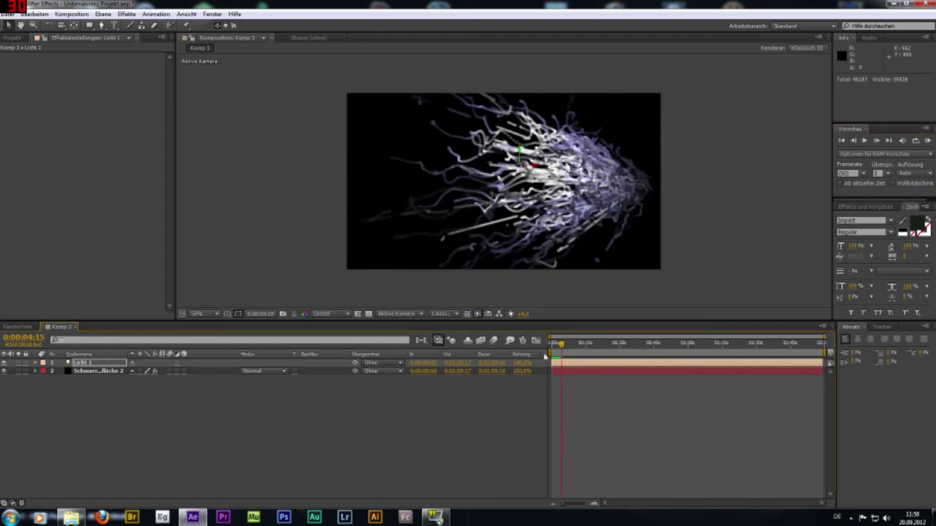
- Return to 0:00:04:15 with the particle layer selected and scroll down the timeline
click(88, 371)
scroll(98, 263, down, 4)
scroll(99, 268, down, 4)
scroll(99, 267, down, 4)
scroll(99, 268, down, 4)
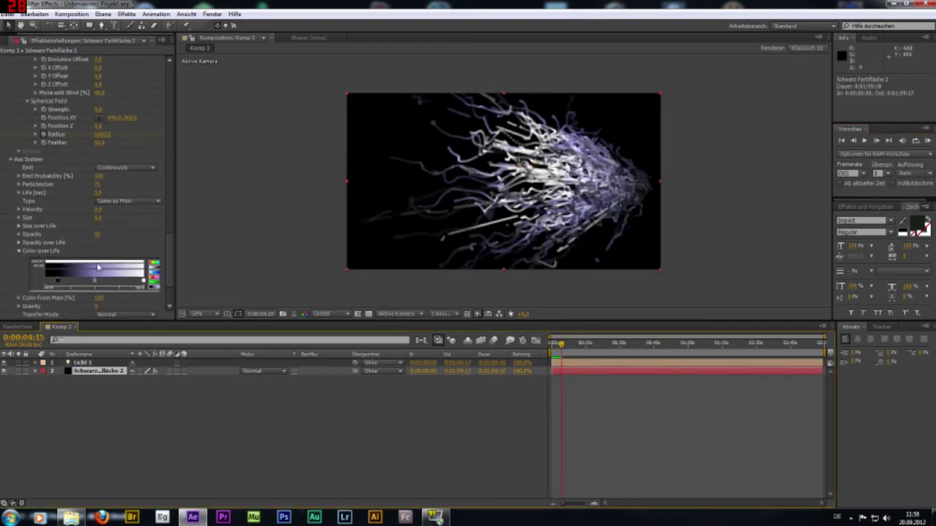
scroll(99, 268, down, 3)
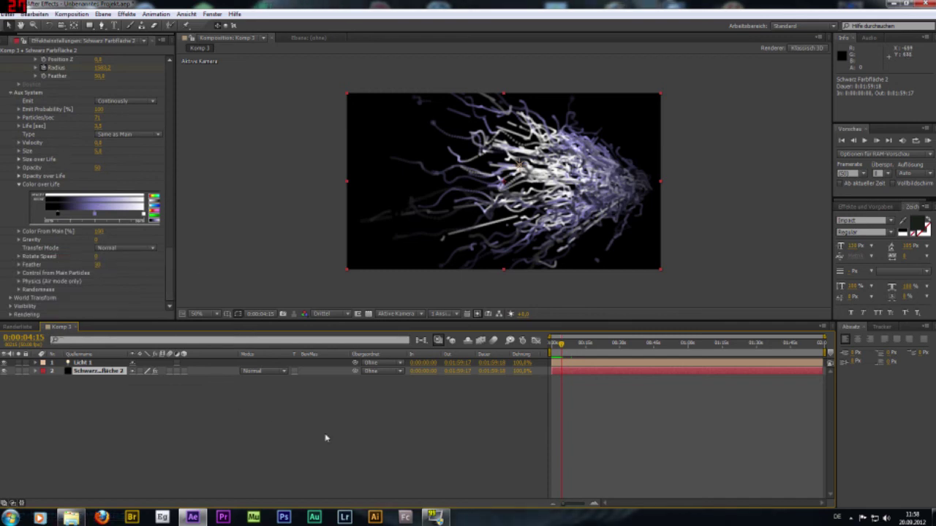
- Add Kamera 1 via Neu > Kamera with default settings and expand its transform properties
right_click(190, 471)
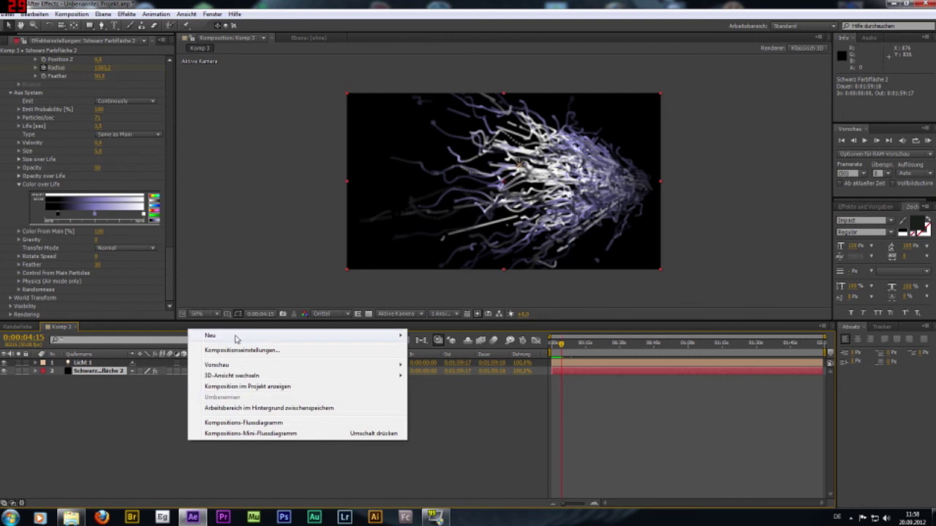
mouse_move(332, 343)
click(479, 382)
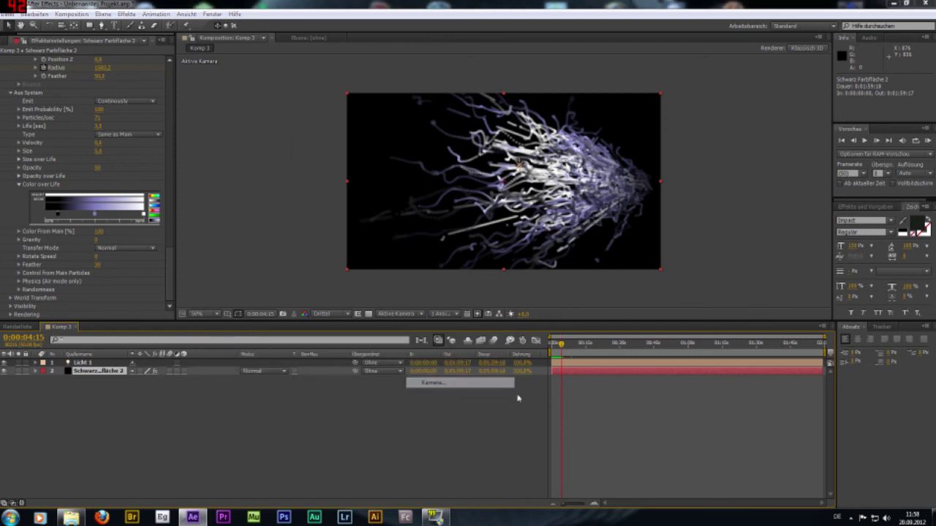
click(567, 361)
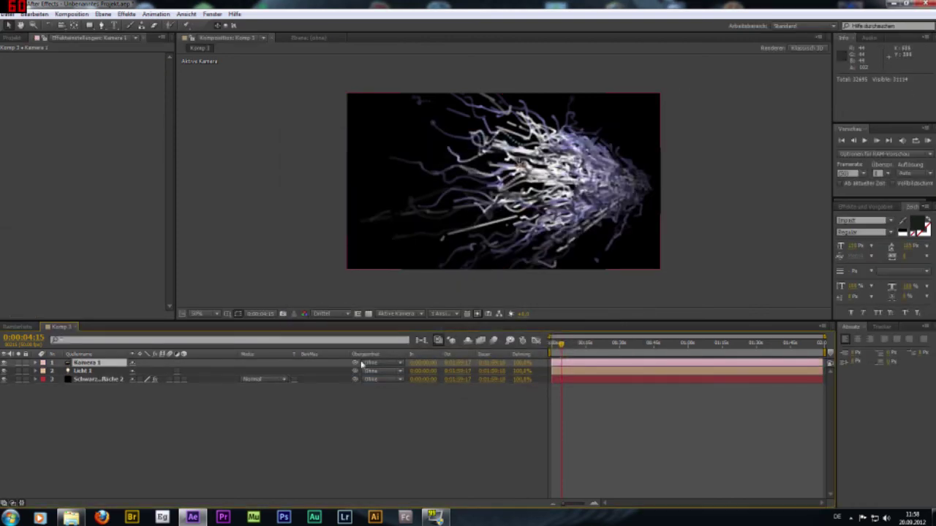
click(44, 363)
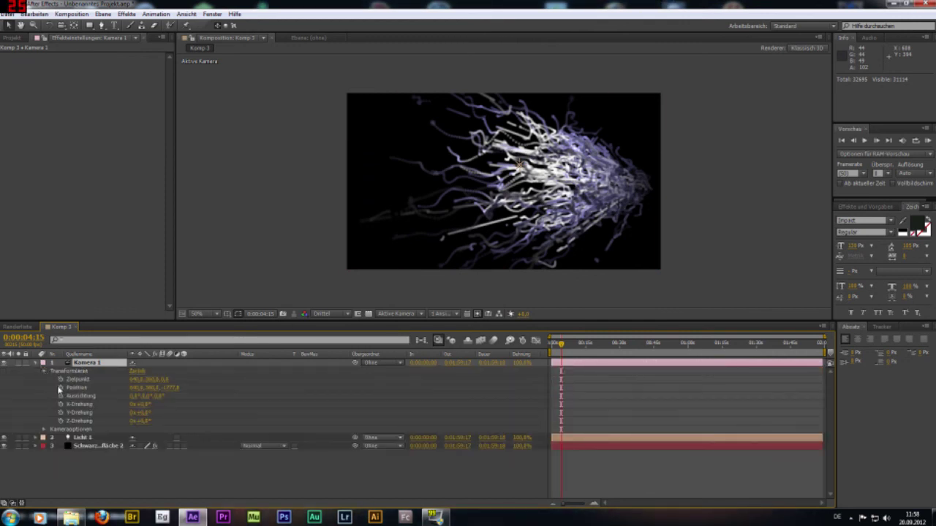
- Turn on Position and Ausrichtung keyframes for Kamera 1 and advance in time
click(59, 388)
click(60, 396)
key(space)
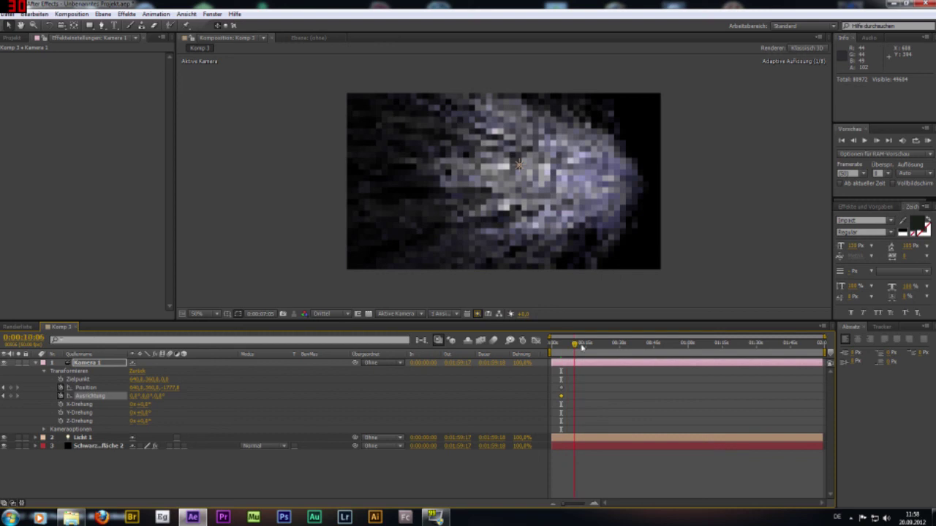
- Orbit Kamera 1 around the particle stream at 0:00:13:10, then preview from about 0:00:04:26
click(63, 24)
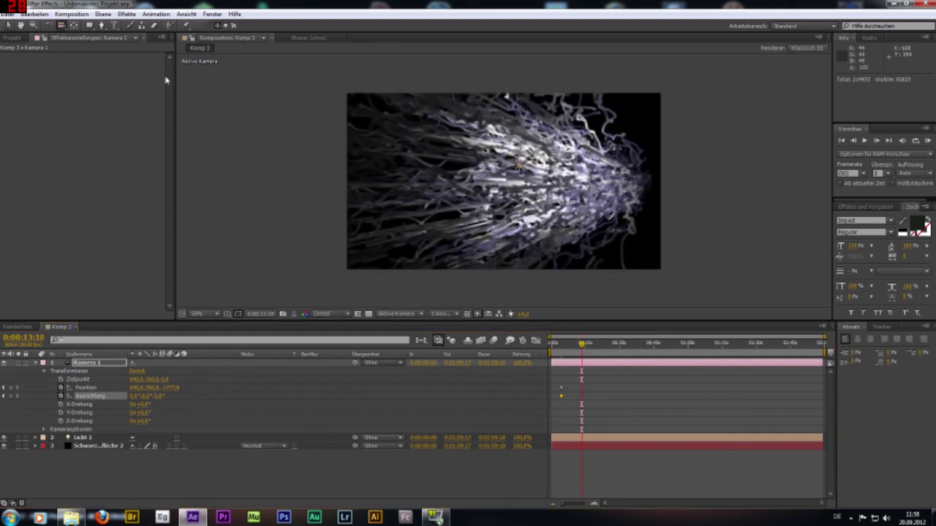
mouse_move(512, 176)
mouse_down()
mouse_move(554, 163)
mouse_move(585, 293)
mouse_up()
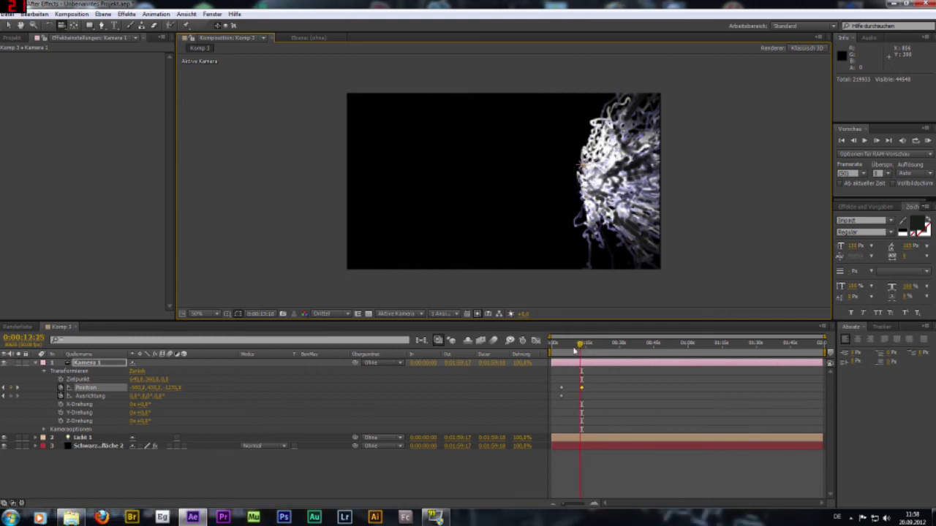
drag(580, 352, 562, 364)
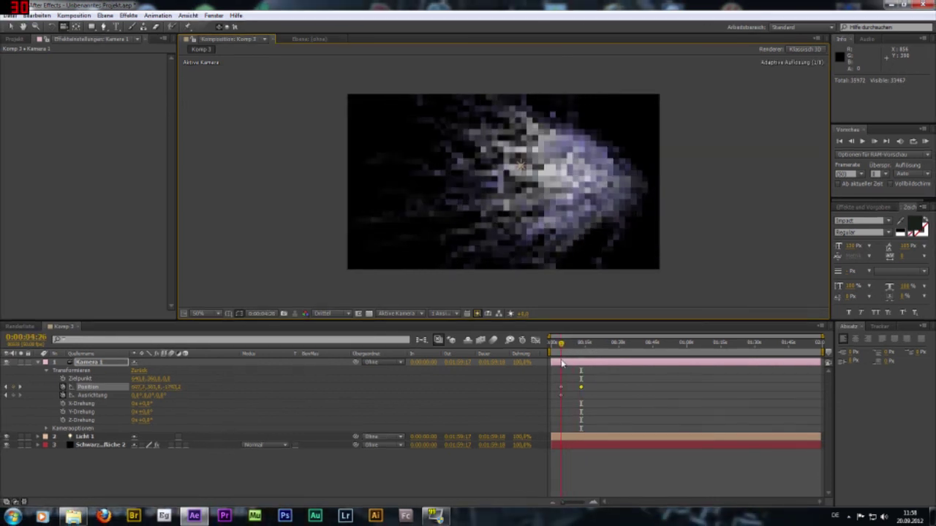
key(space)
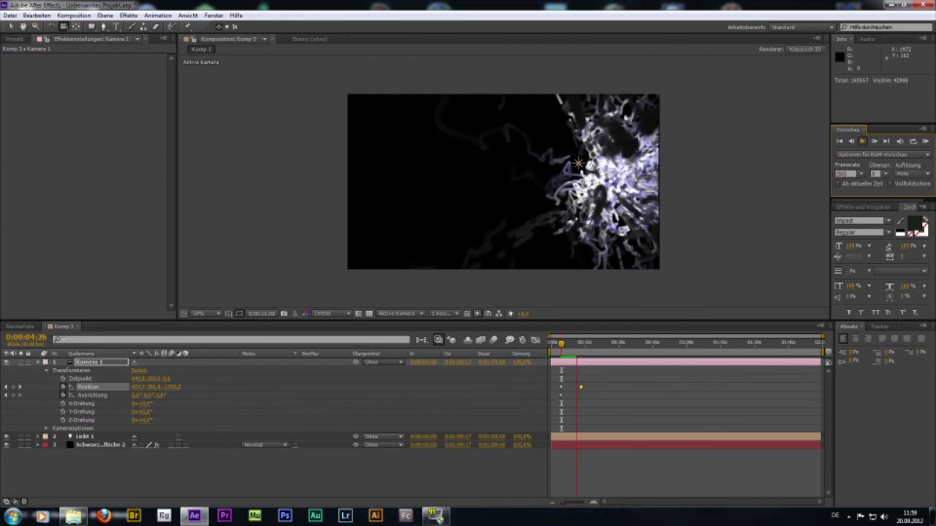
click(594, 364)
drag(581, 346, 564, 343)
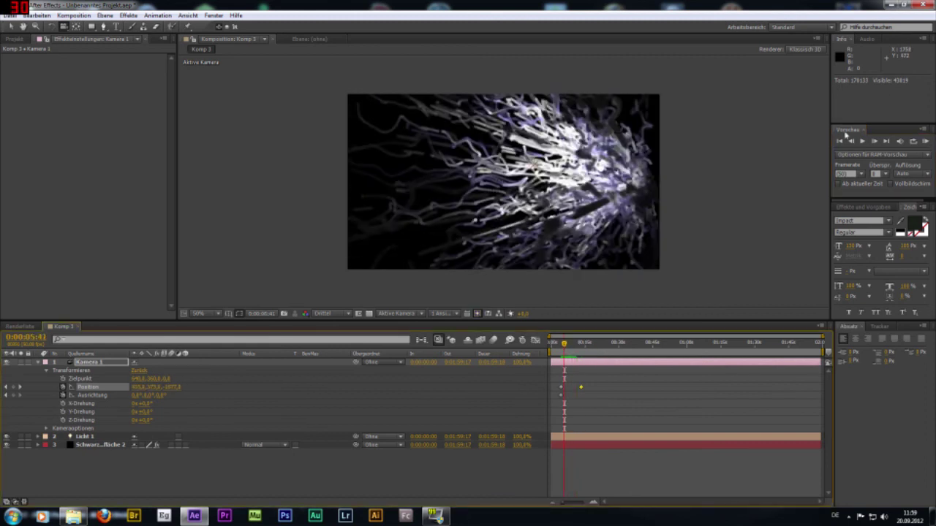
click(866, 139)
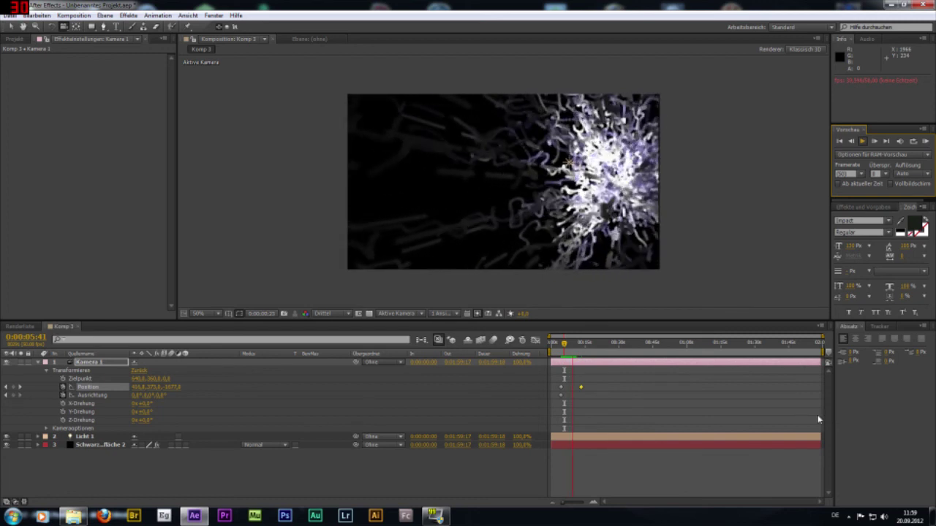
click(604, 361)
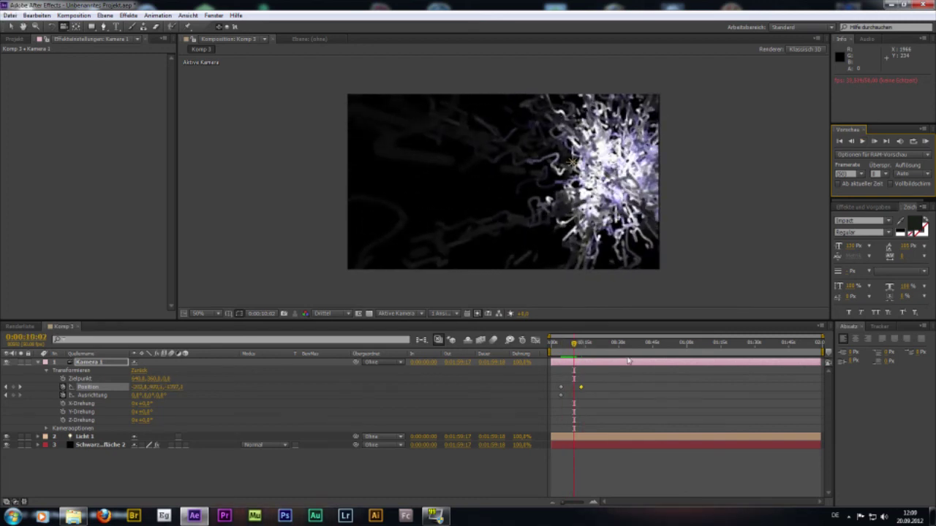